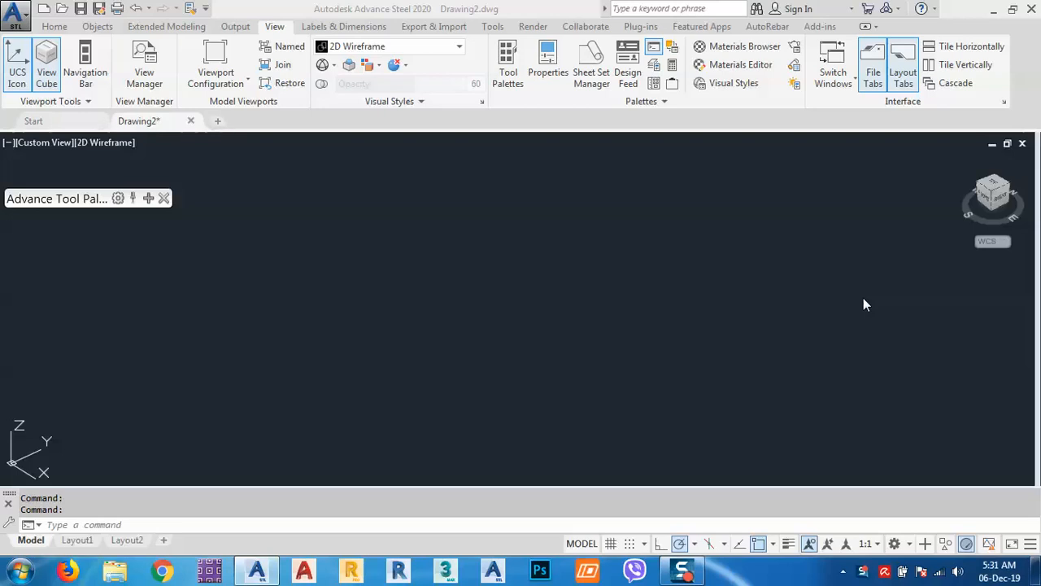
Switch the model to the Front view and align the UCS with the current view
click(987, 202)
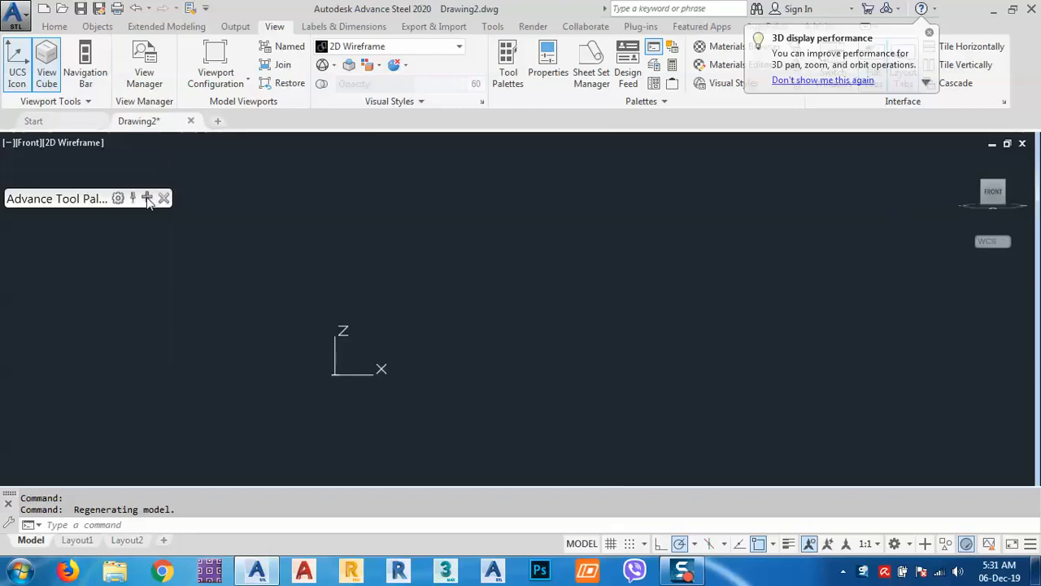
mouse_move(98, 201)
drag(97, 200, 126, 97)
click(50, 218)
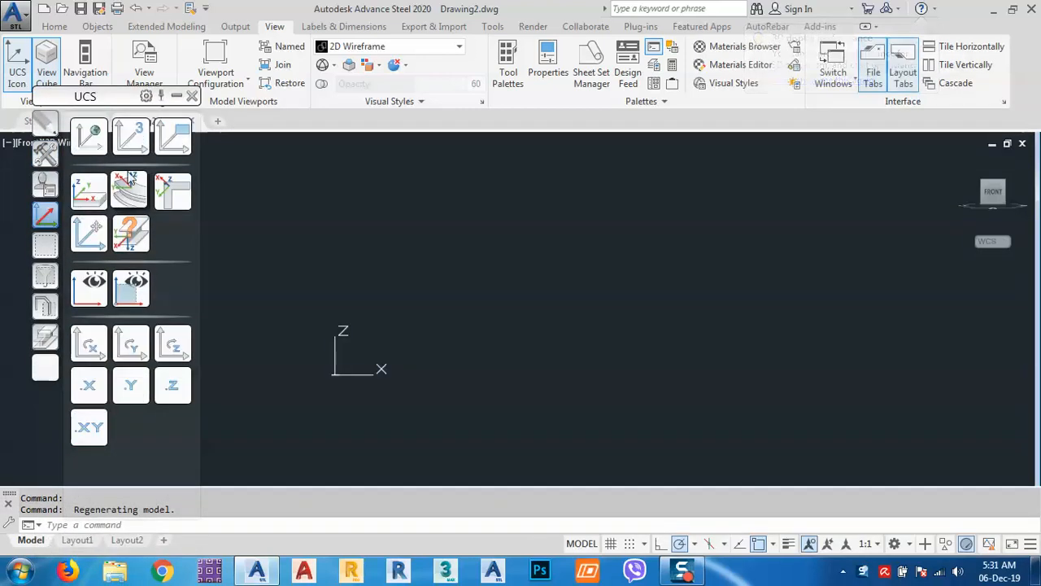
click(178, 143)
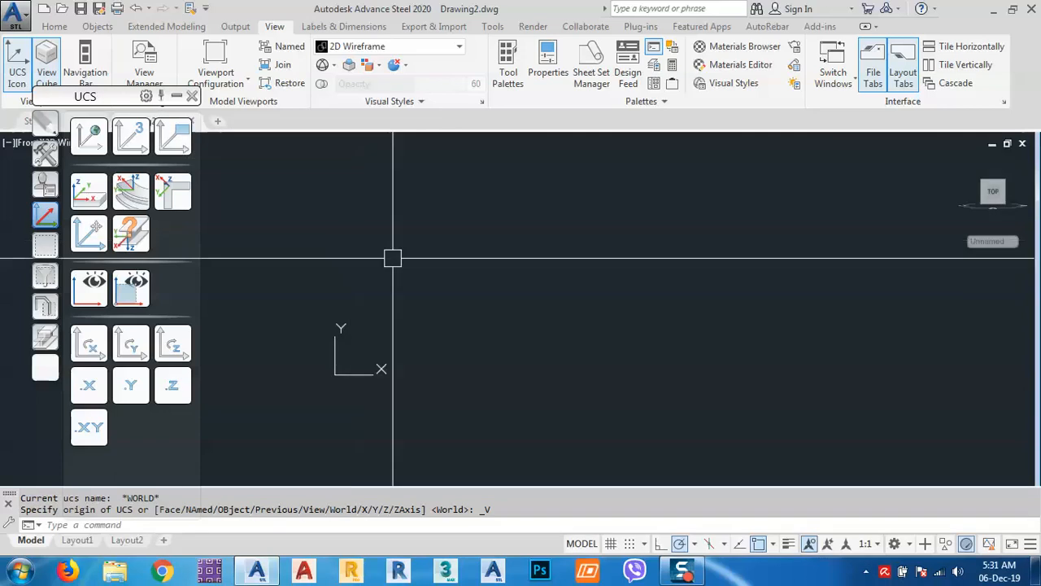
middle_drag(467, 284, 487, 293)
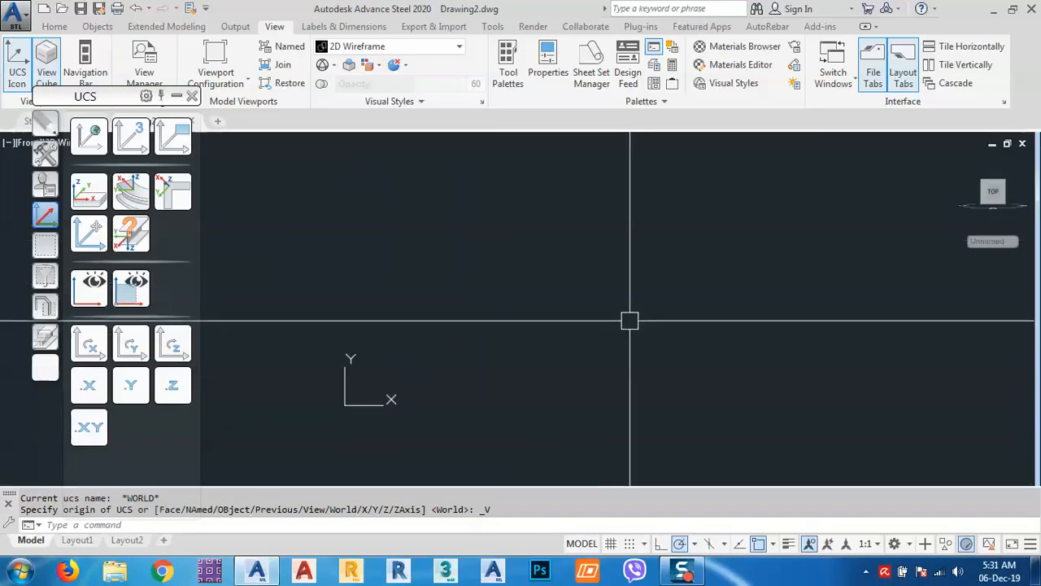
Draw a circle with a radius of 5000 in the view plane
middle_drag(630, 318, 597, 327)
text(c)
key(Return)
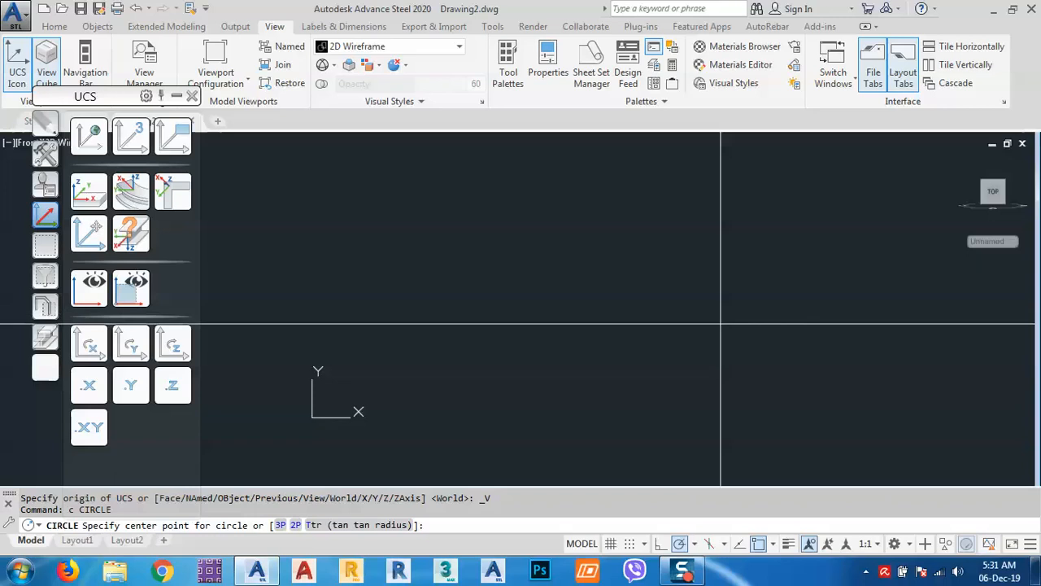
click(721, 323)
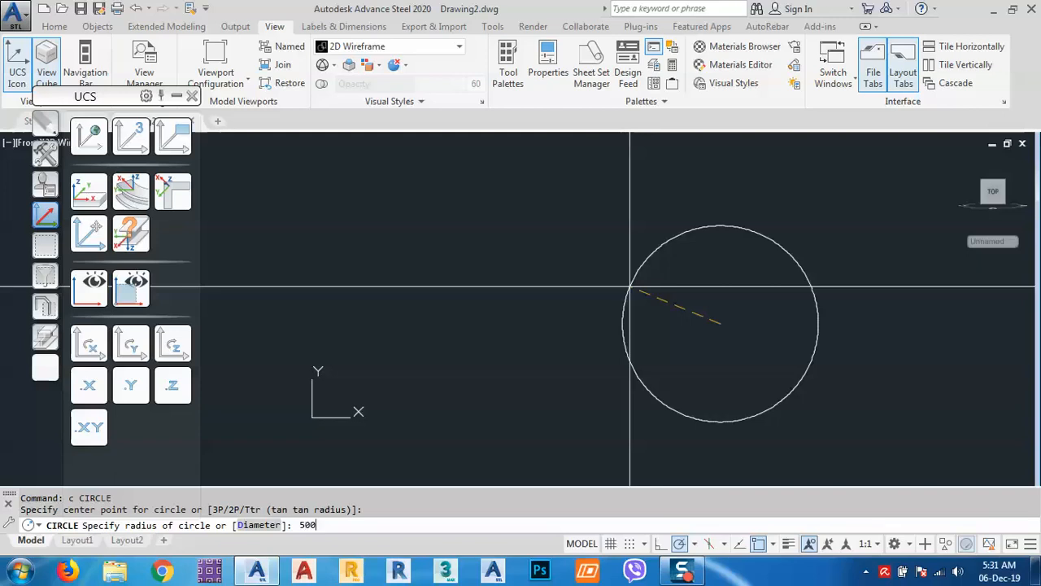
key(Return)
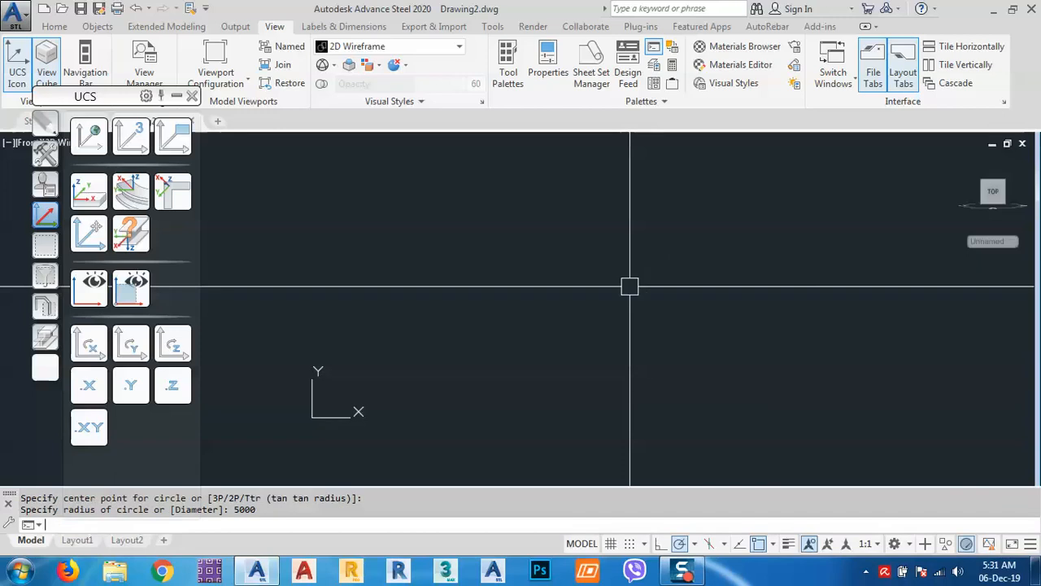
middle_click(627, 230)
middle_click(627, 231)
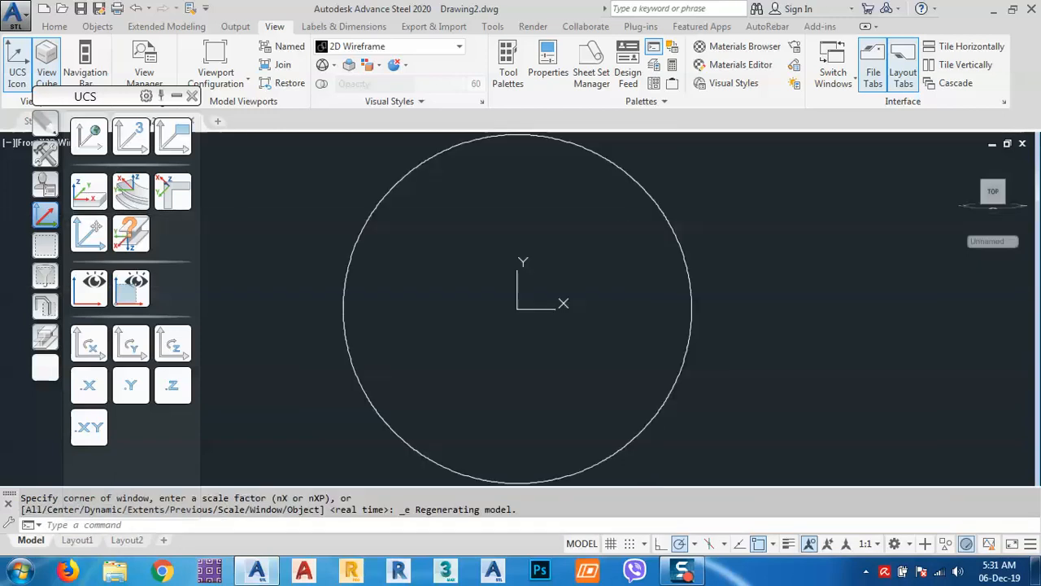
Move the circle away from the UCS origin to a clear area of the drawing
click(695, 208)
click(619, 253)
middle_drag(618, 253, 485, 286)
text(m)
key(Return)
click(581, 363)
middle_drag(791, 329, 653, 379)
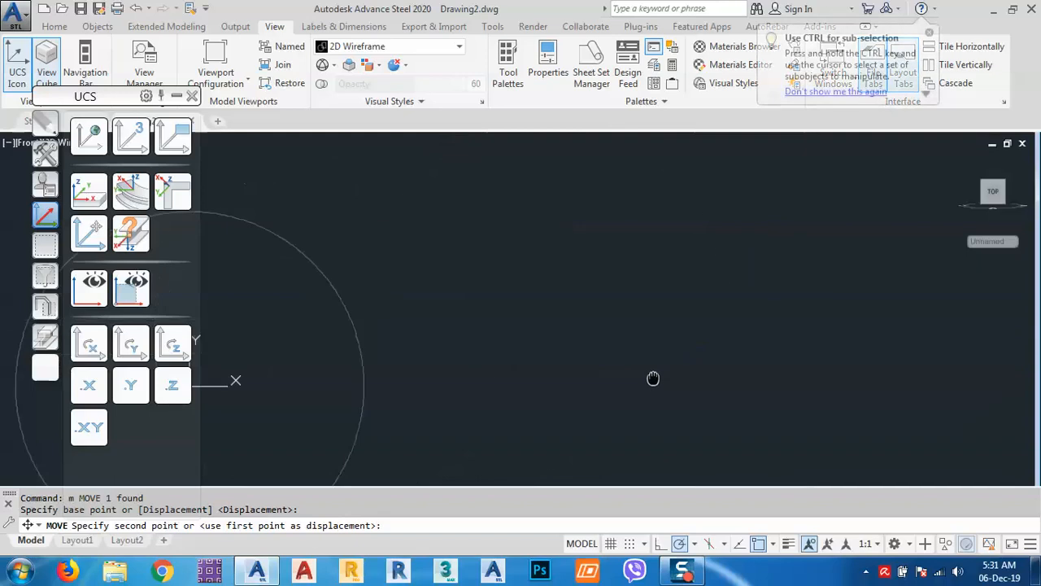
click(771, 297)
Begin a line at the circle's center point
middle_drag(616, 298, 747, 337)
text(l)
key(Return)
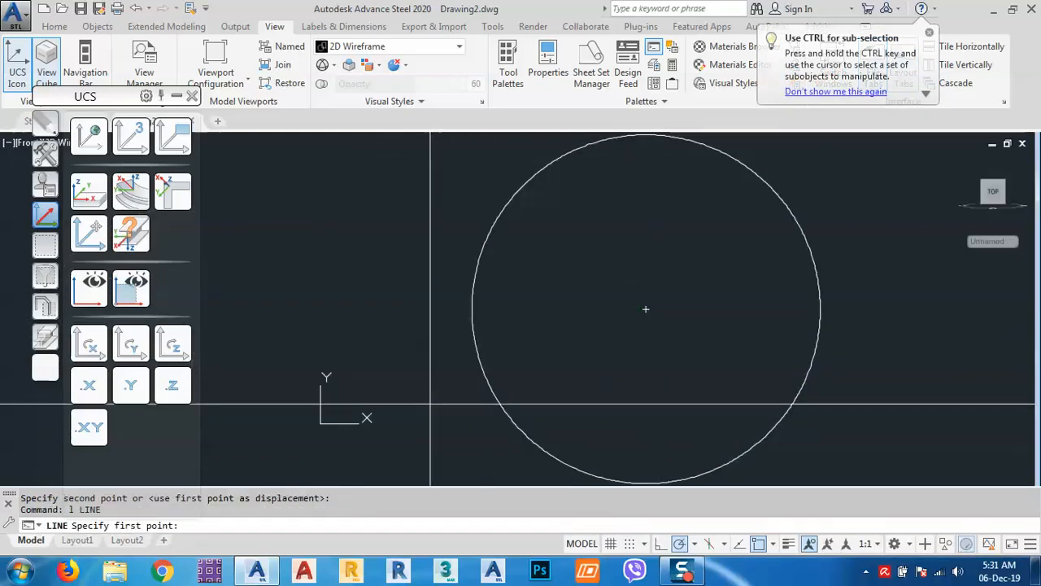
click(645, 309)
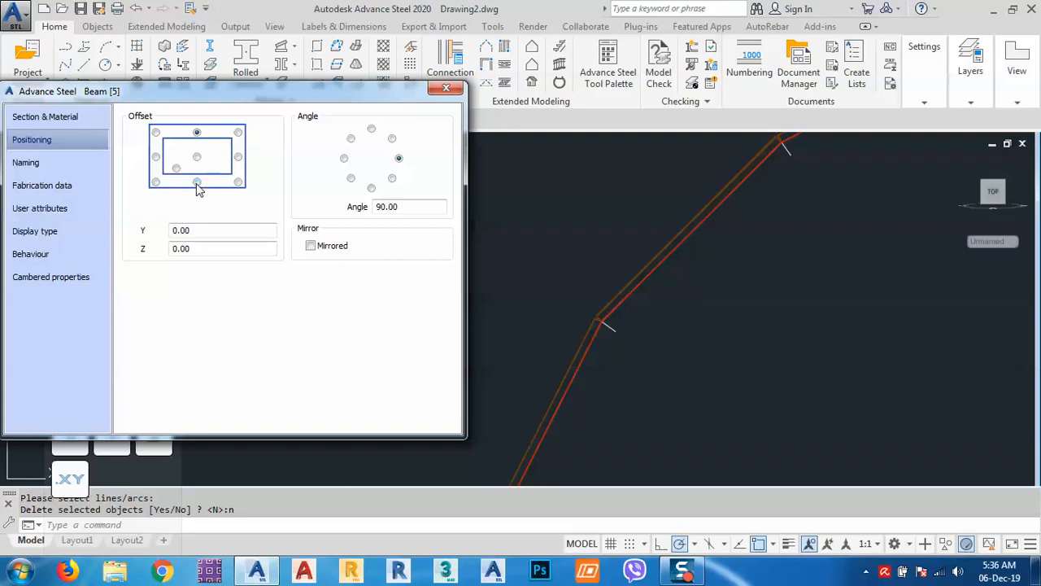
Set the arc beams' offset reference to the profile's bottom middle and their section to 100x50x2.0 RHS
click(197, 182)
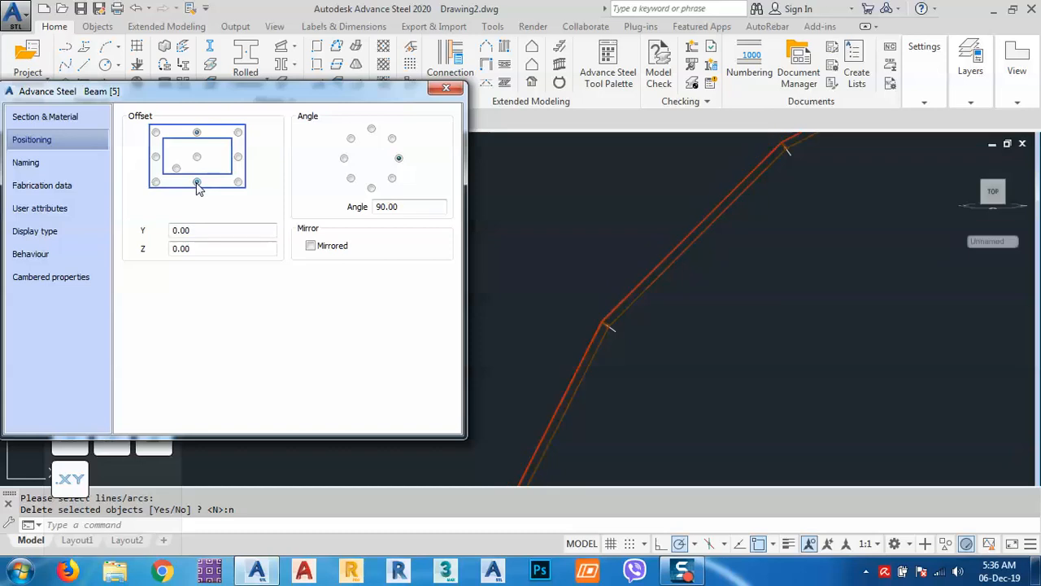
scroll(602, 321, up, 4)
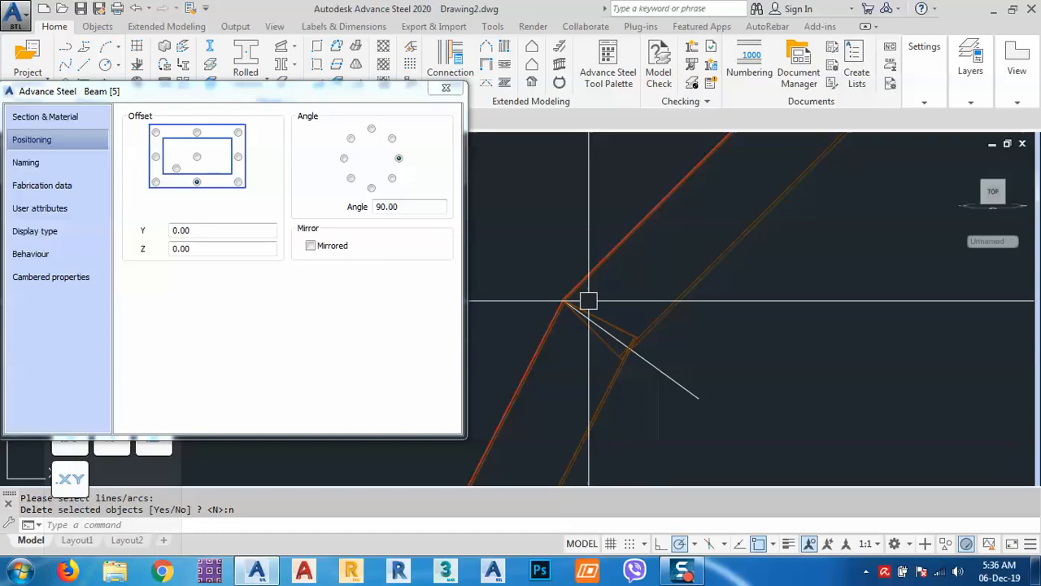
click(49, 117)
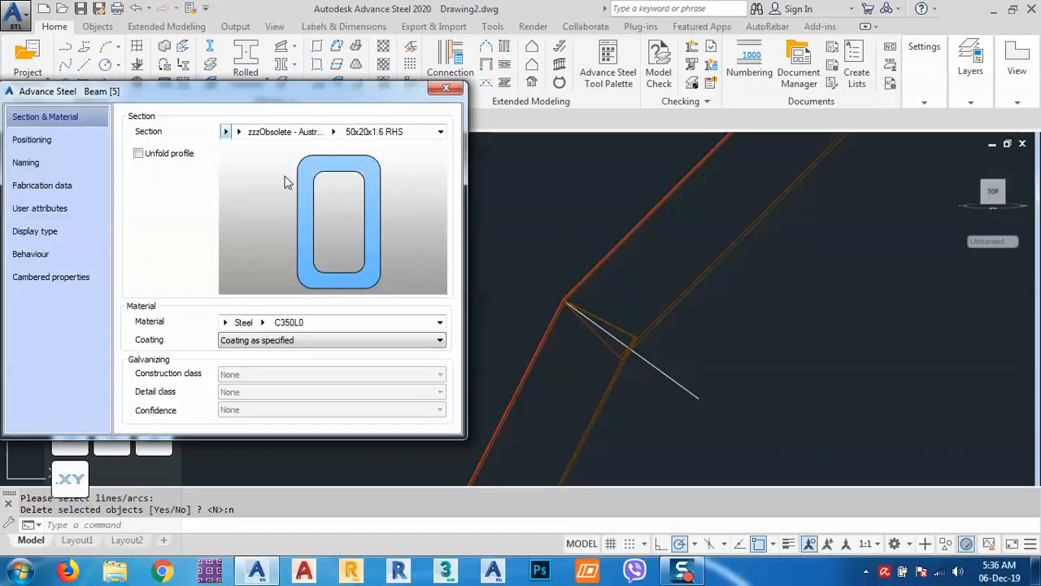
click(332, 132)
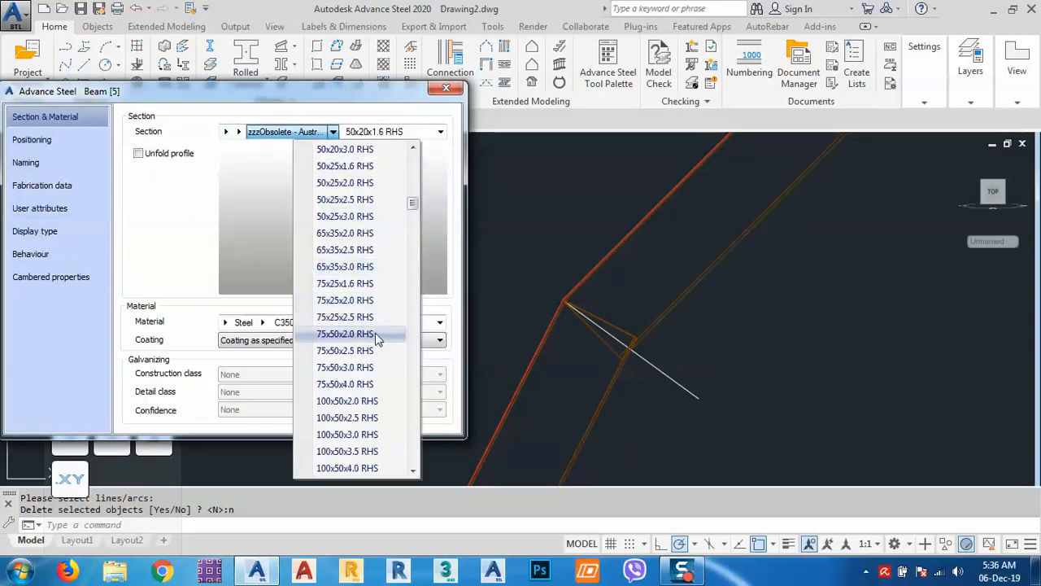
click(337, 403)
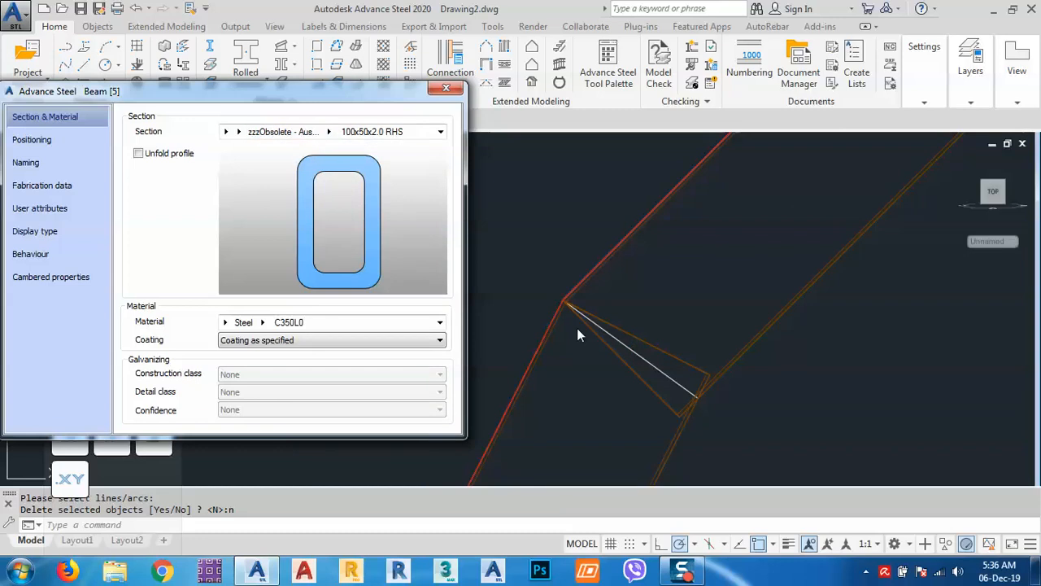
scroll(597, 300, down, 6)
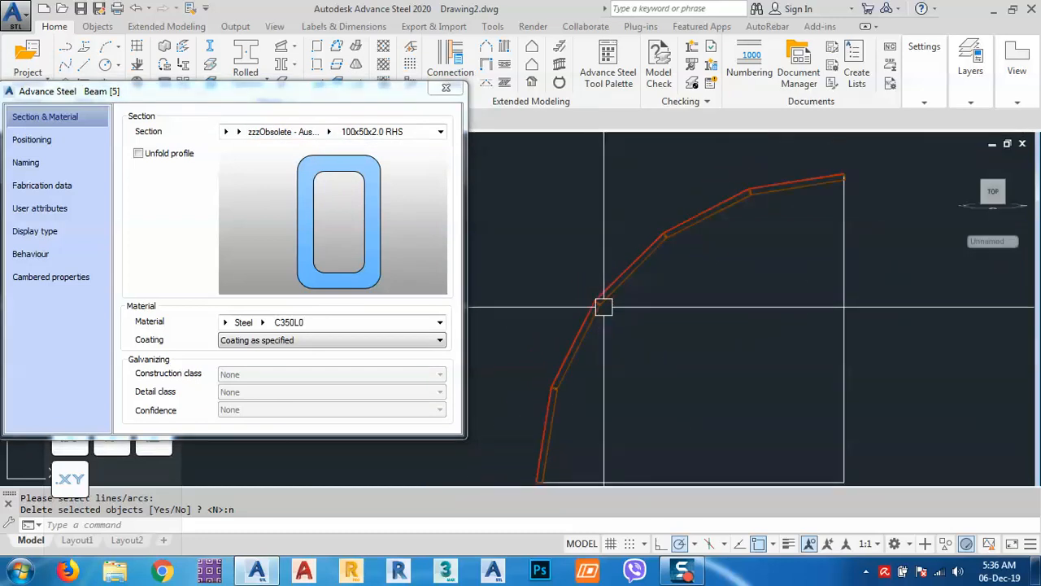
middle_drag(622, 376, 633, 299)
scroll(555, 417, up, 4)
scroll(543, 403, up, 8)
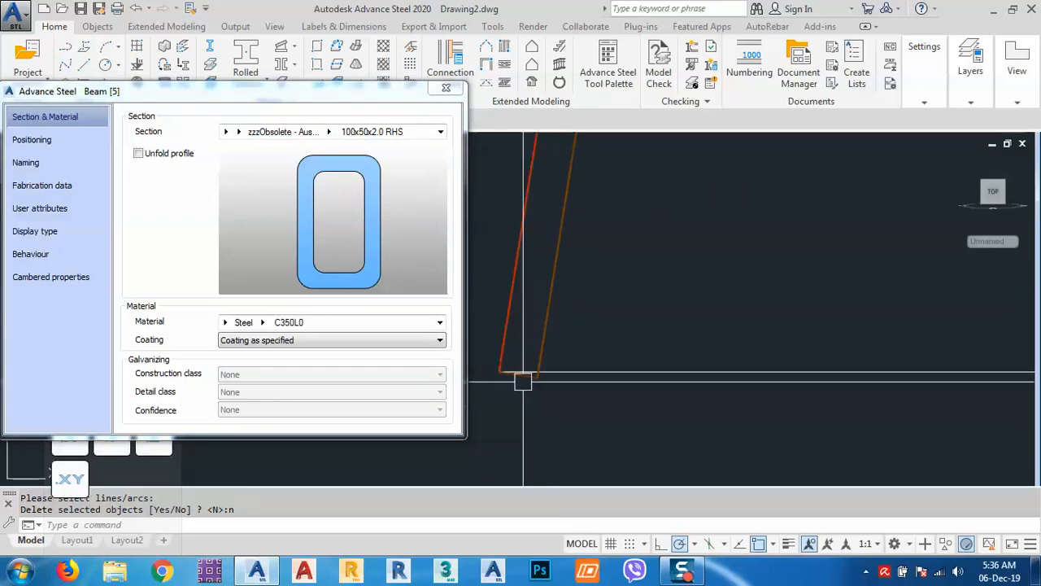
middle_drag(523, 379, 594, 376)
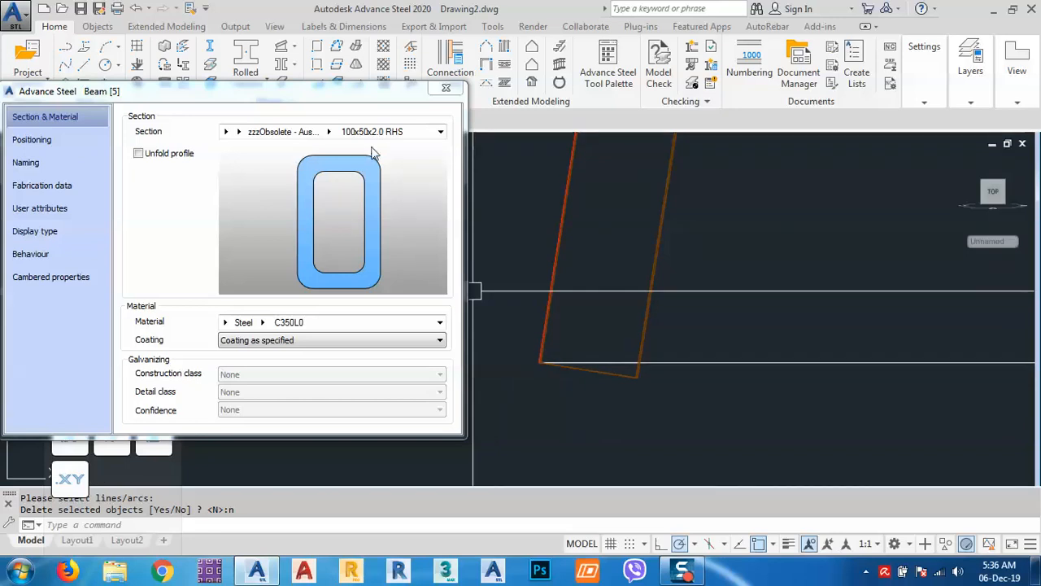
click(439, 90)
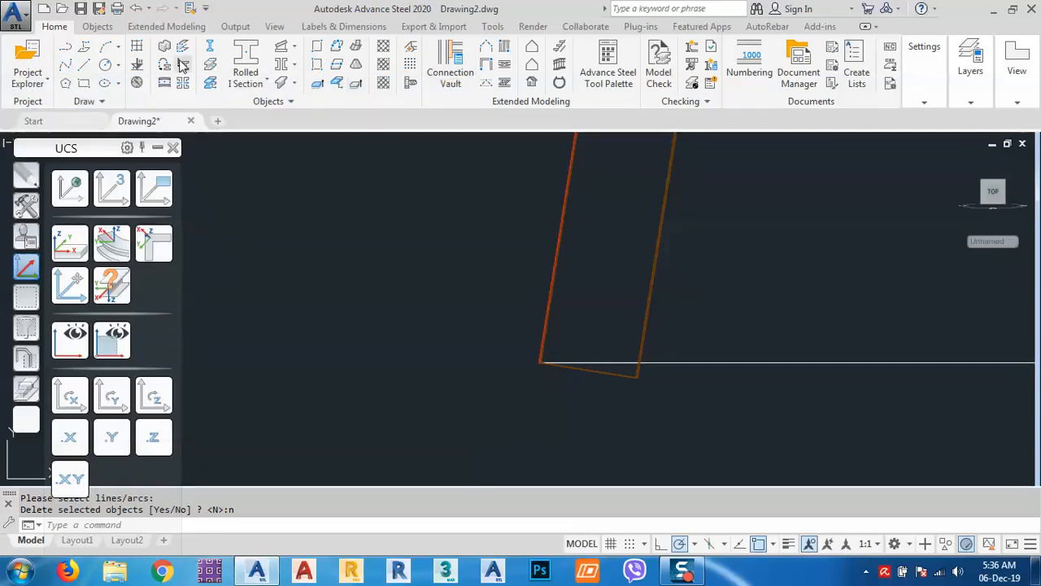
Start converting lines to beams, selecting the short lines at the arc's lower end and at the first two beam joints
click(182, 65)
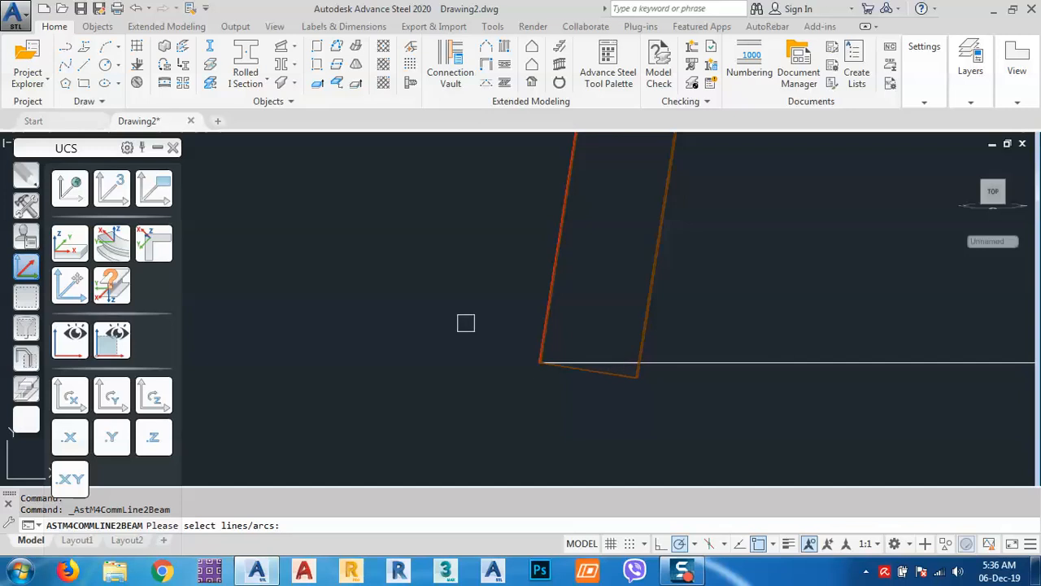
click(466, 323)
click(676, 405)
scroll(546, 415, down, 6)
middle_drag(565, 232, 502, 481)
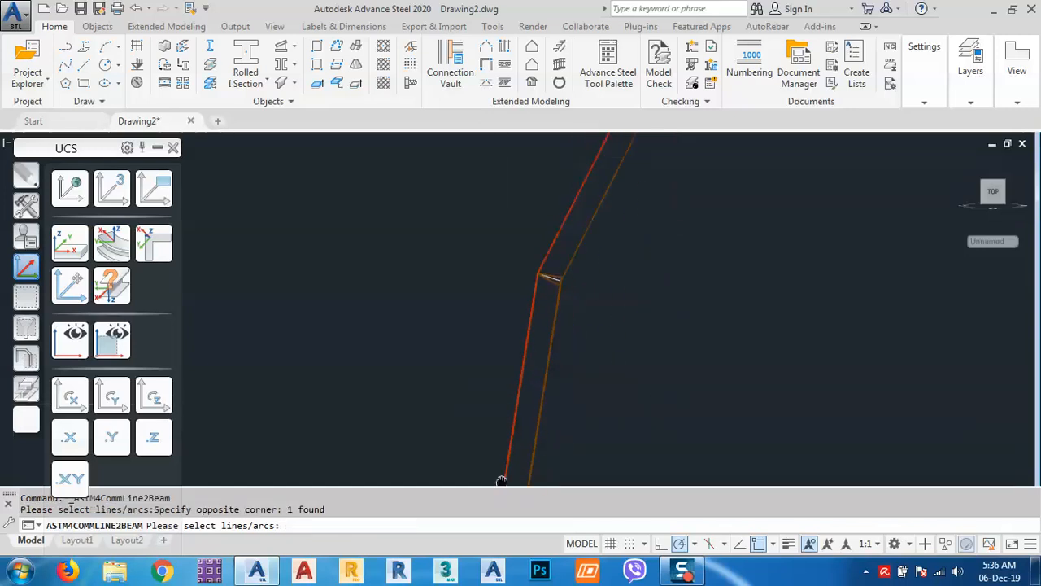
scroll(542, 290, up, 10)
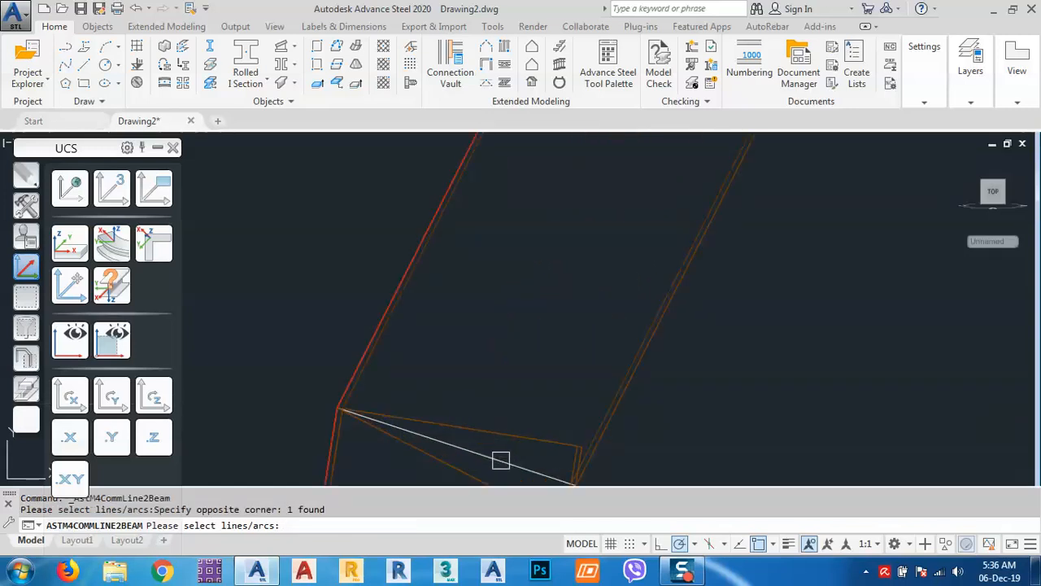
click(501, 460)
scroll(500, 460, down, 5)
scroll(559, 327, up, 5)
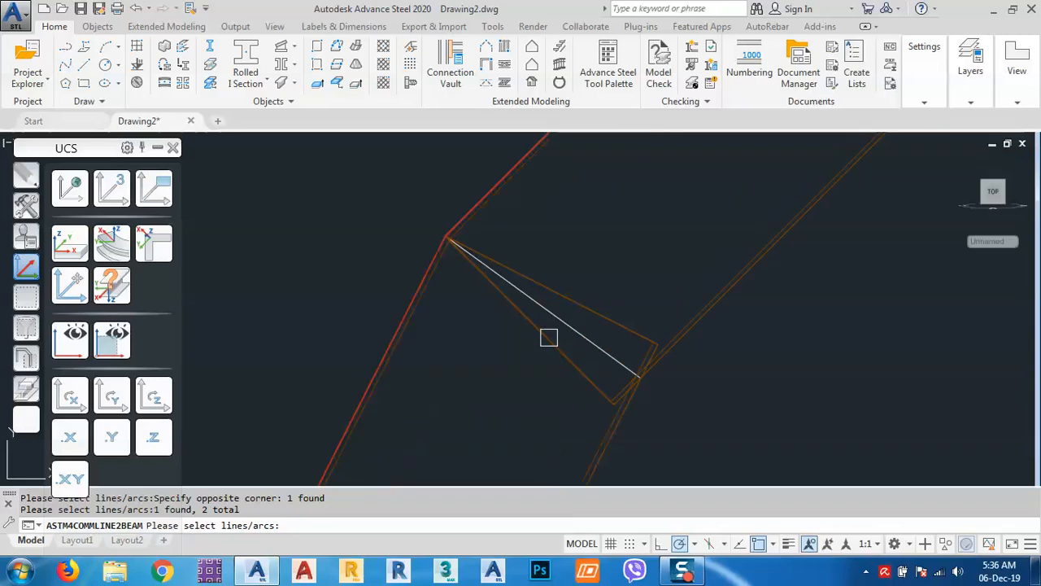
click(577, 330)
Add the short lines at the last two joints and the arc's upper end, and create the beams without deleting the lines
scroll(505, 367, down, 4)
scroll(602, 293, up, 4)
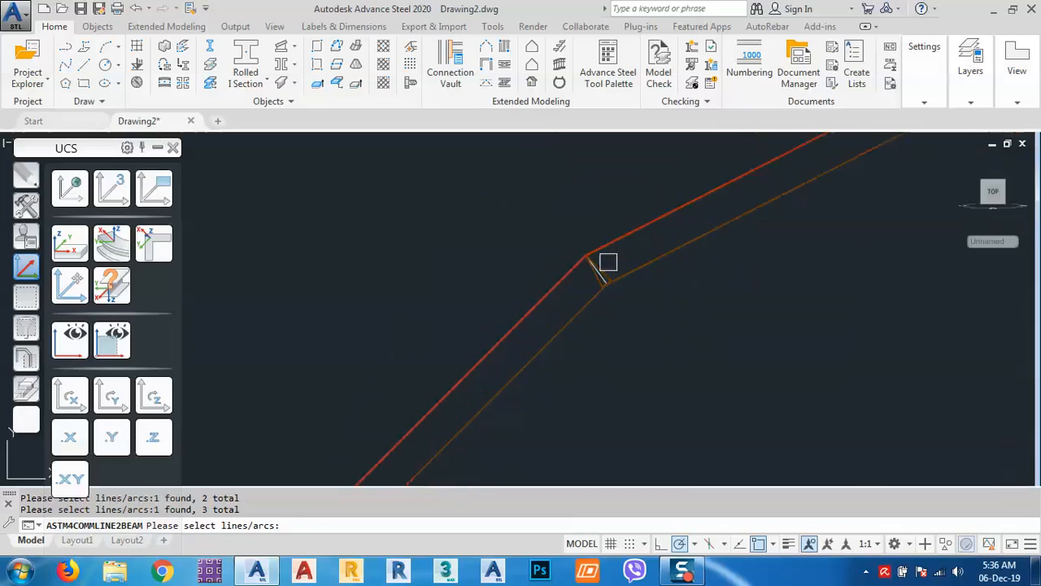
scroll(608, 262, up, 3)
scroll(499, 332, down, 4)
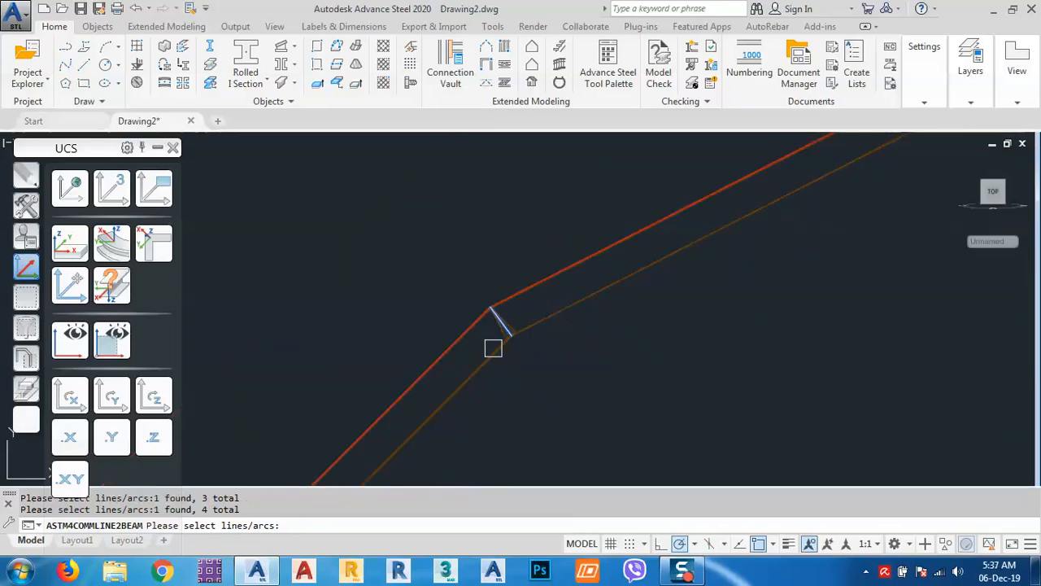
scroll(599, 326, up, 4)
scroll(729, 253, up, 5)
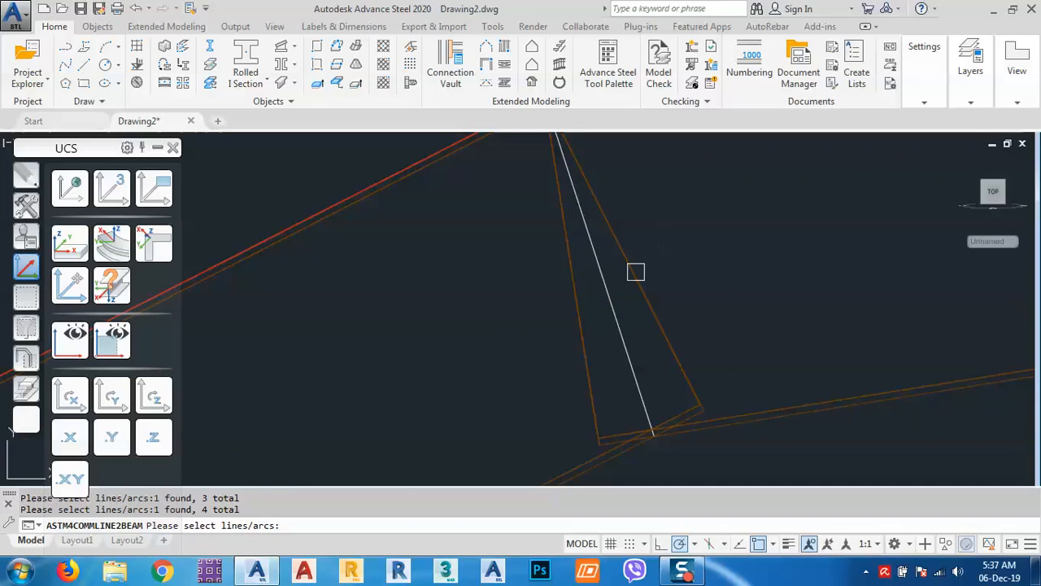
click(613, 293)
scroll(613, 294, down, 4)
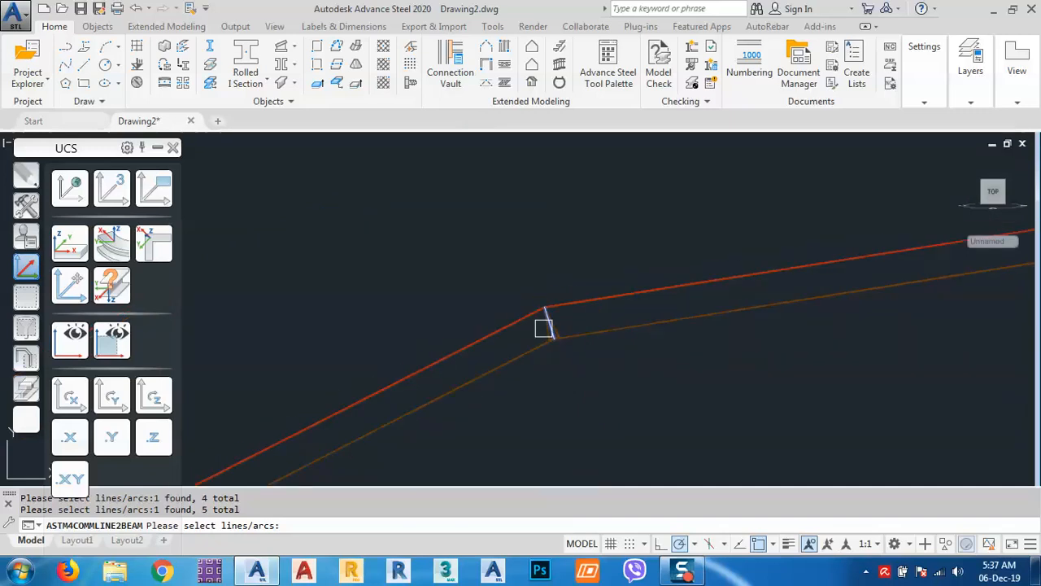
click(644, 279)
click(692, 329)
scroll(691, 226, down, 3)
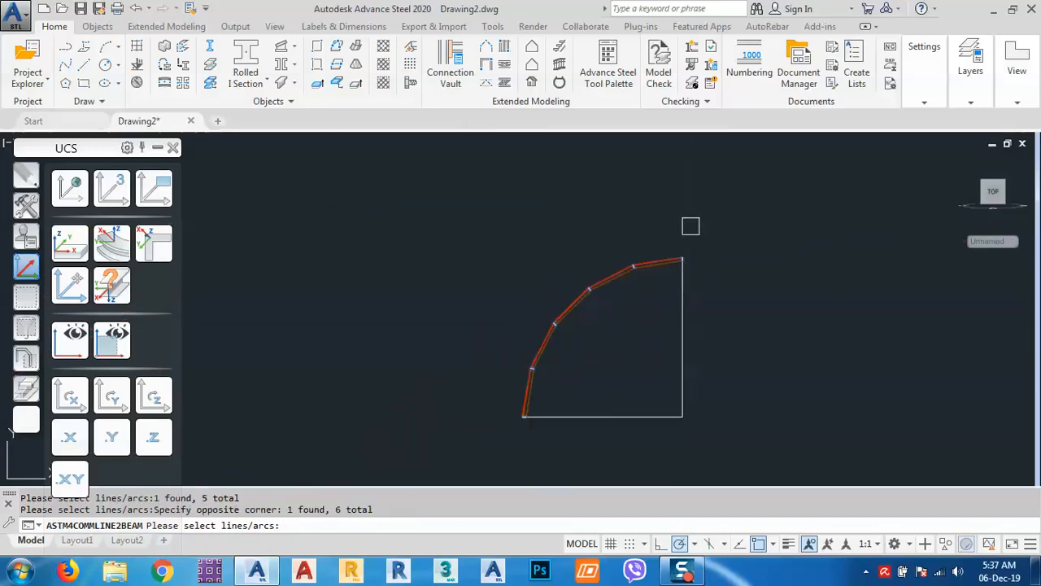
key(Return)
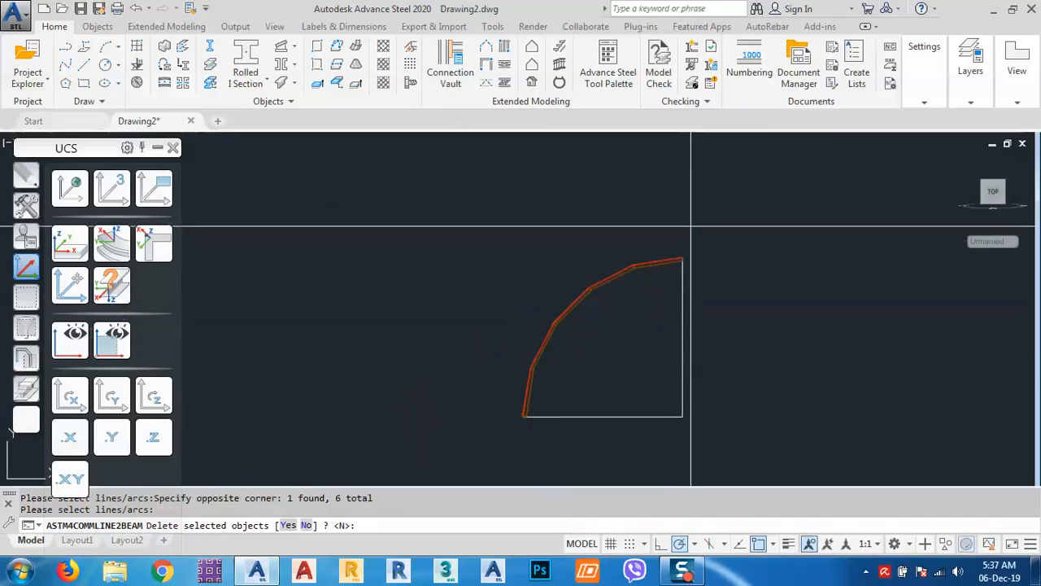
key(Return)
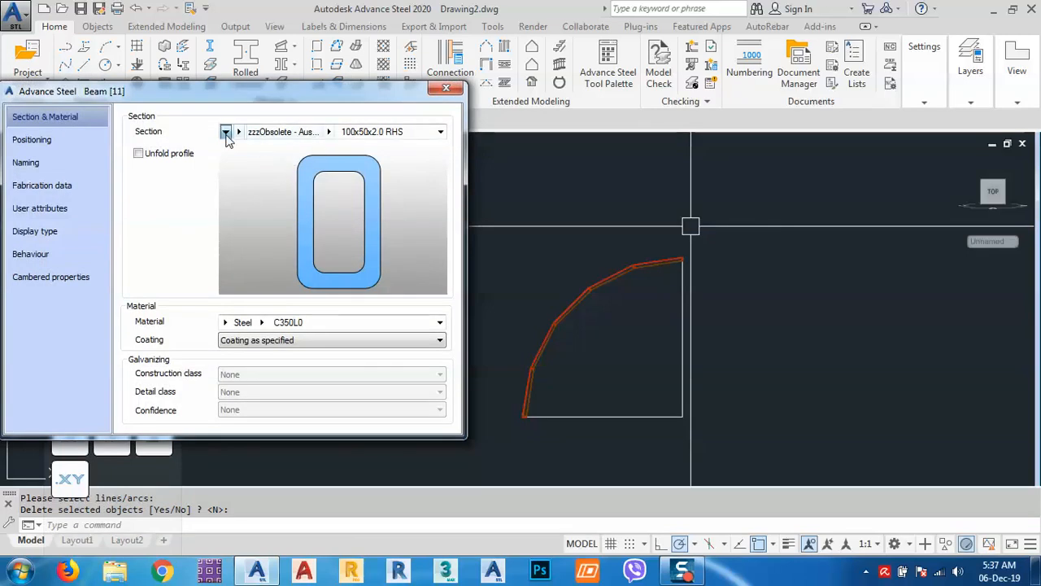
Set the section of the short members at the joints and ends to the Australian Round bar RMS 80
click(227, 135)
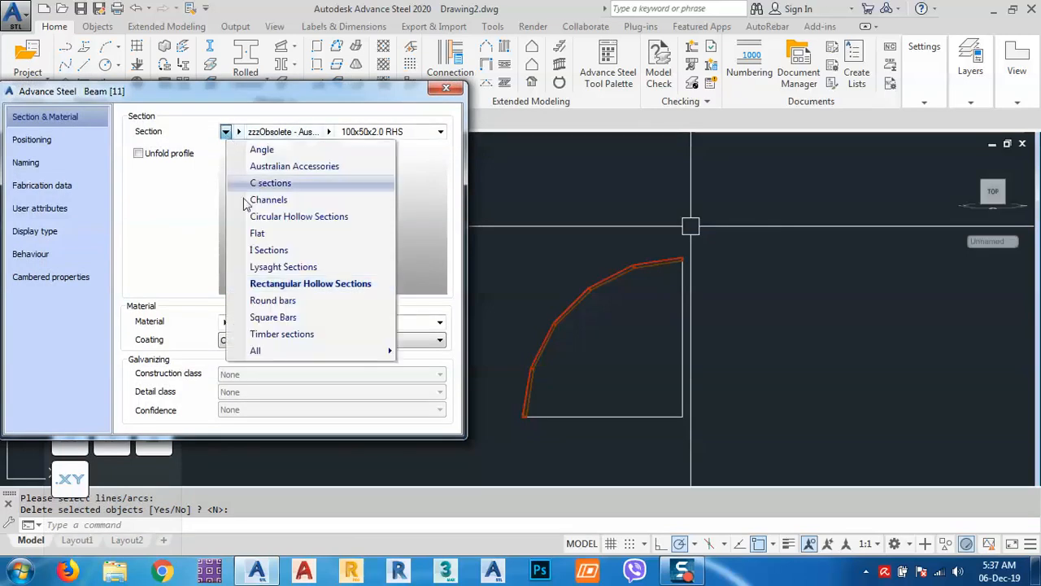
click(269, 300)
click(319, 131)
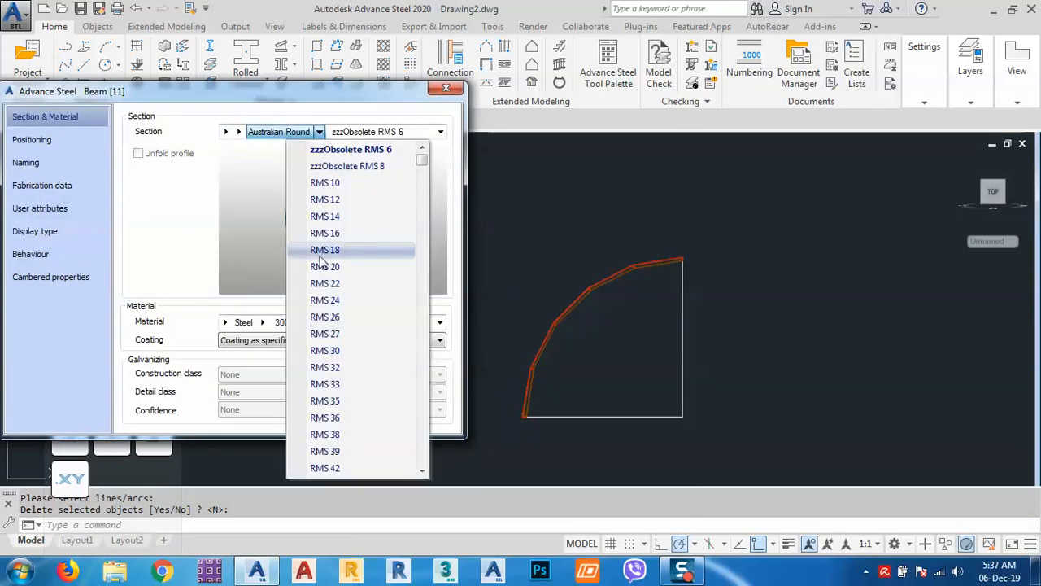
scroll(362, 432, down, 3)
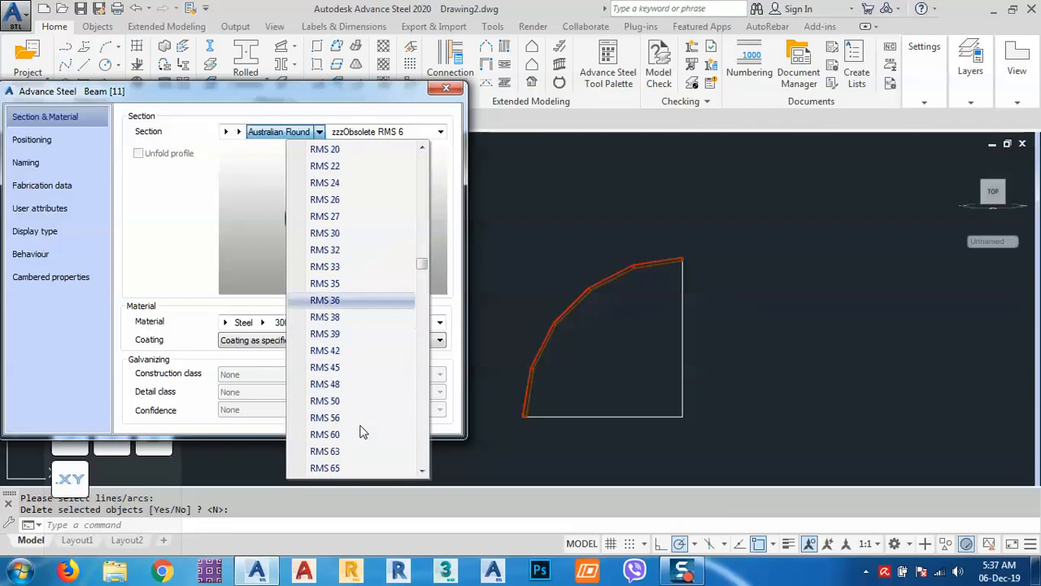
scroll(354, 431, down, 1)
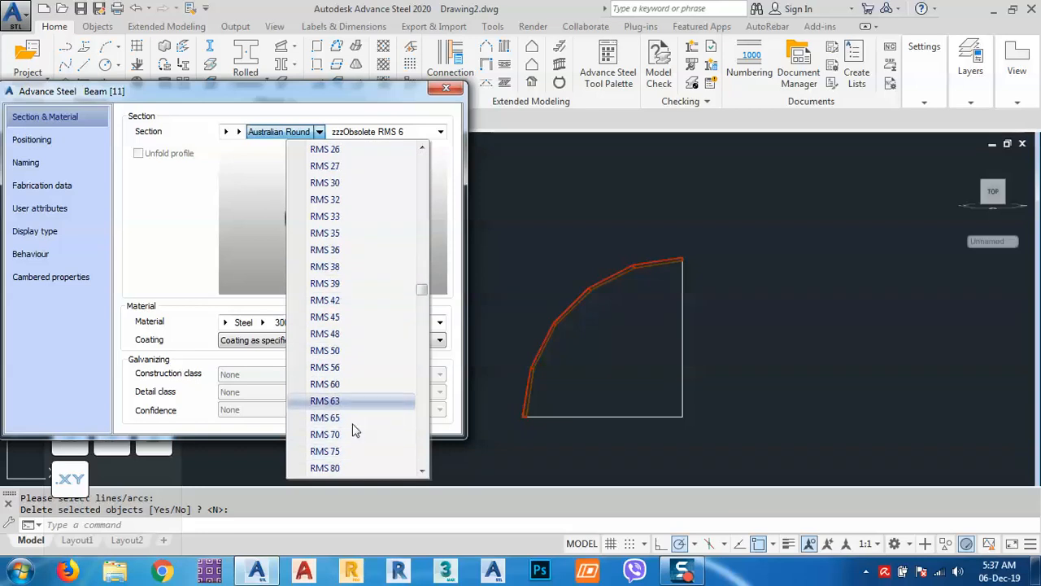
click(331, 468)
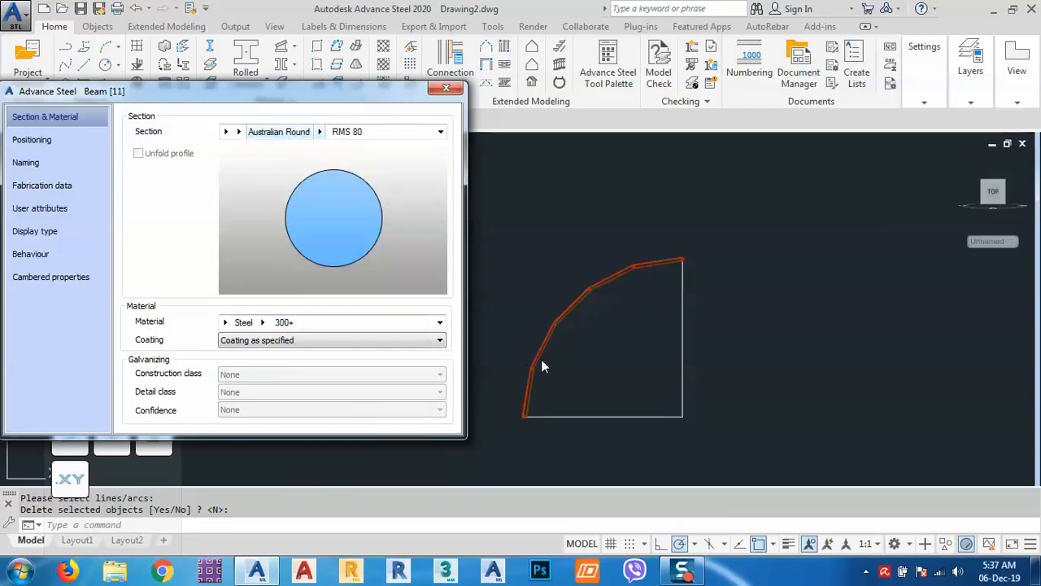
scroll(551, 337, up, 5)
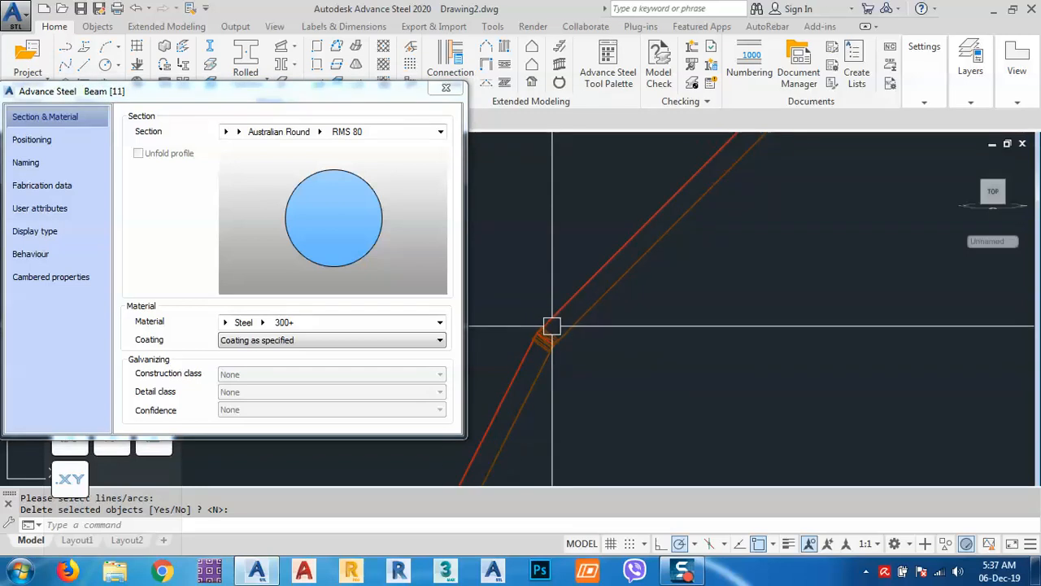
mouse_move(534, 361)
middle_down()
mouse_move(648, 298)
mouse_move(647, 309)
middle_up()
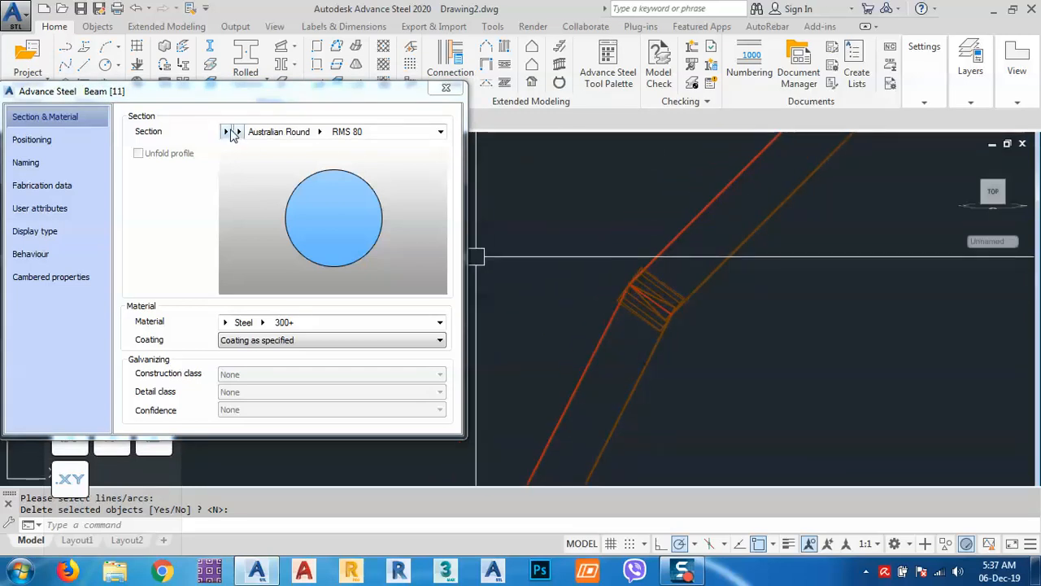
Set the short members' section to the circular hollow section 88.9x4.0 CHS and close their properties
click(227, 132)
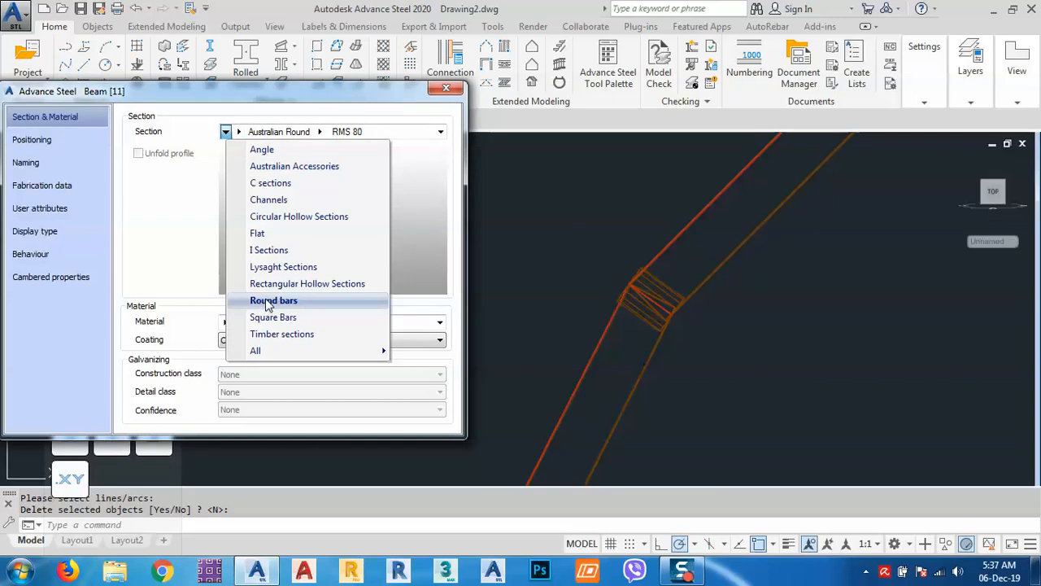
click(275, 216)
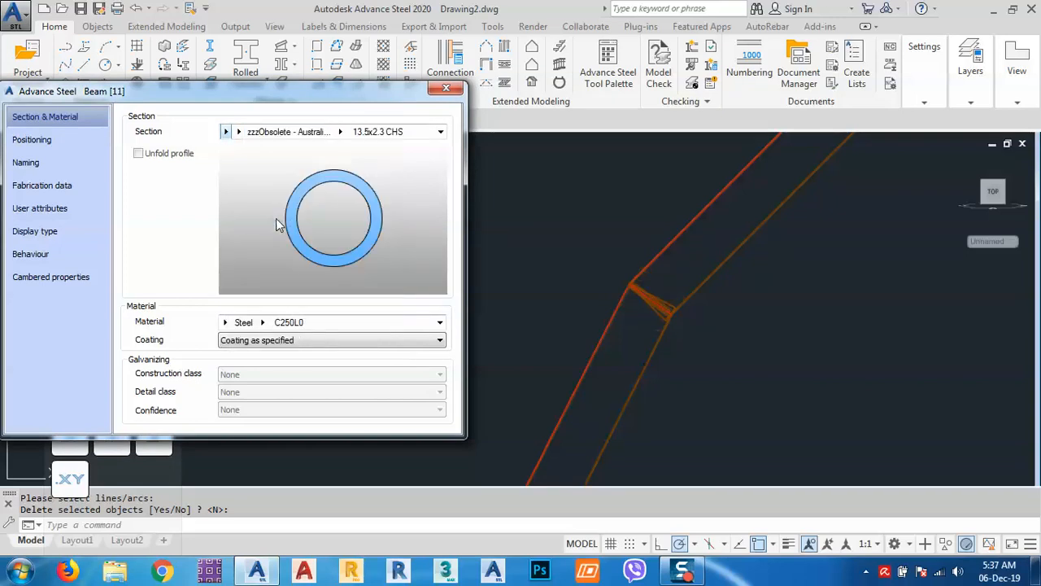
click(340, 132)
scroll(370, 325, down, 2)
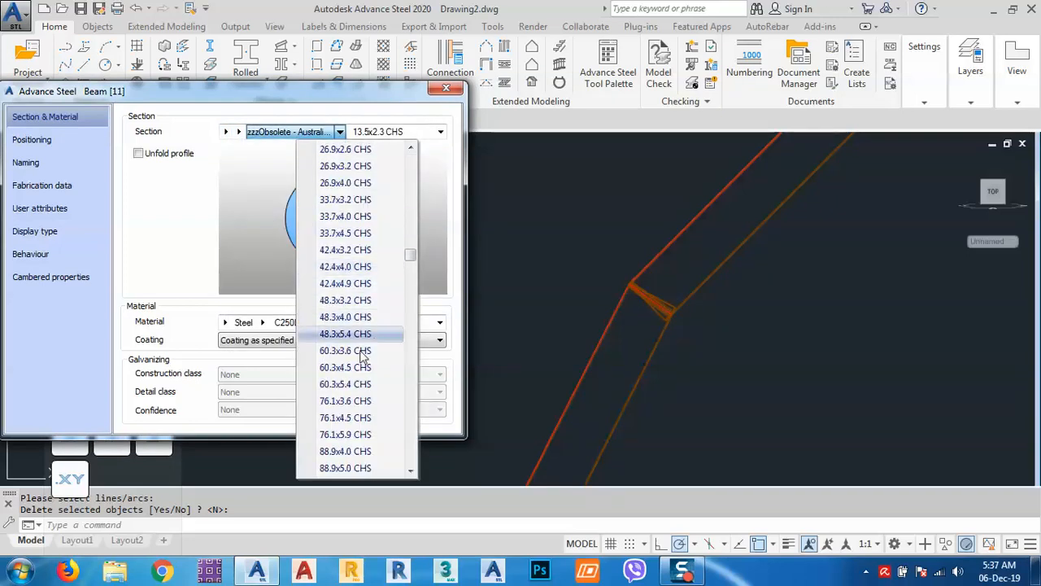
scroll(345, 397, down, 2)
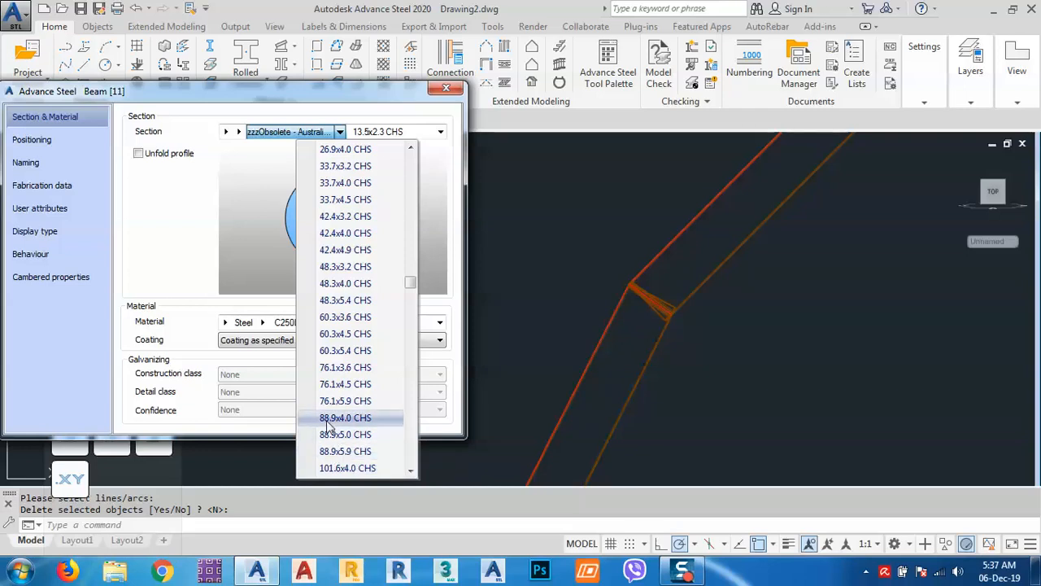
click(330, 418)
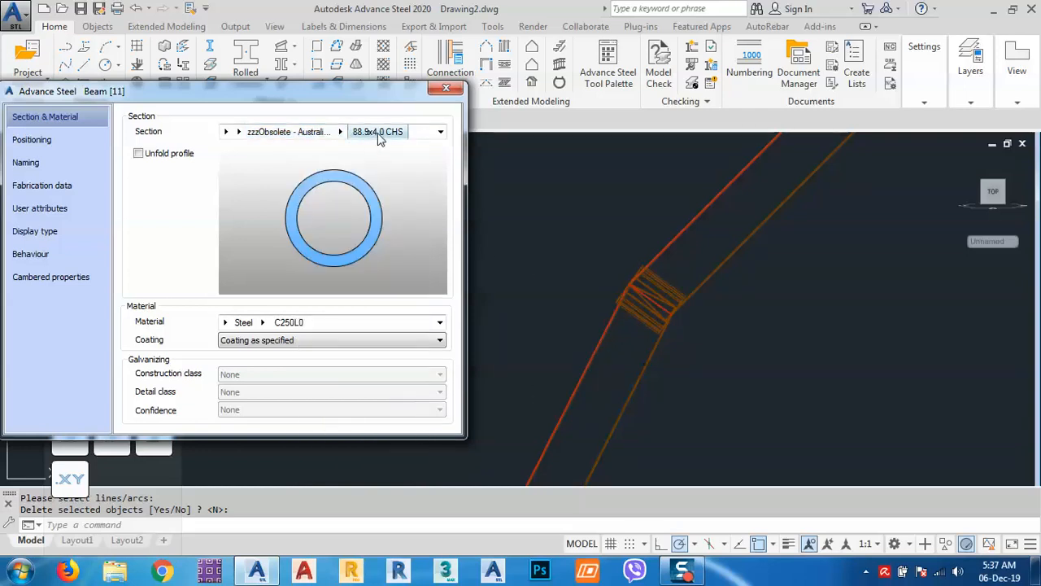
click(446, 88)
Show the model in 3D with the Conceptual visual style
scroll(499, 244, down, 5)
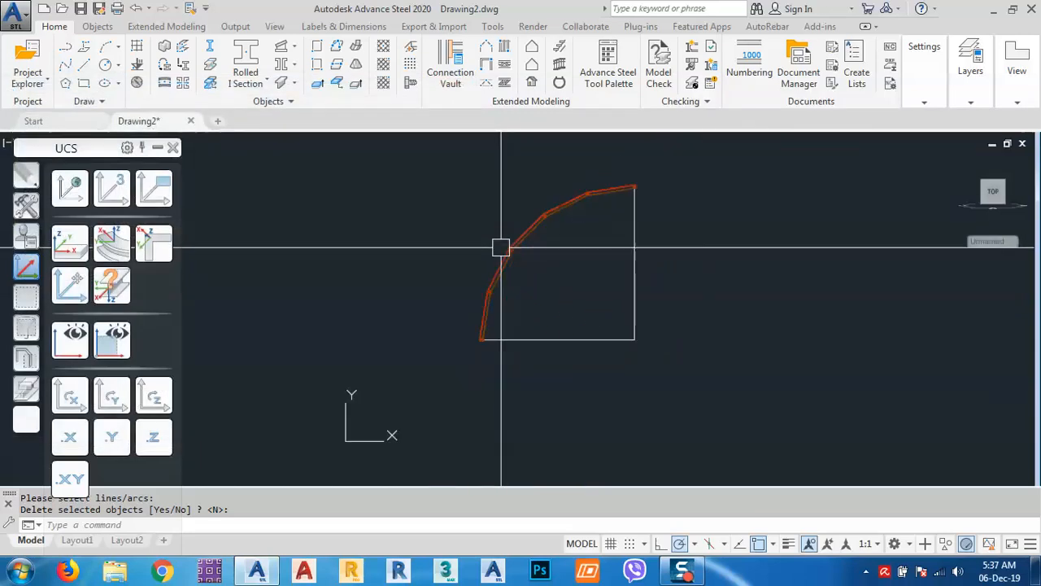
shift+middle_drag(502, 288, 592, 355)
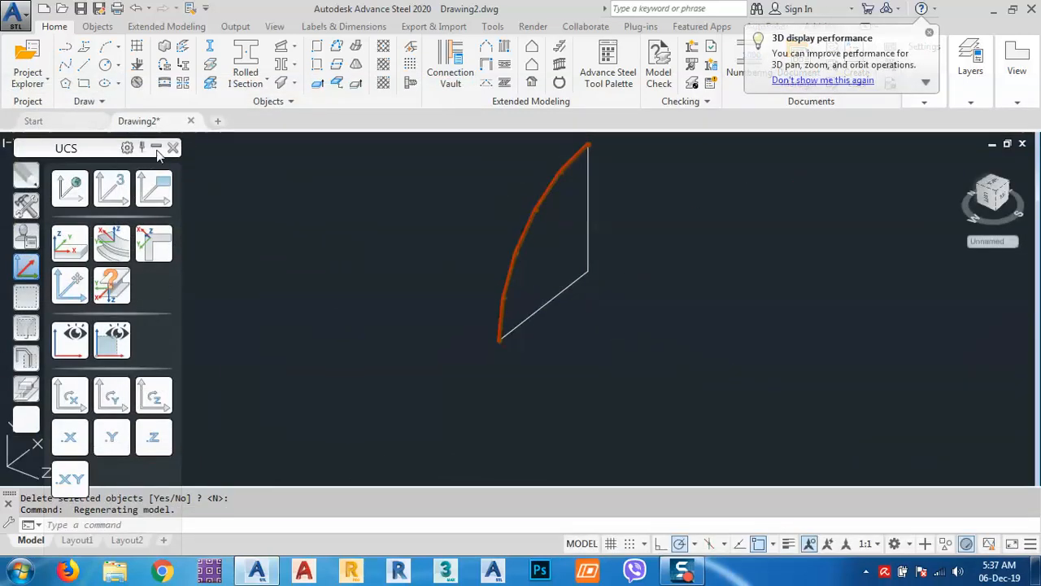
click(104, 142)
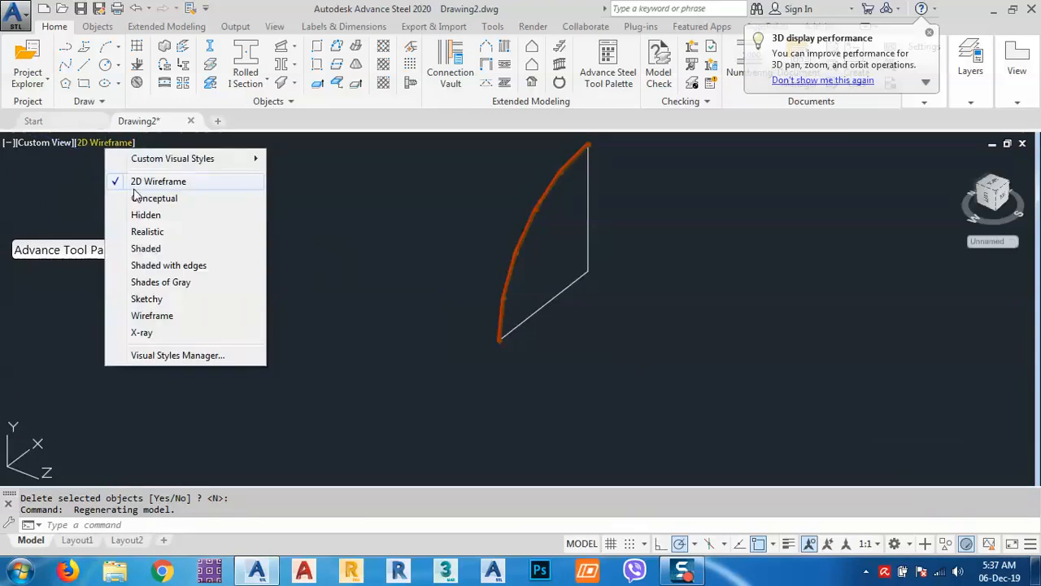
click(134, 185)
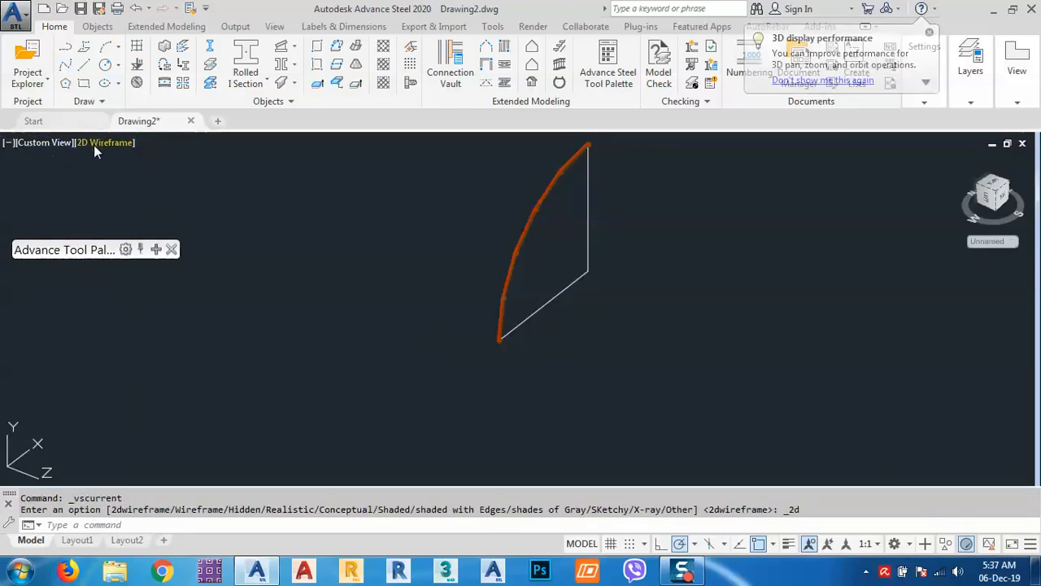
click(95, 145)
click(138, 198)
Examine how the round tubes sit against the RHS beams at the arc's lower end and first joints
scroll(480, 316, up, 2)
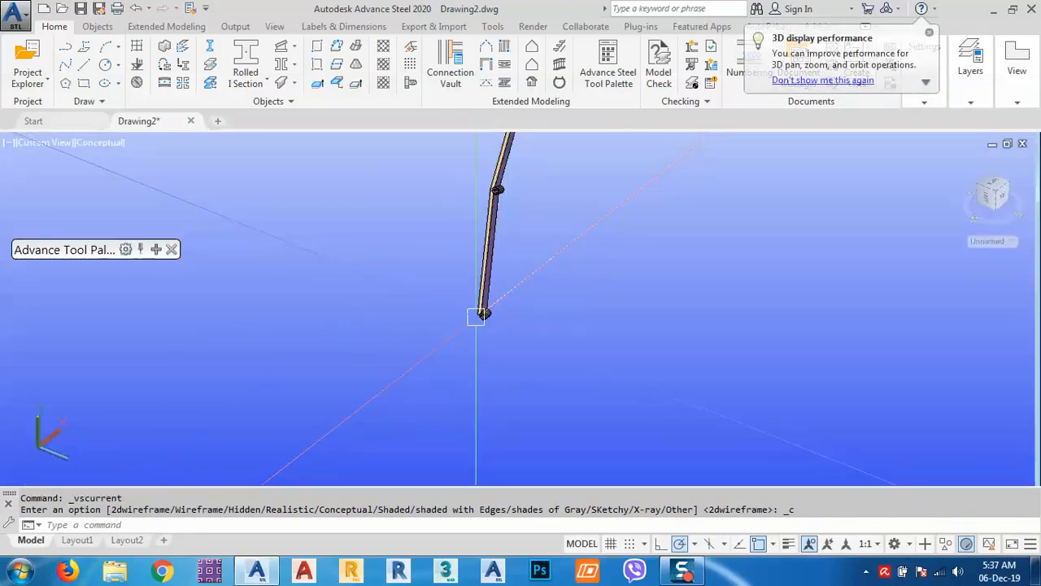
scroll(480, 316, up, 4)
middle_drag(563, 296, 575, 387)
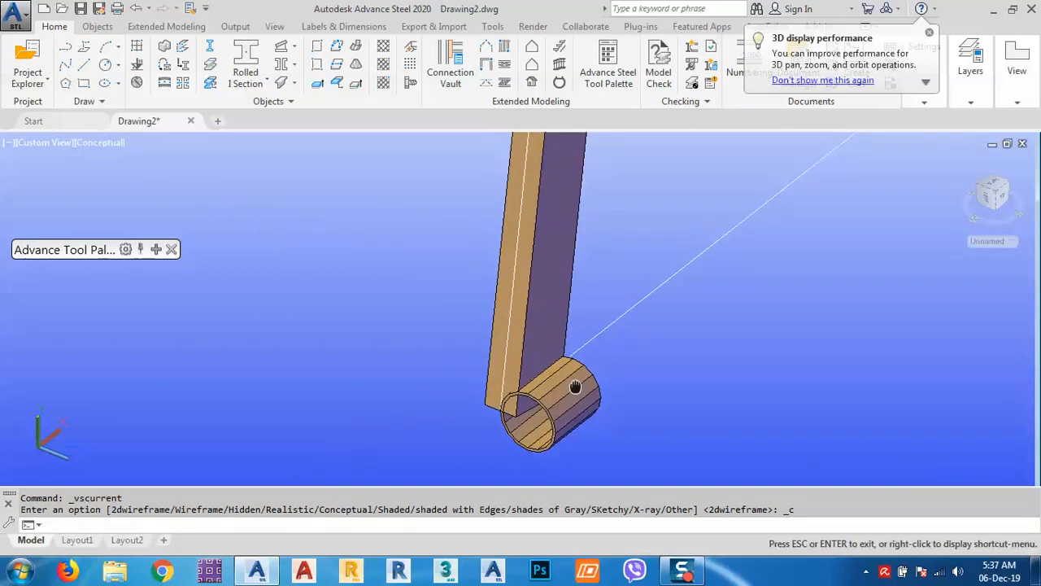
scroll(555, 394, down, 5)
middle_drag(591, 241, 582, 374)
scroll(569, 275, up, 4)
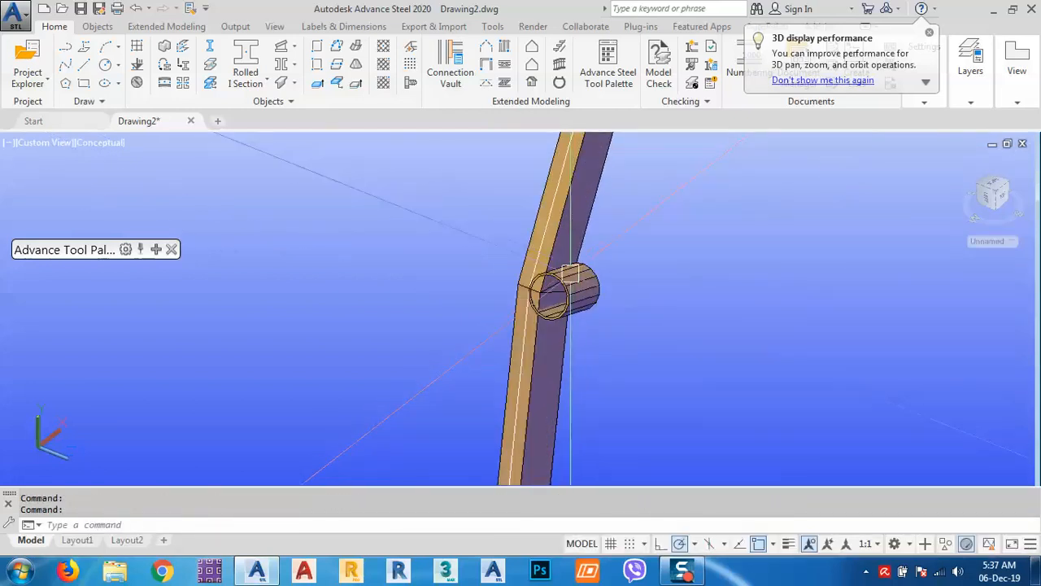
scroll(567, 278, up, 2)
scroll(571, 309, down, 7)
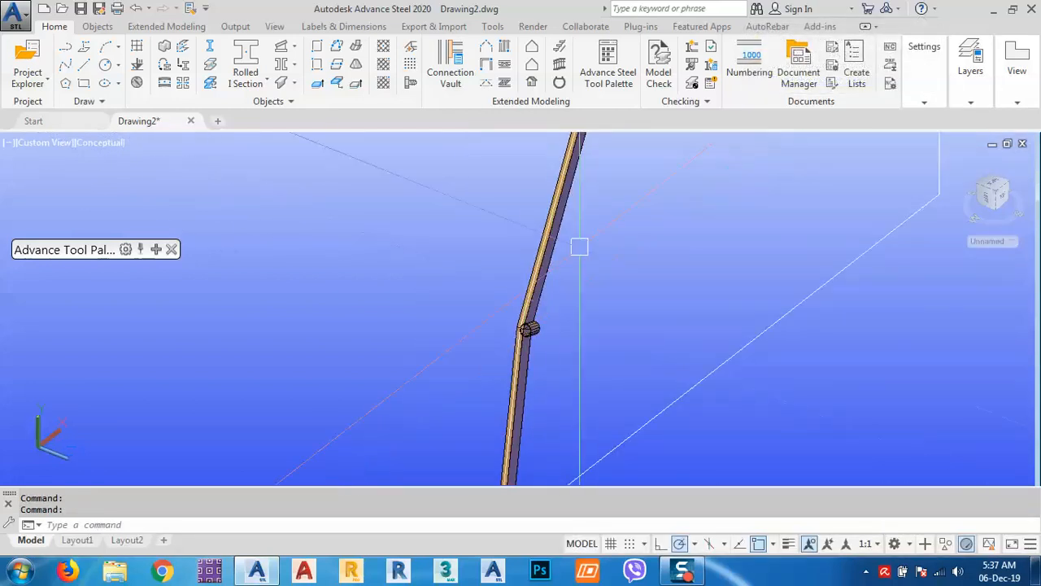
middle_drag(602, 196, 581, 323)
scroll(584, 227, up, 5)
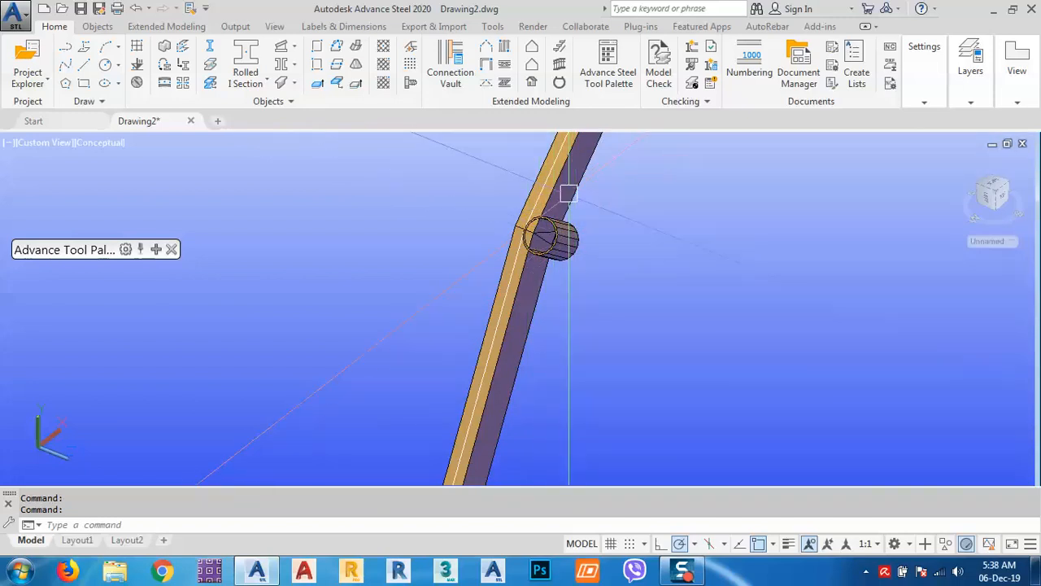
click(541, 283)
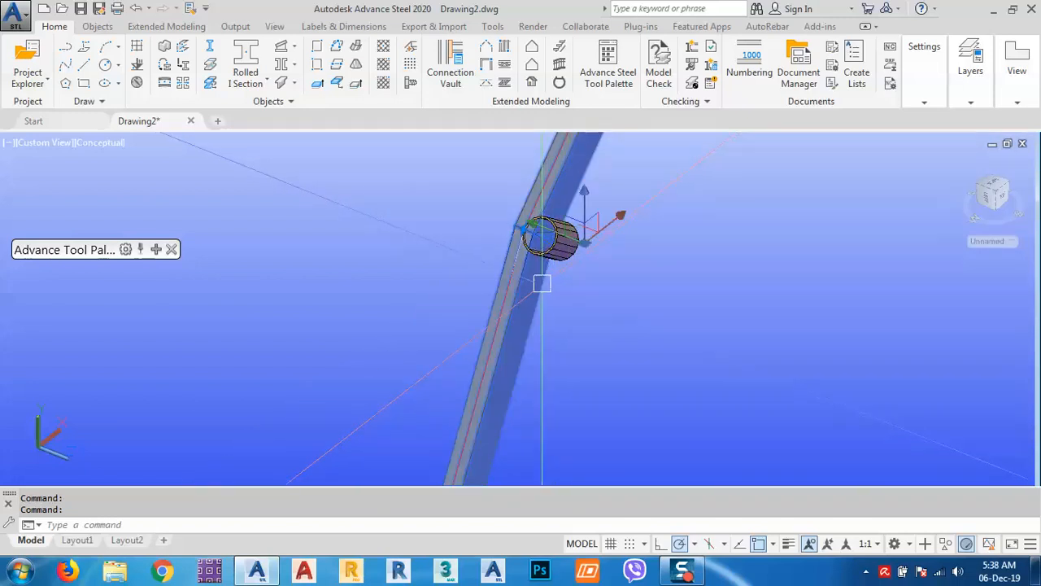
scroll(520, 307, down, 5)
middle_drag(598, 193, 680, 269)
scroll(590, 273, up, 4)
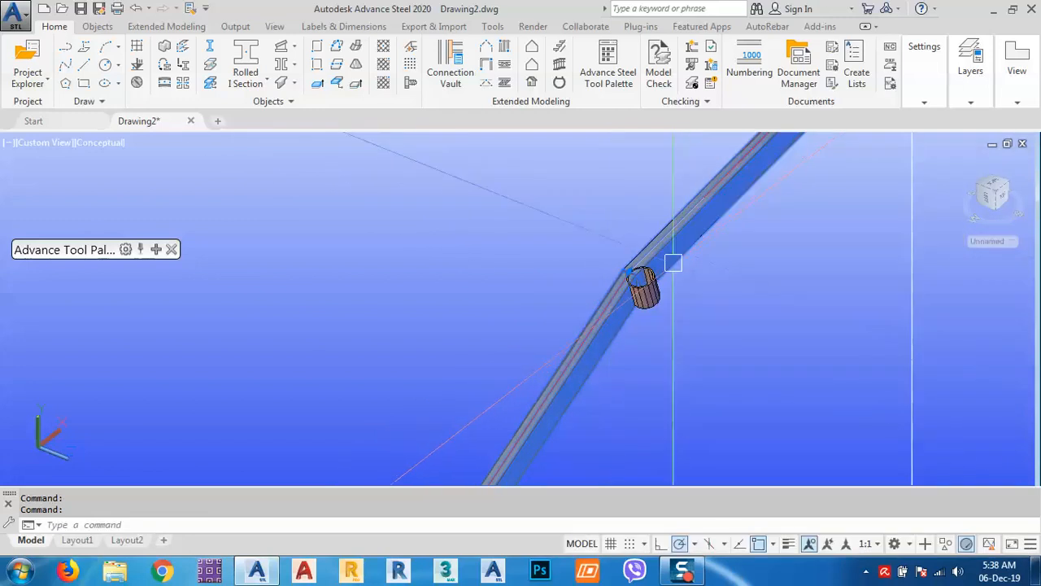
scroll(597, 339, down, 5)
scroll(676, 266, up, 8)
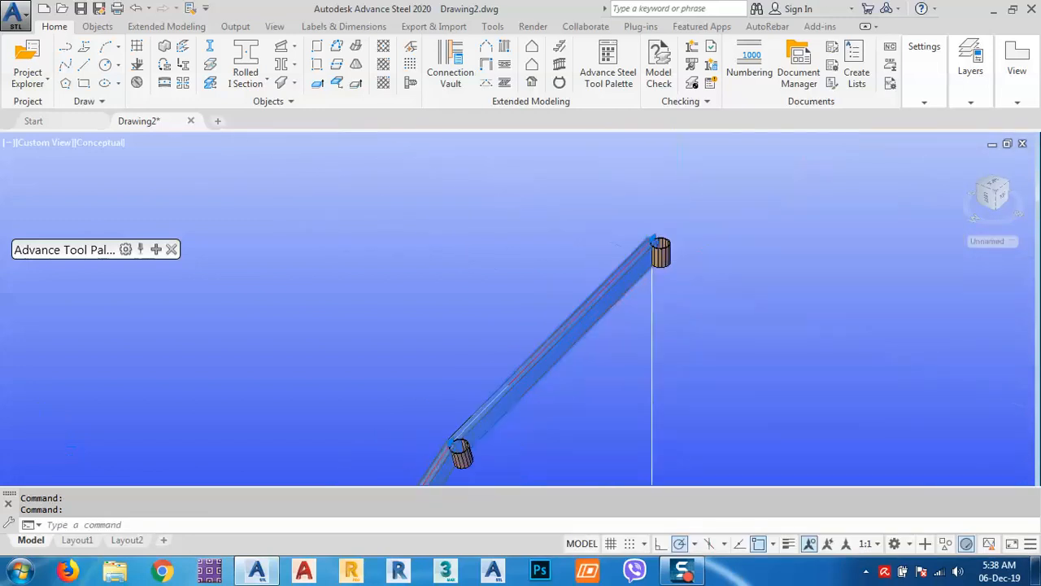
key(Escape)
Select all six round tubes at the arc's joints and ends and set their offset reference to the profile's center
click(663, 247)
scroll(688, 197, down, 6)
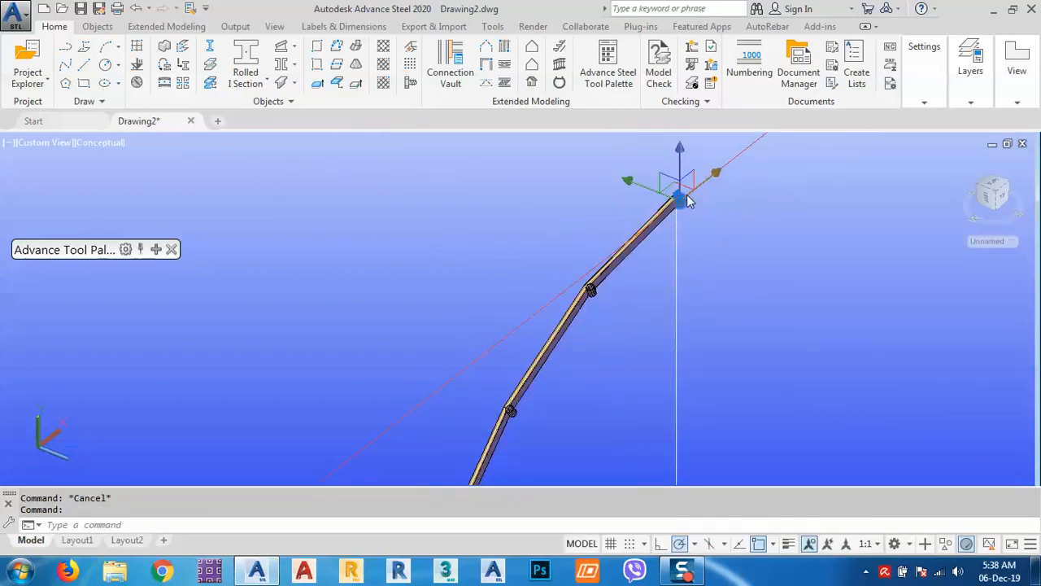
scroll(595, 326, up, 3)
scroll(597, 291, down, 4)
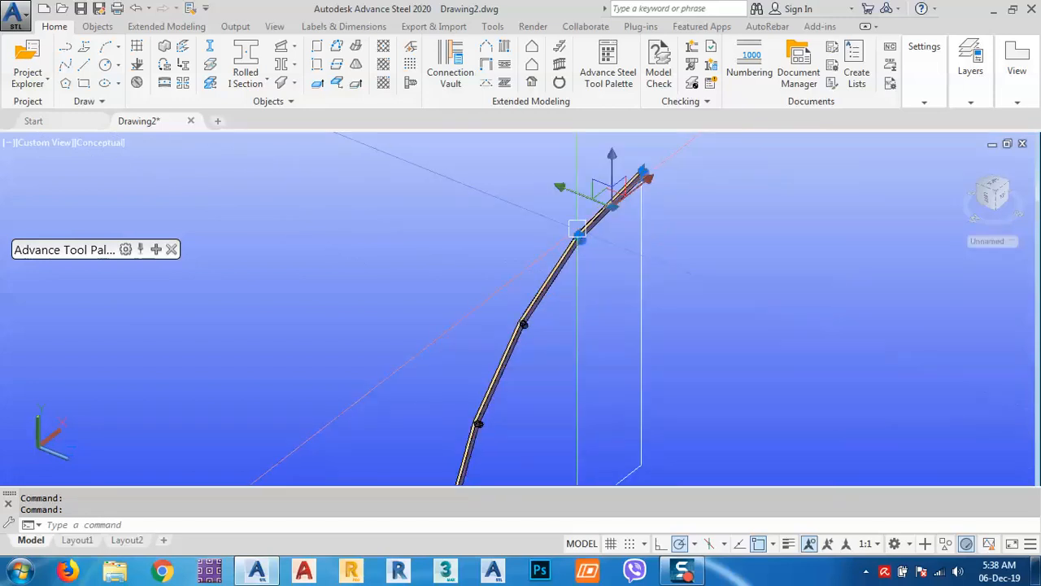
scroll(526, 333, up, 6)
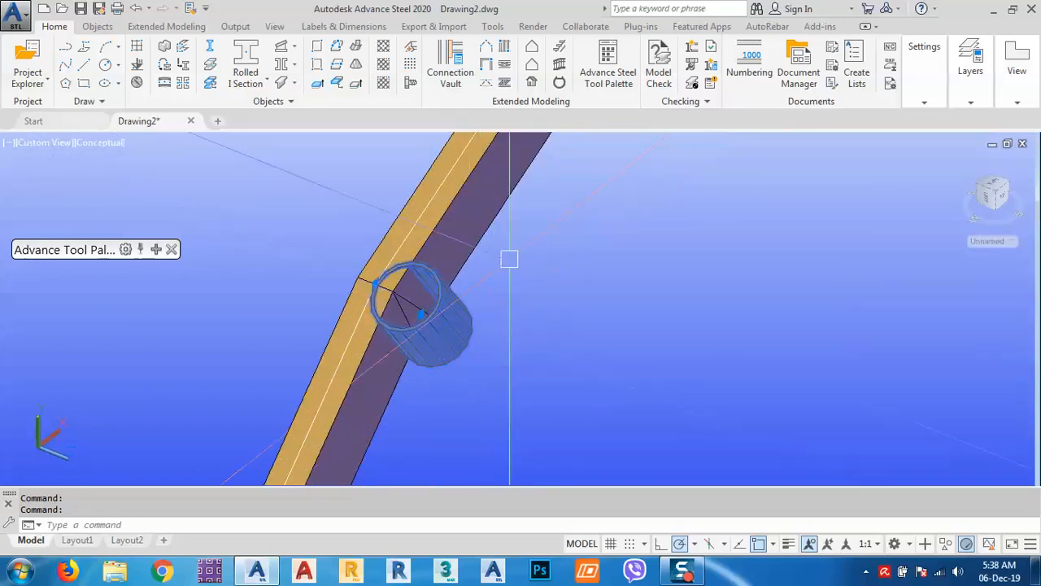
scroll(485, 345, down, 5)
scroll(507, 298, up, 5)
scroll(442, 302, down, 5)
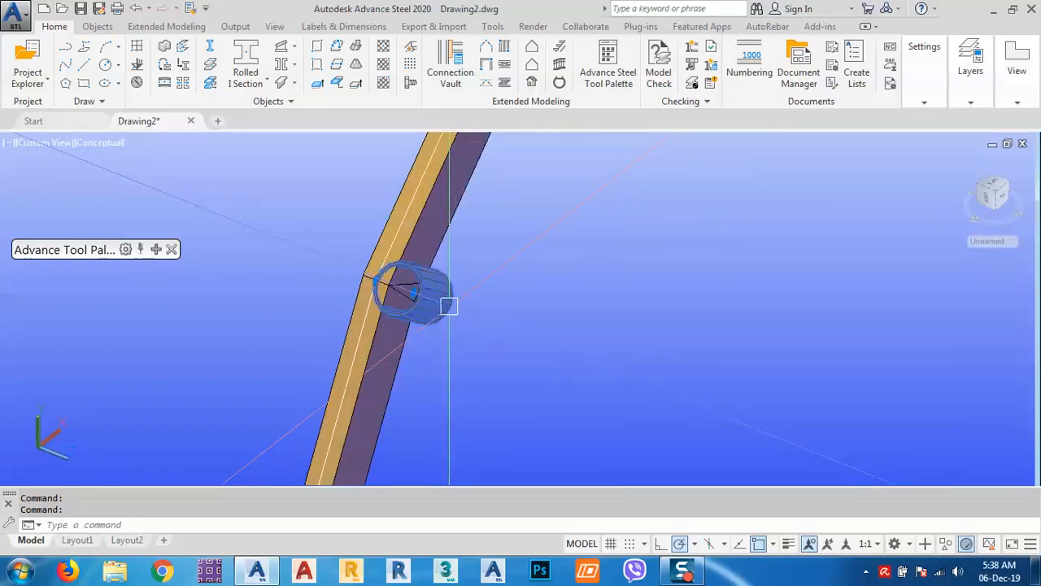
scroll(439, 382, up, 5)
scroll(439, 382, up, 2)
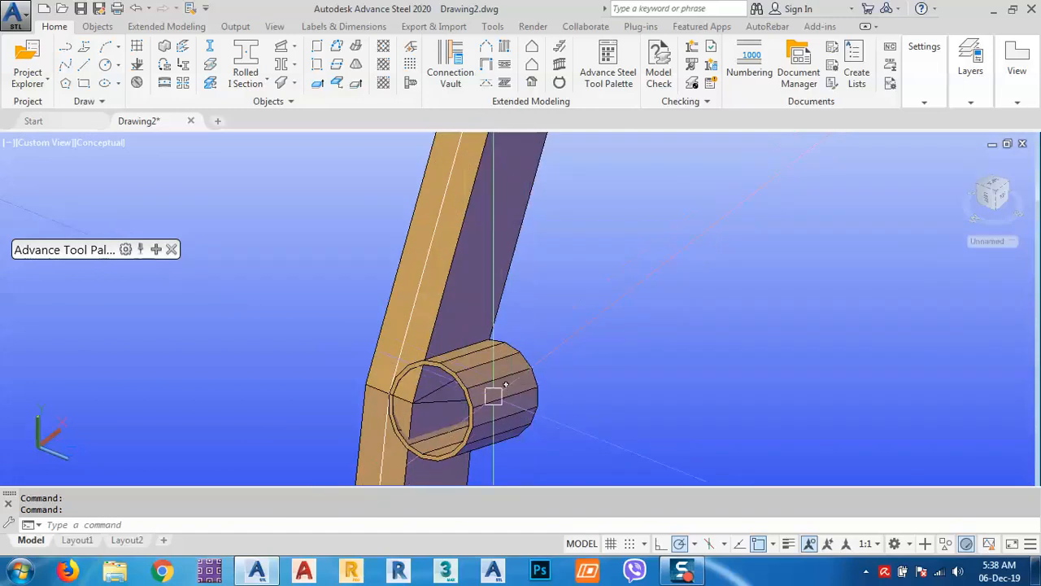
scroll(532, 391, down, 5)
scroll(564, 344, down, 3)
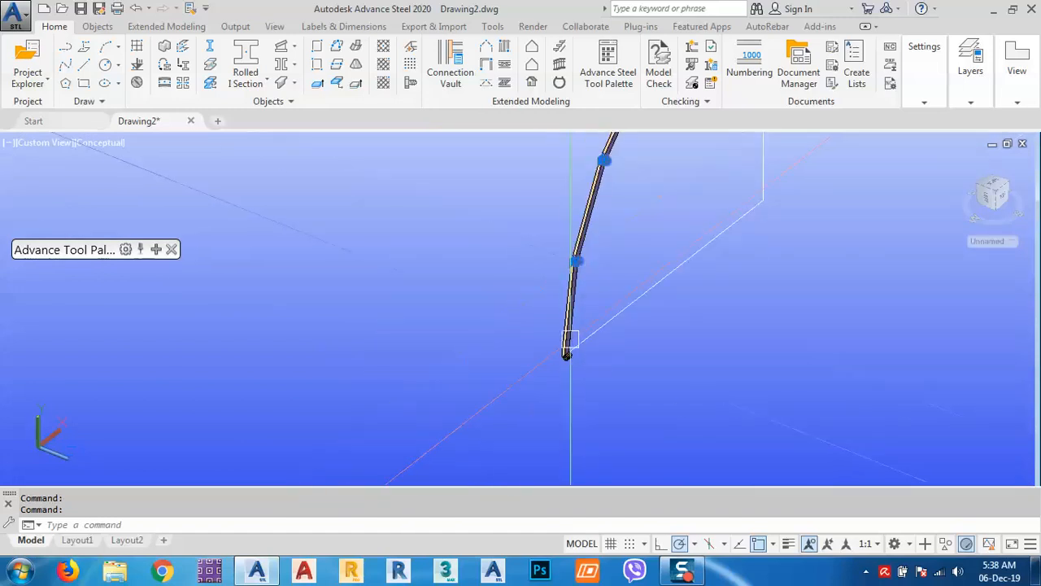
scroll(570, 383, up, 3)
right_click(420, 352)
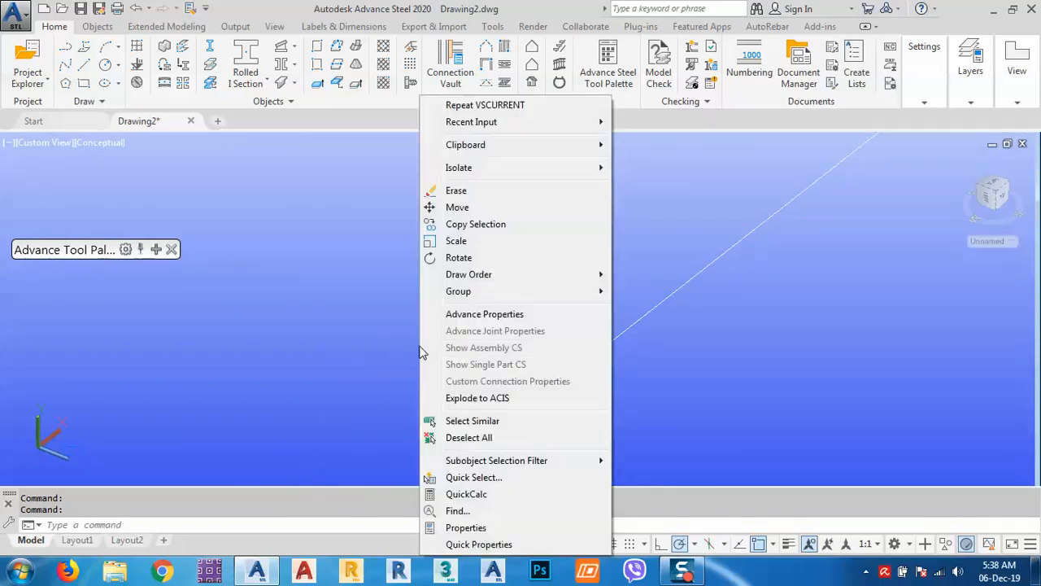
click(488, 317)
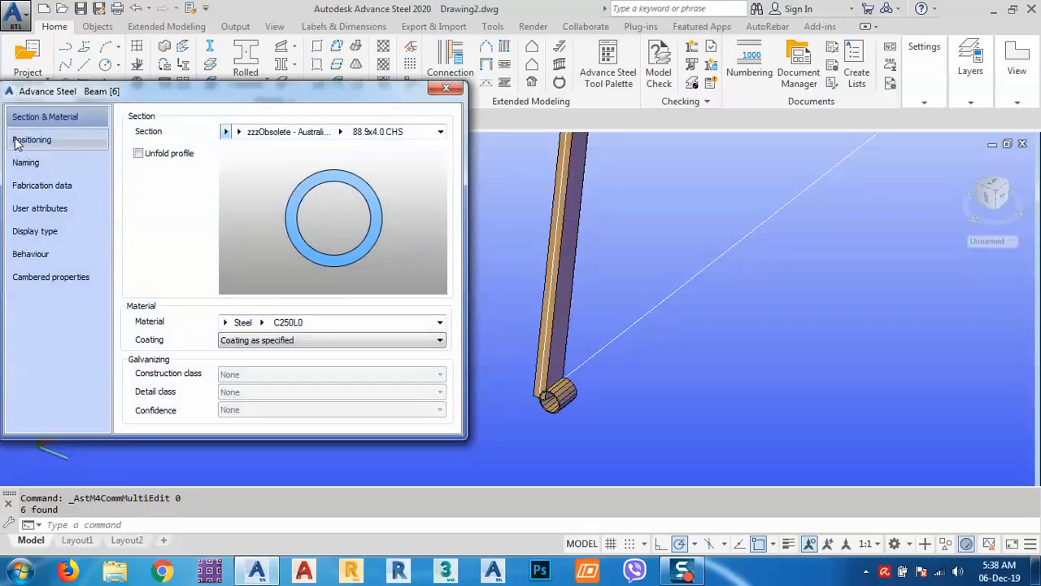
click(49, 139)
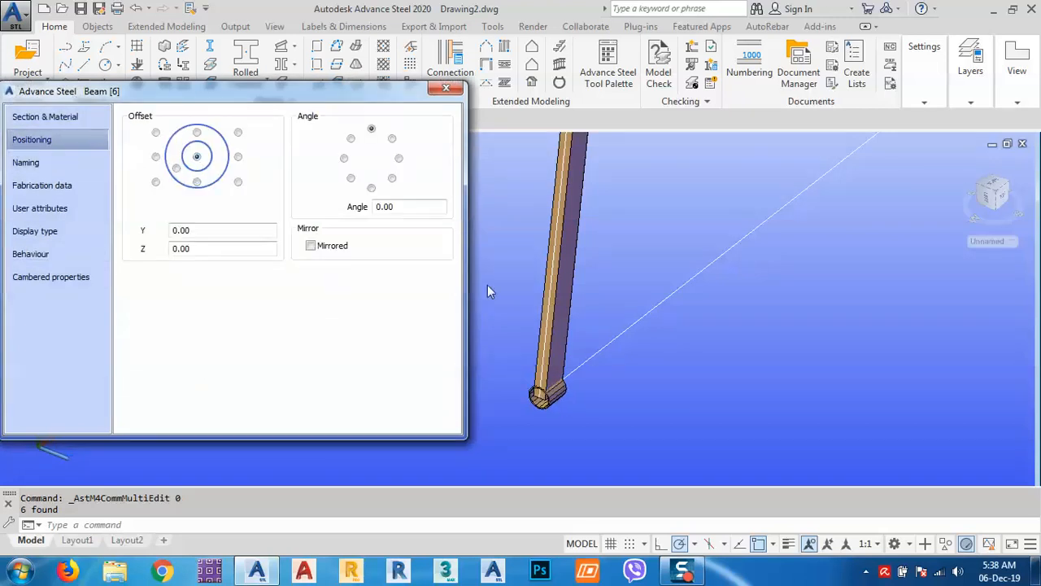
click(446, 93)
Examine the round tubes' placement along the whole arc and at its upper joints
scroll(459, 281, down, 6)
middle_drag(553, 295, 545, 411)
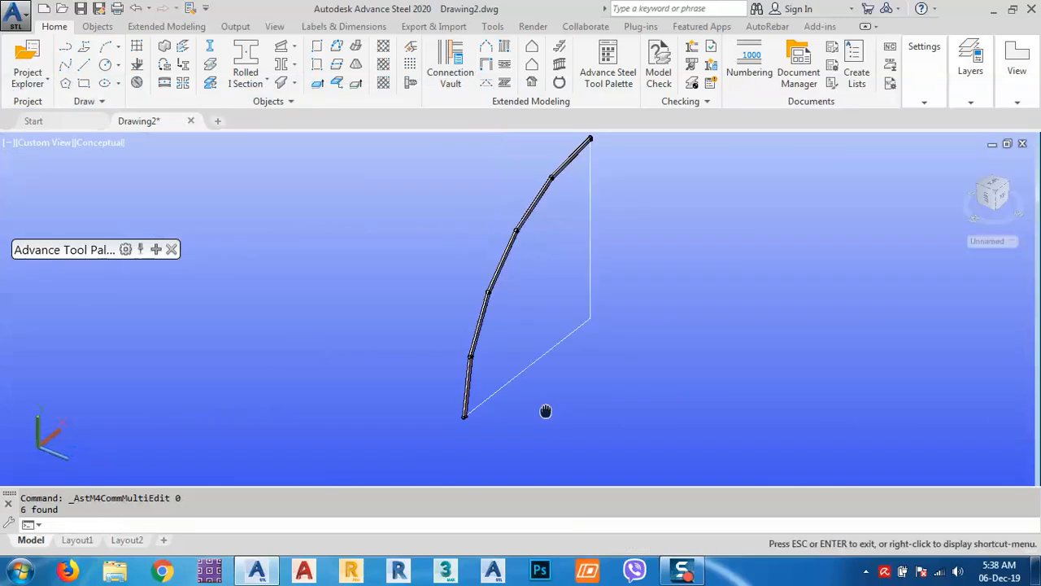
middle_drag(537, 266, 542, 302)
scroll(592, 196, up, 2)
scroll(592, 195, up, 2)
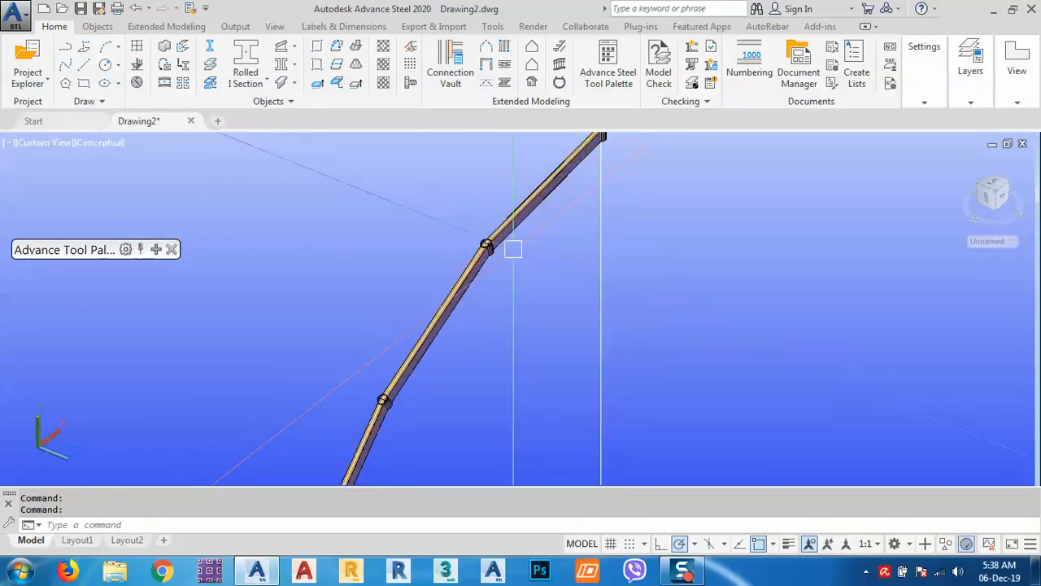
Set the gusset orientation of the single tube brace gusset and kidney hole connection to perpendicular main, then open its gusset parameters
middle_drag(533, 212, 551, 285)
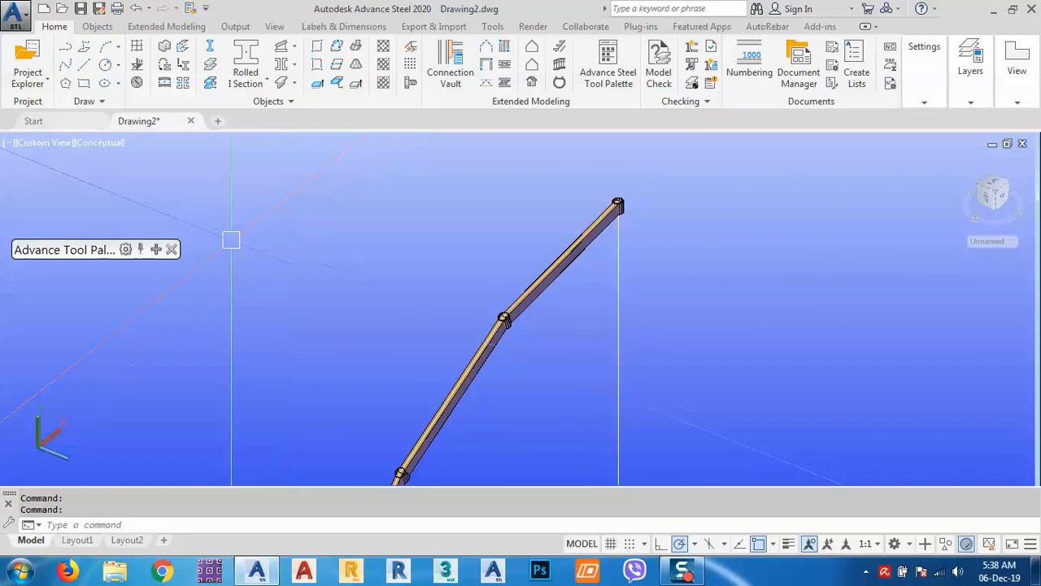
mouse_move(156, 250)
drag(110, 242, 134, 138)
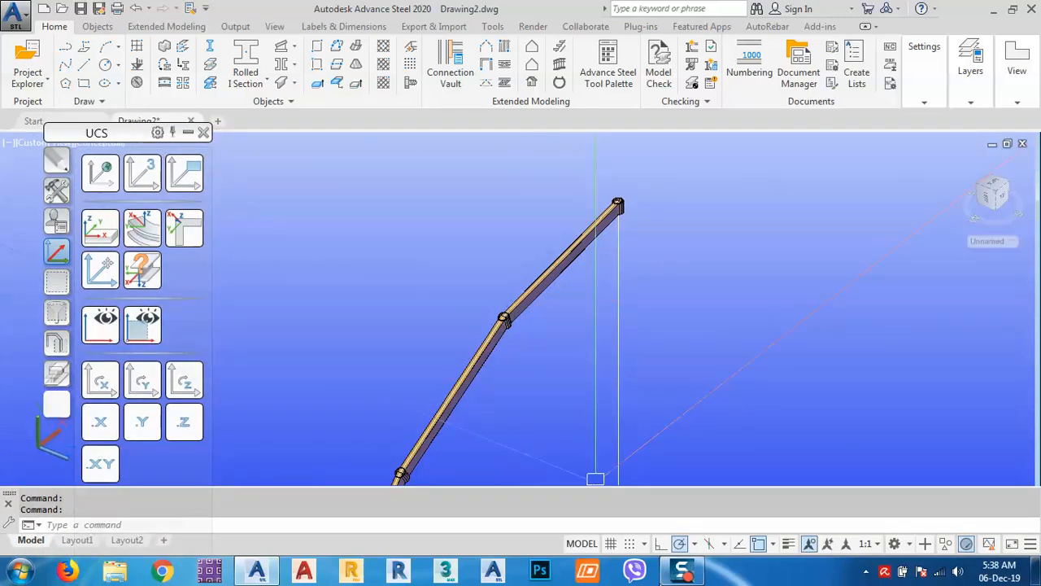
mouse_move(681, 574)
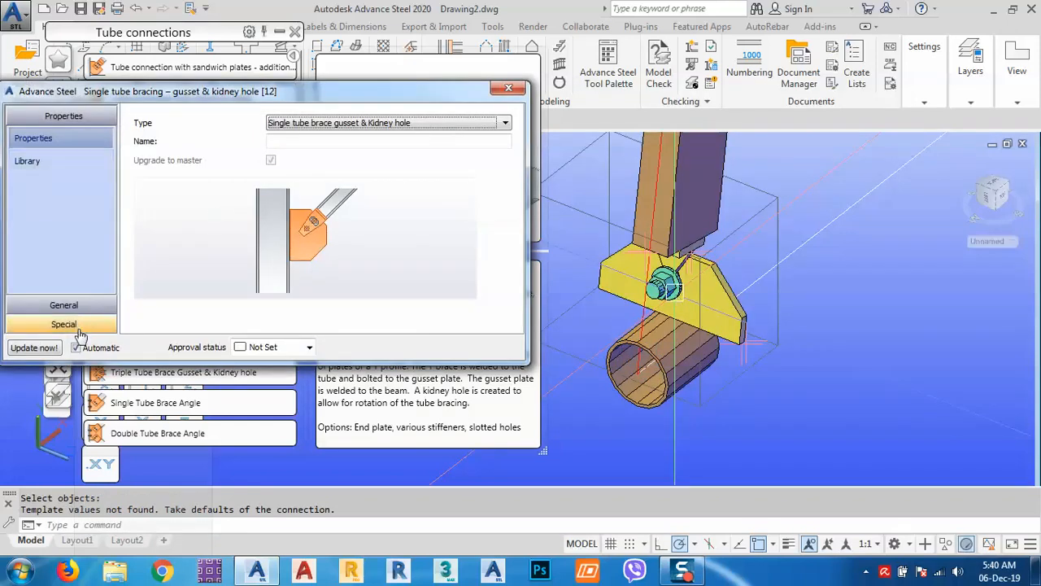
click(63, 305)
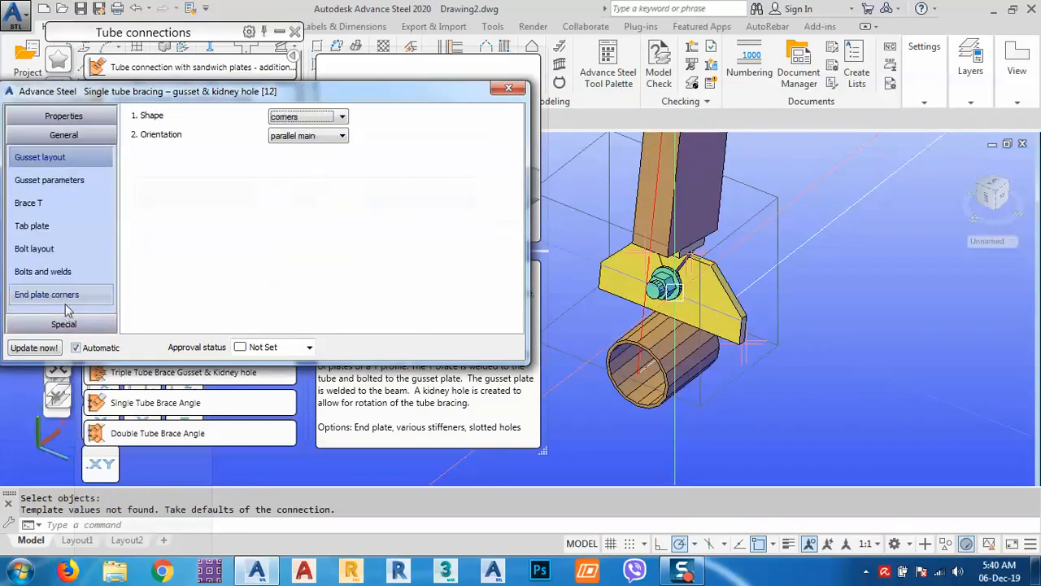
click(309, 136)
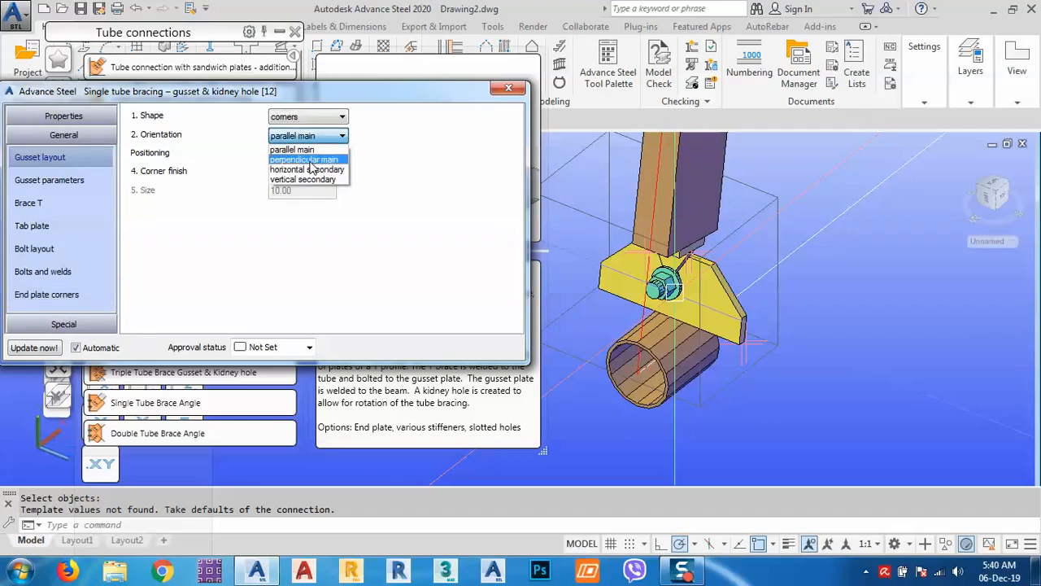
click(309, 159)
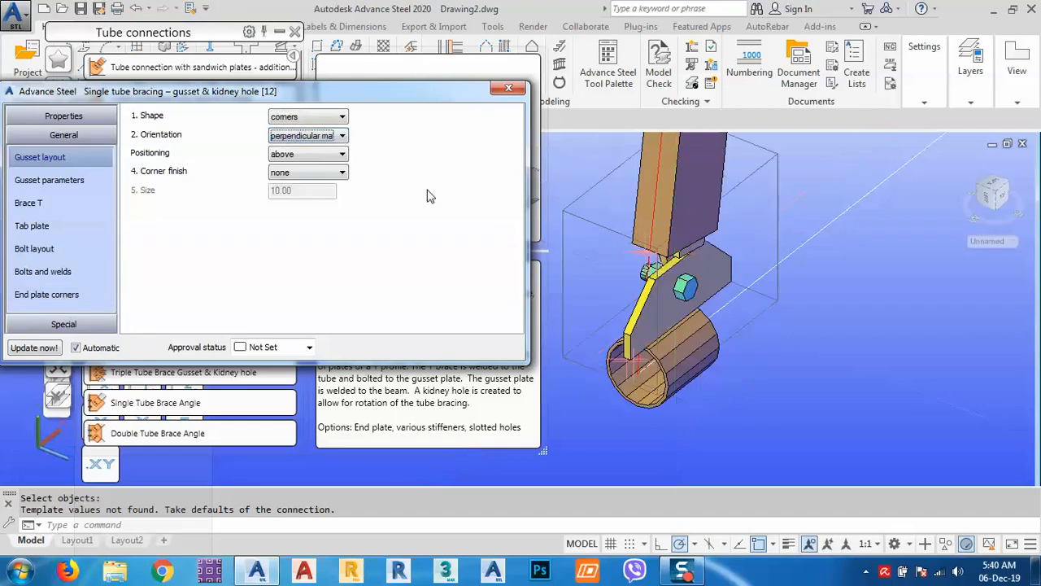
click(74, 179)
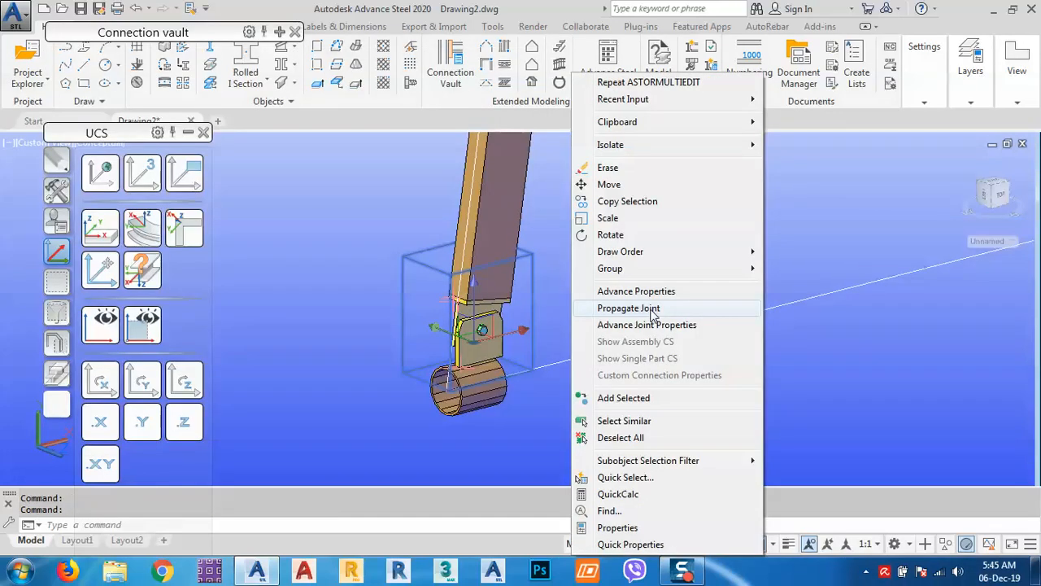
Propagate the gusset and kidney hole joint from the arc's lower end to the other beam-to-tube joints
click(650, 309)
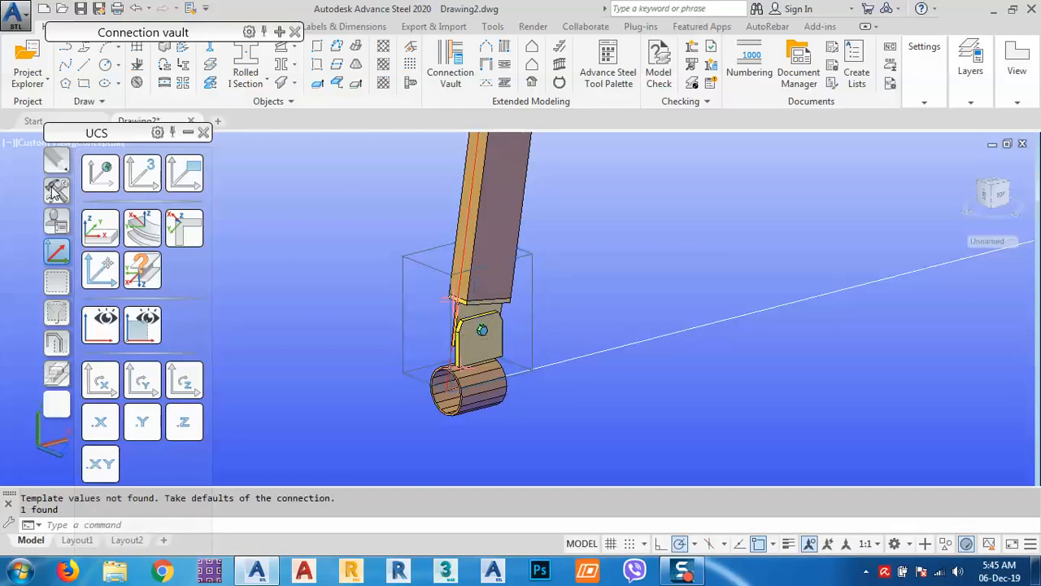
click(54, 189)
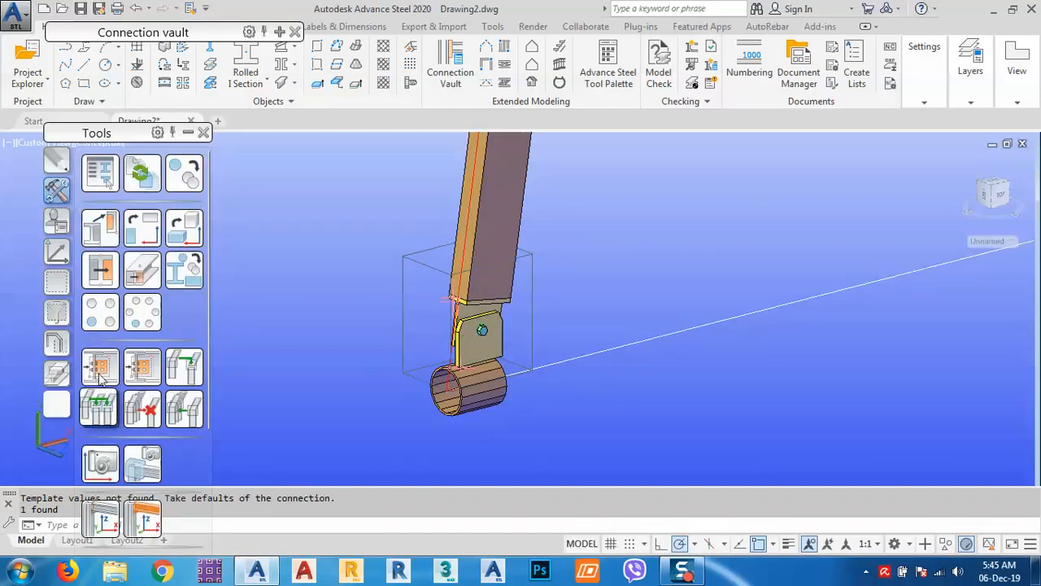
scroll(567, 353, down, 10)
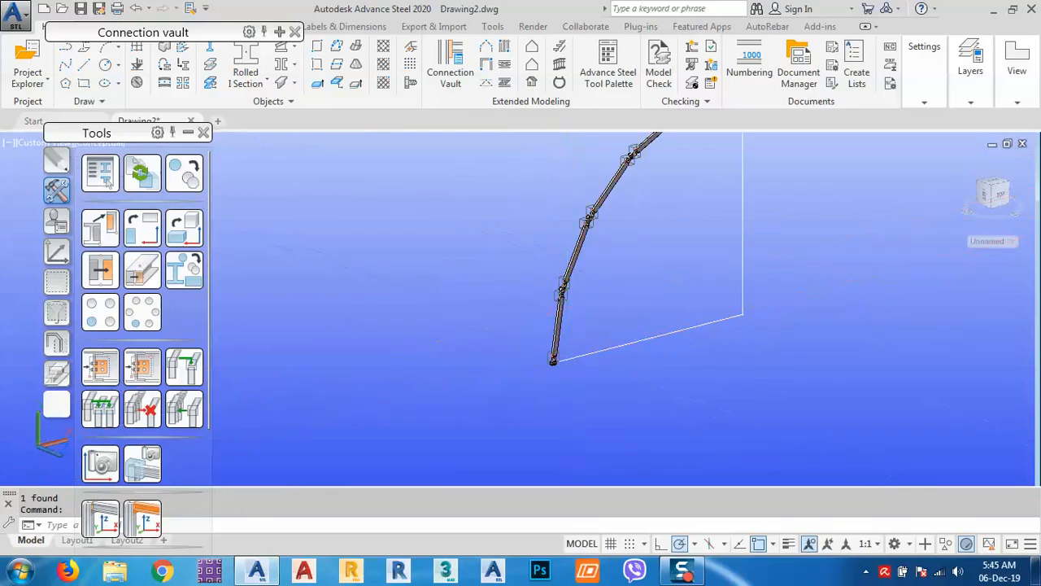
middle_drag(638, 241, 575, 363)
Delete the propagated gusset connection between the last beam and the round tube at the arc's top end
scroll(687, 201, up, 6)
scroll(687, 201, up, 4)
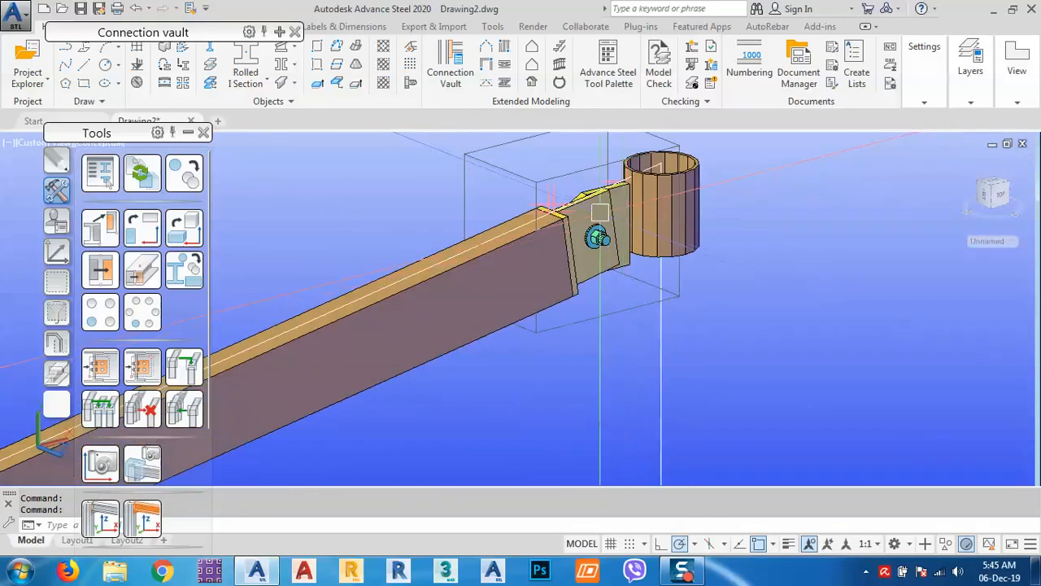
scroll(602, 206, up, 2)
click(602, 206)
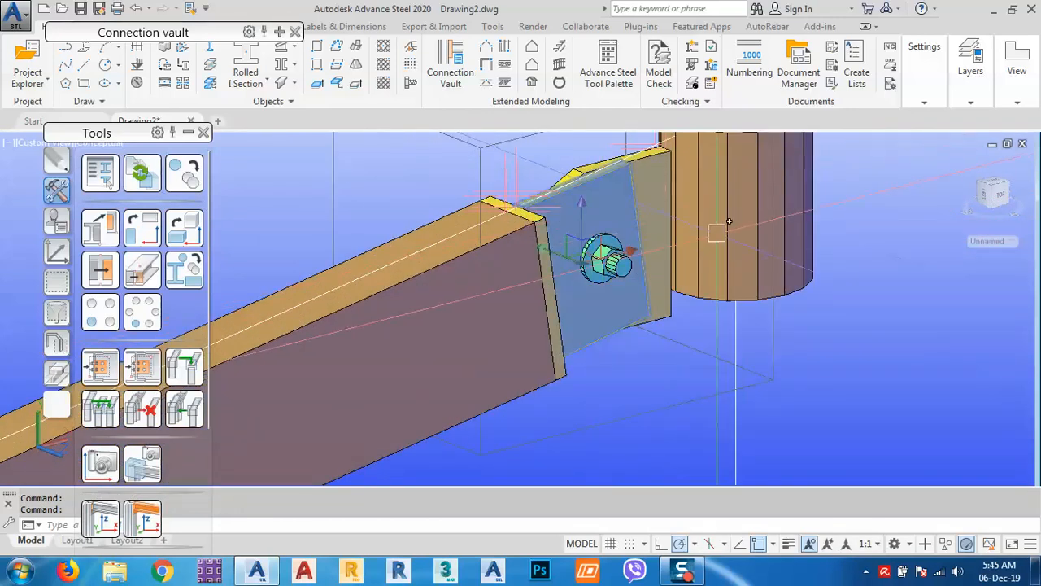
scroll(718, 243, down, 3)
scroll(732, 232, down, 3)
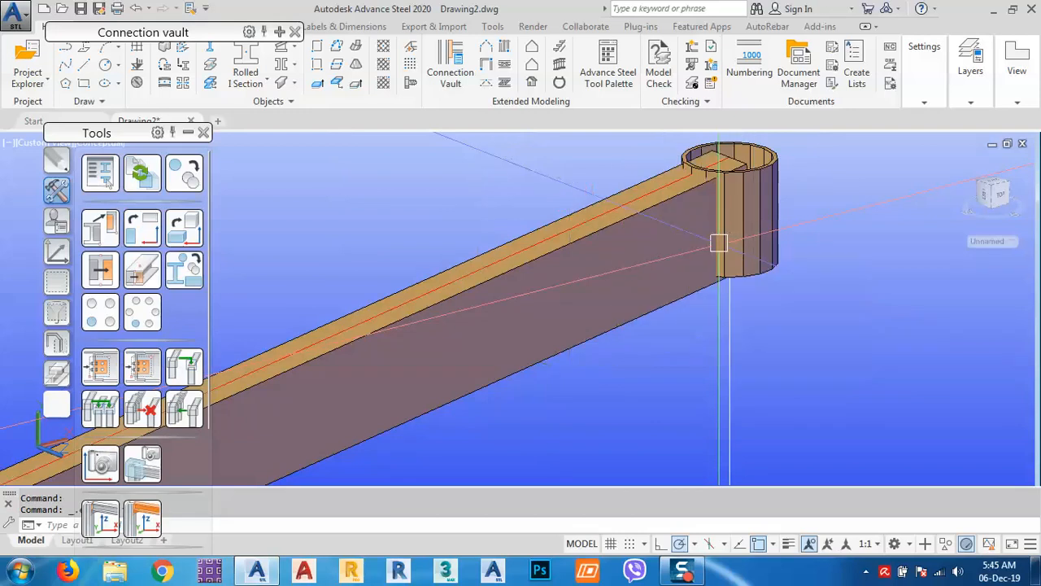
scroll(713, 216, down, 5)
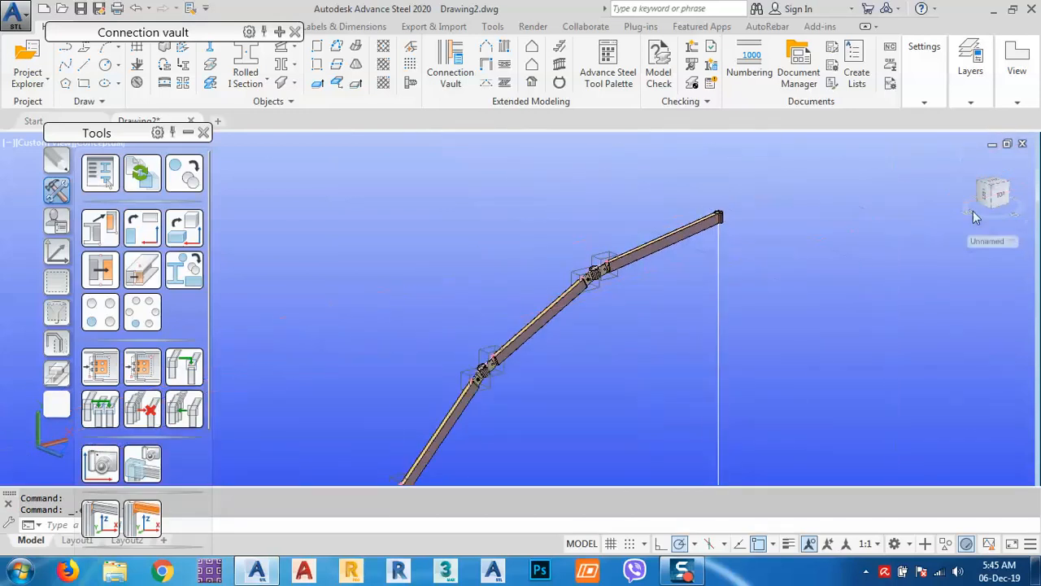
Reset the UCS to World and show the model in the top view
click(57, 254)
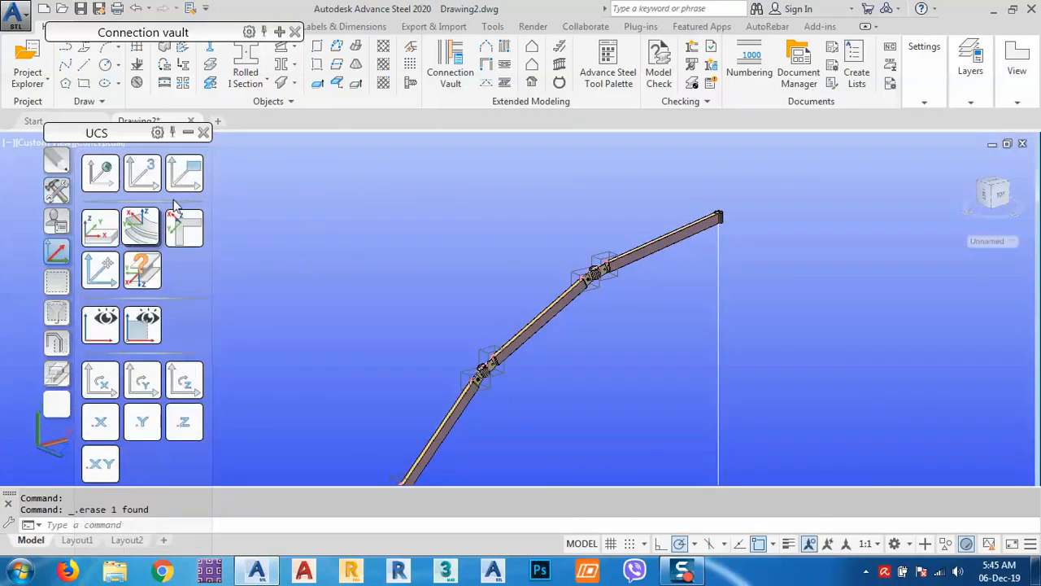
click(94, 173)
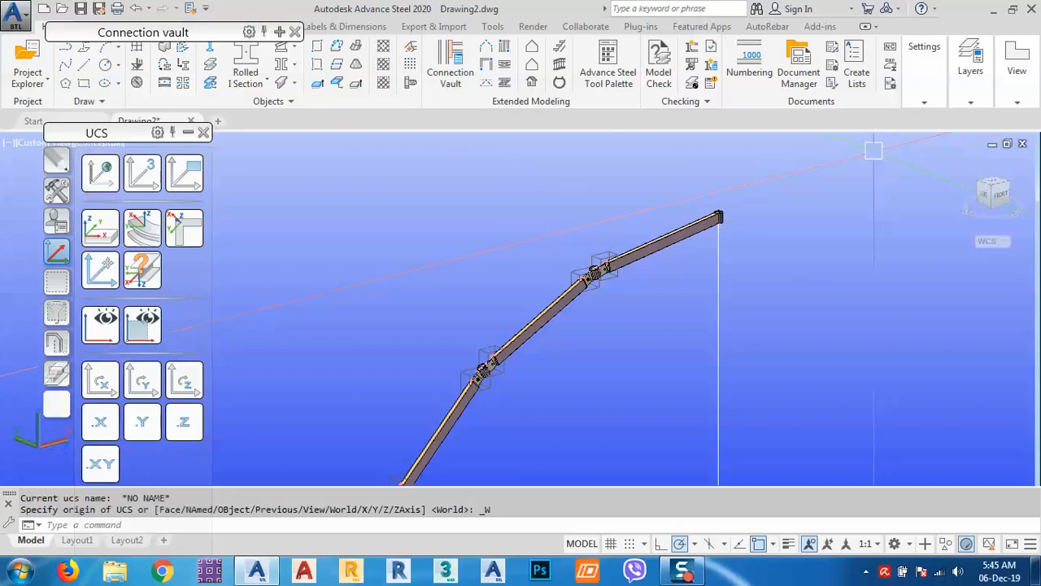
click(1001, 189)
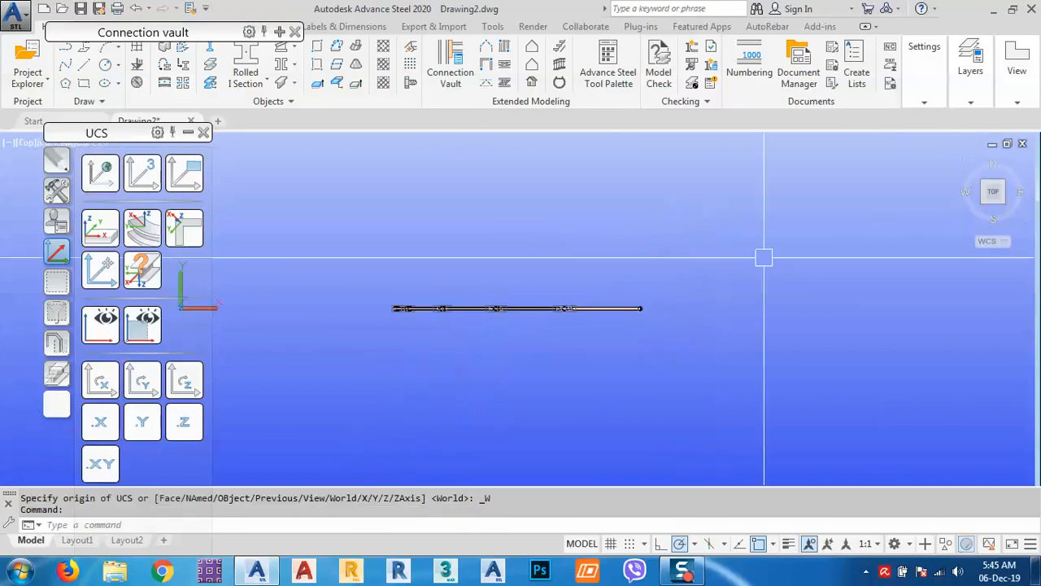
Select the entire arc with its connections, leaving out the round tube at its top end
click(343, 256)
click(744, 365)
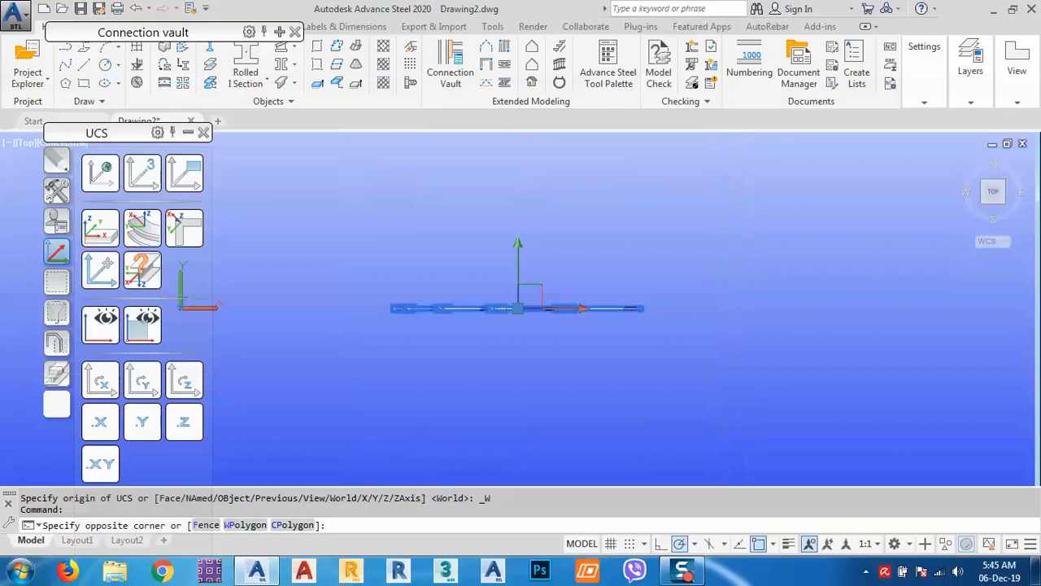
scroll(613, 302, up, 5)
scroll(614, 303, up, 5)
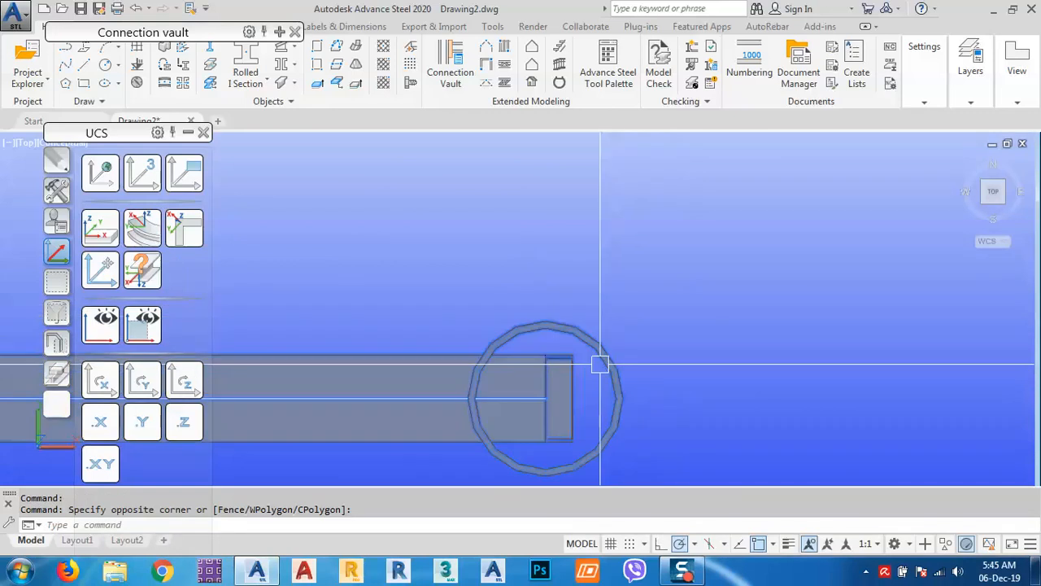
click(651, 337)
click(614, 372)
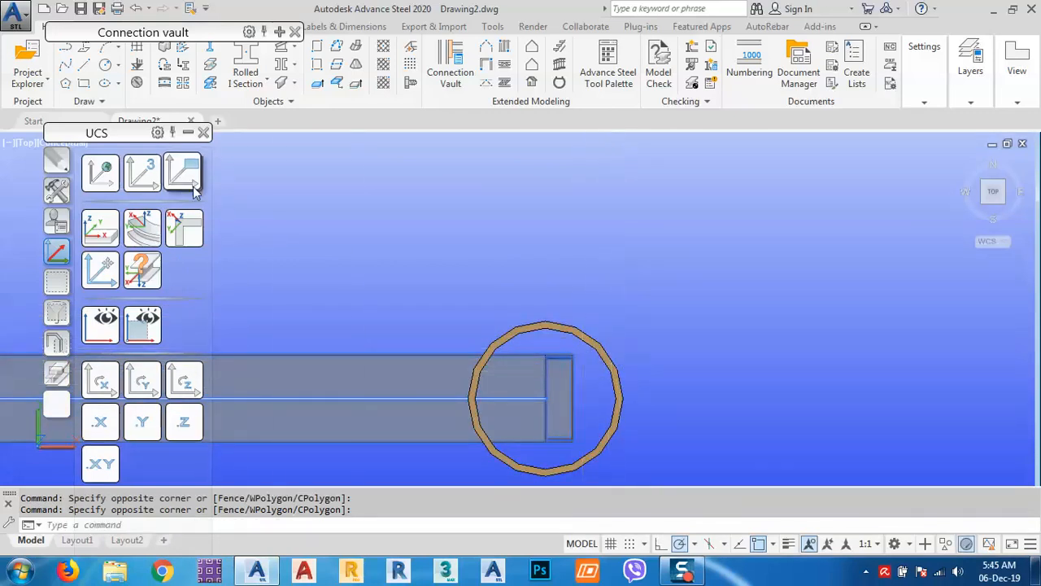
Start a polar array of the selected elements, centered on the midpoint of the round tube at the arc's top end
click(57, 191)
click(184, 173)
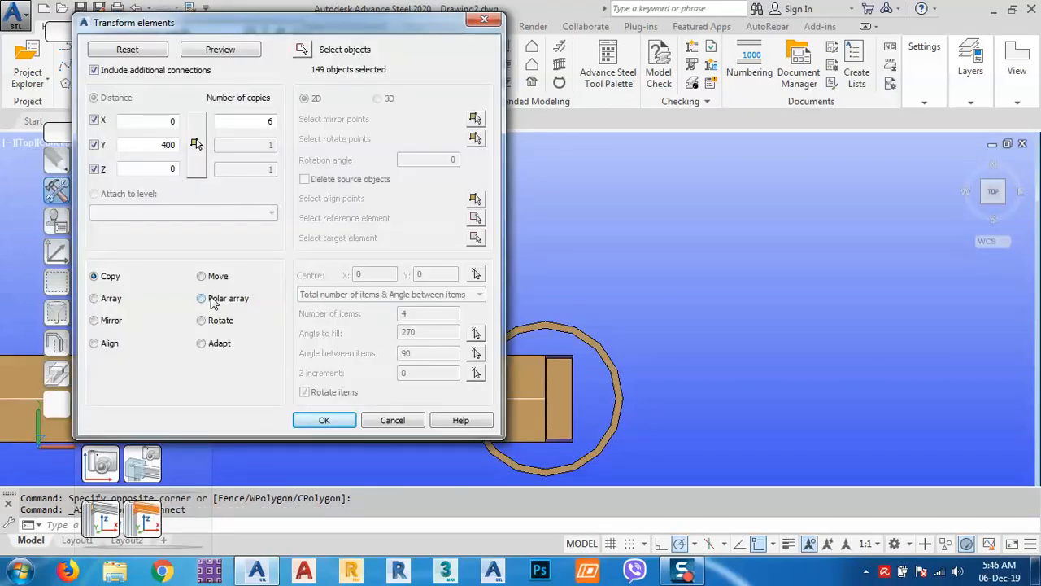
click(214, 300)
click(473, 274)
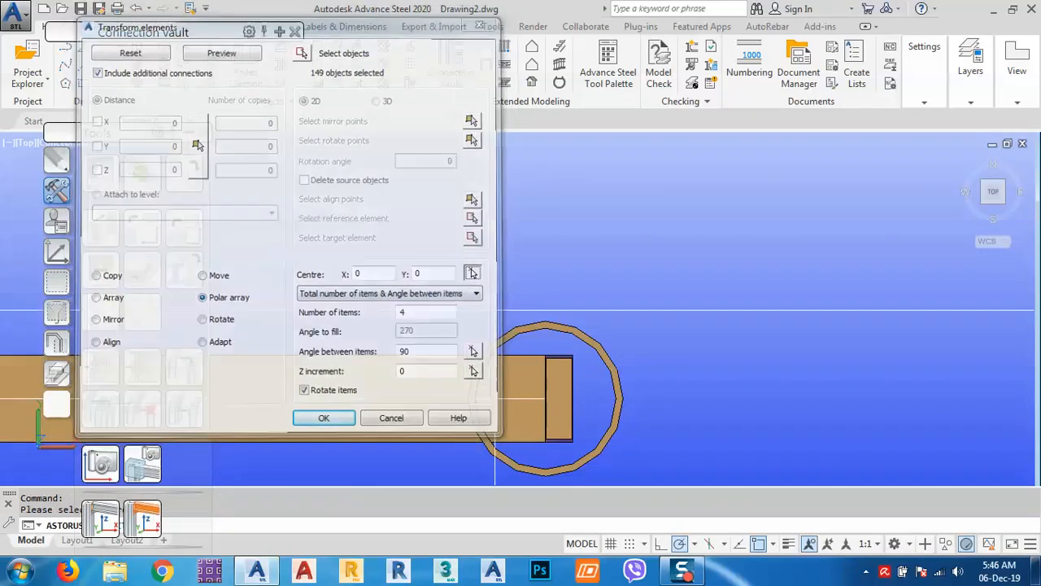
click(545, 398)
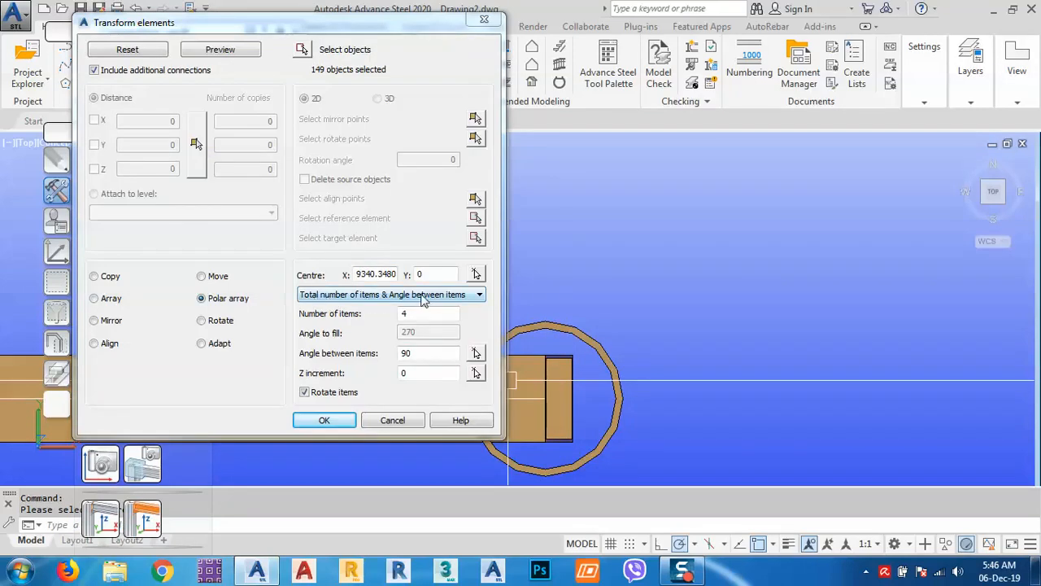
Define the polar array by total number of items and angle to fill, with 10 items over 360 degrees, and preview it in 3D
click(413, 297)
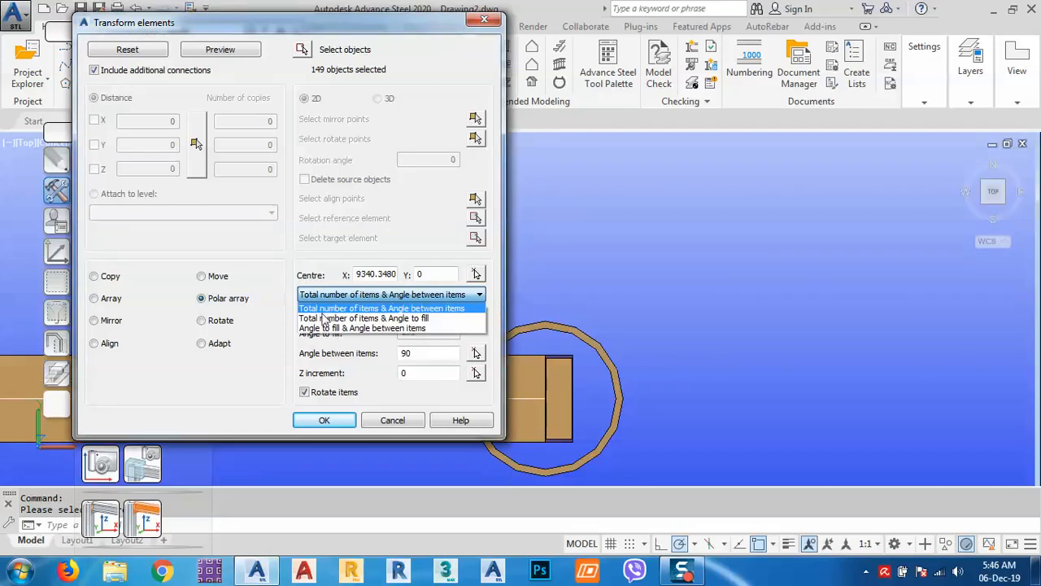
click(401, 318)
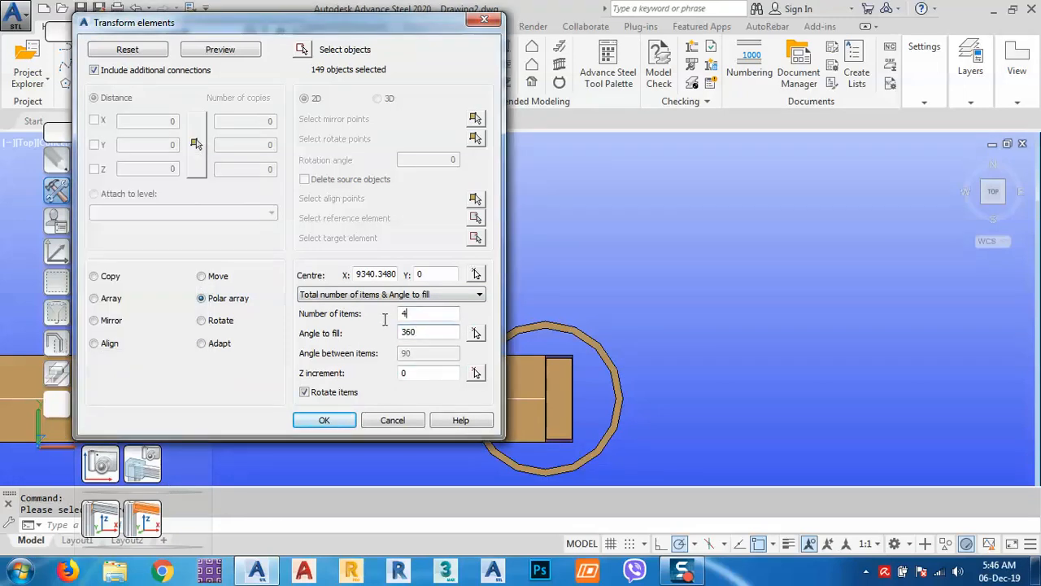
drag(385, 320, 347, 334)
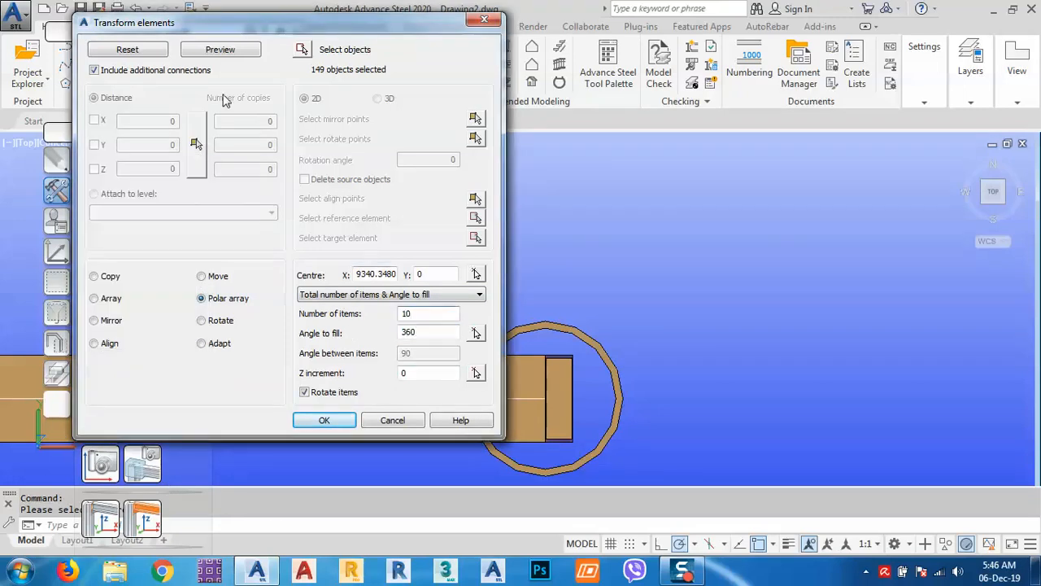
click(221, 50)
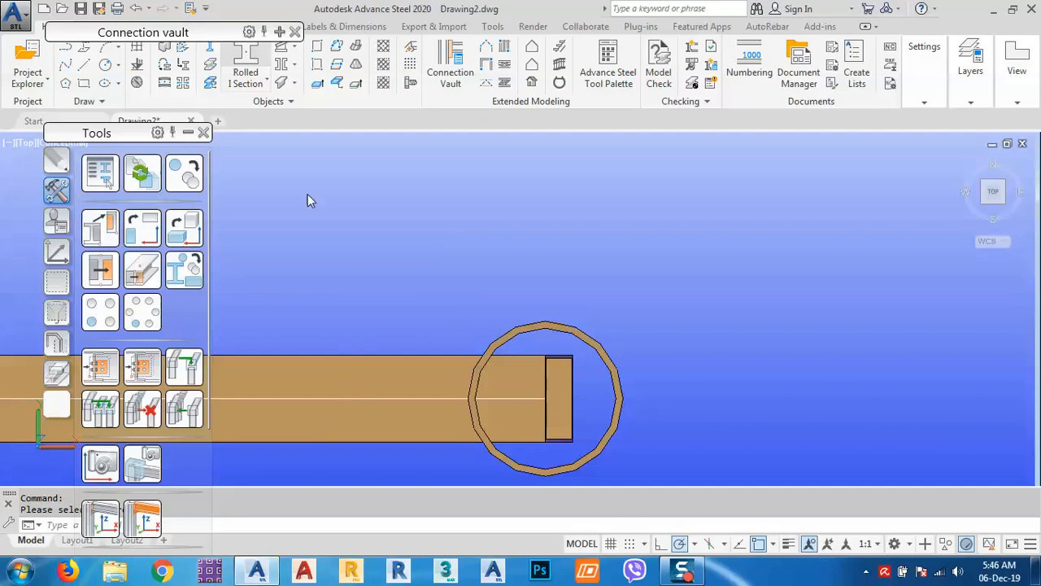
click(509, 334)
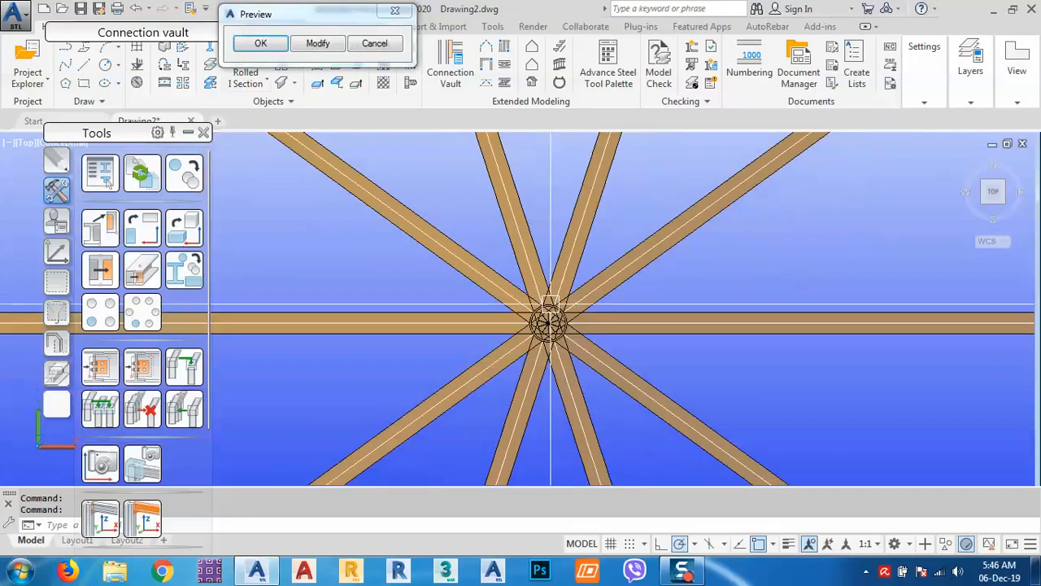
scroll(550, 309, down, 5)
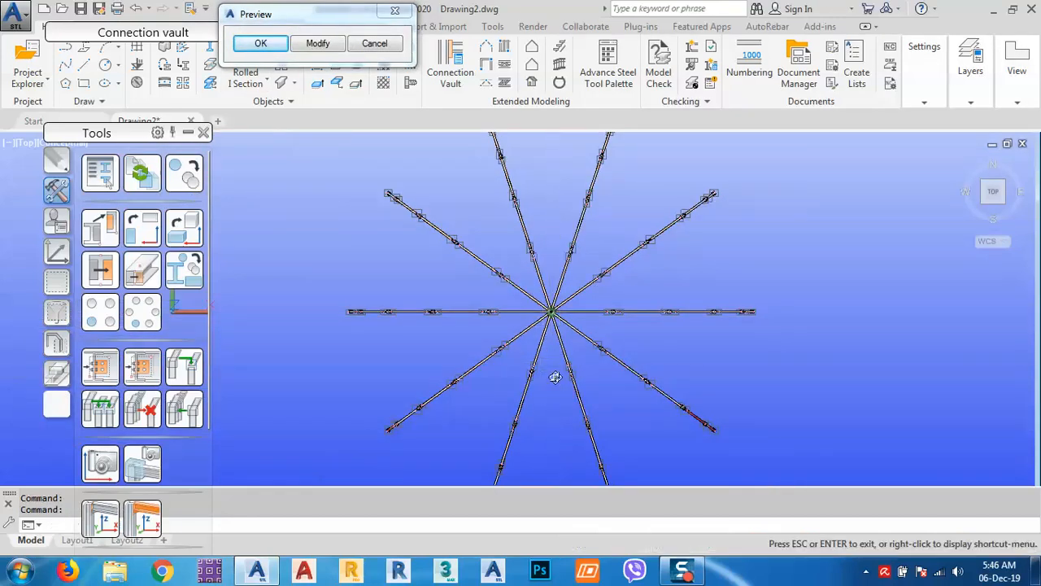
shift+middle_drag(555, 376, 608, 322)
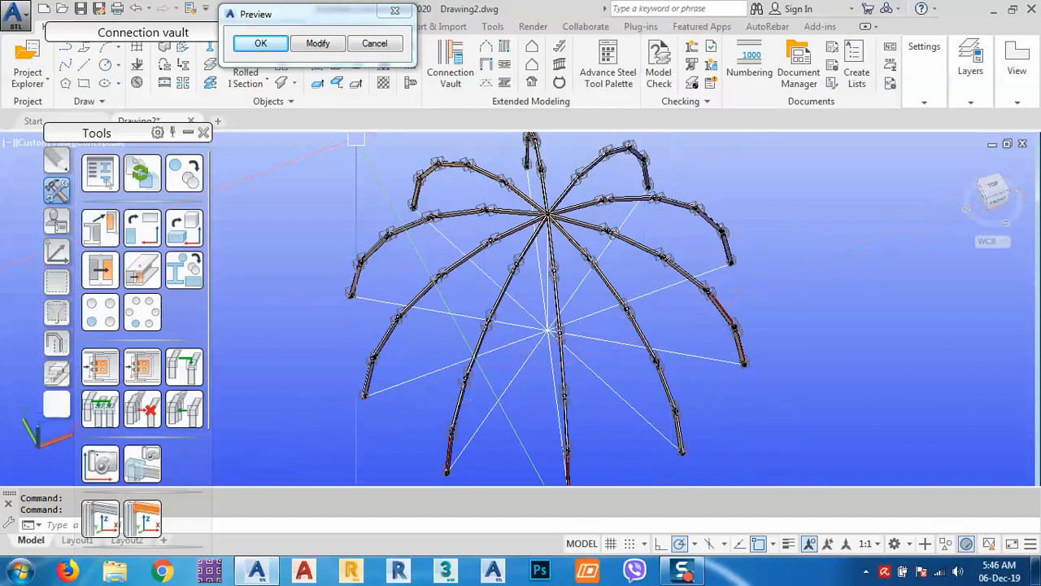
Modify the polar array to 12 items and preview the dome in 3D
click(318, 45)
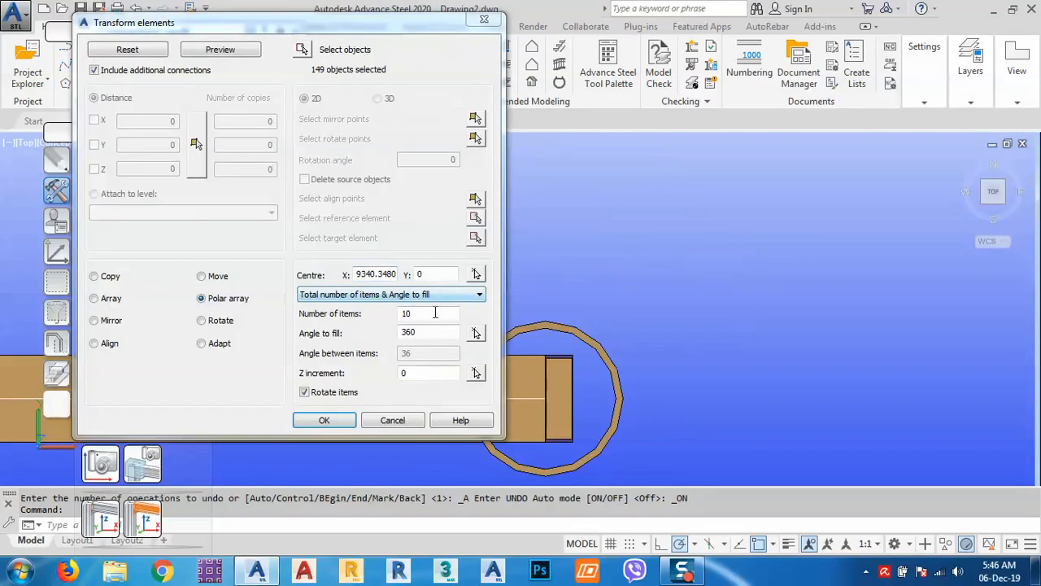
click(430, 314)
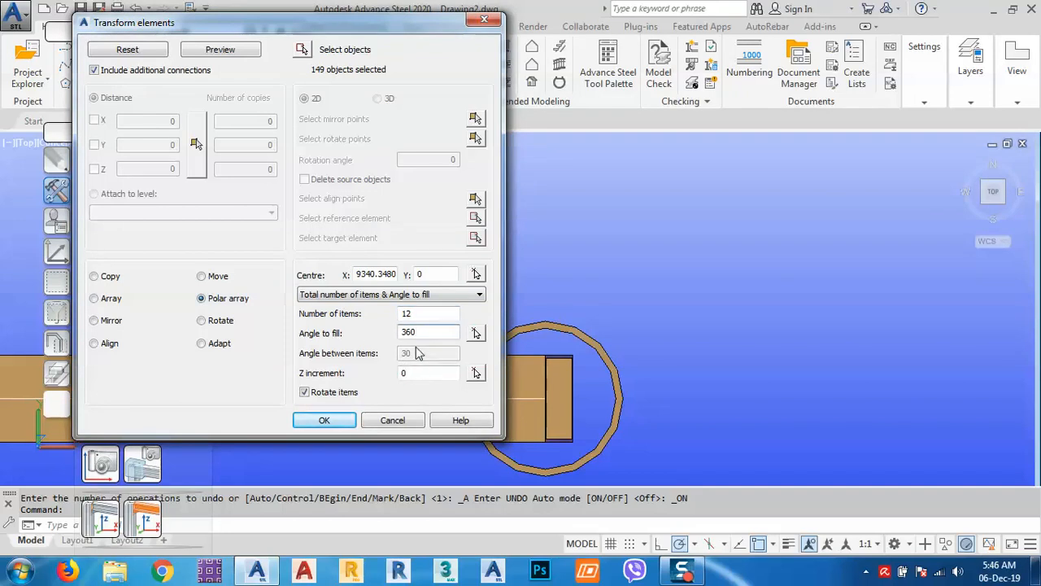
click(224, 51)
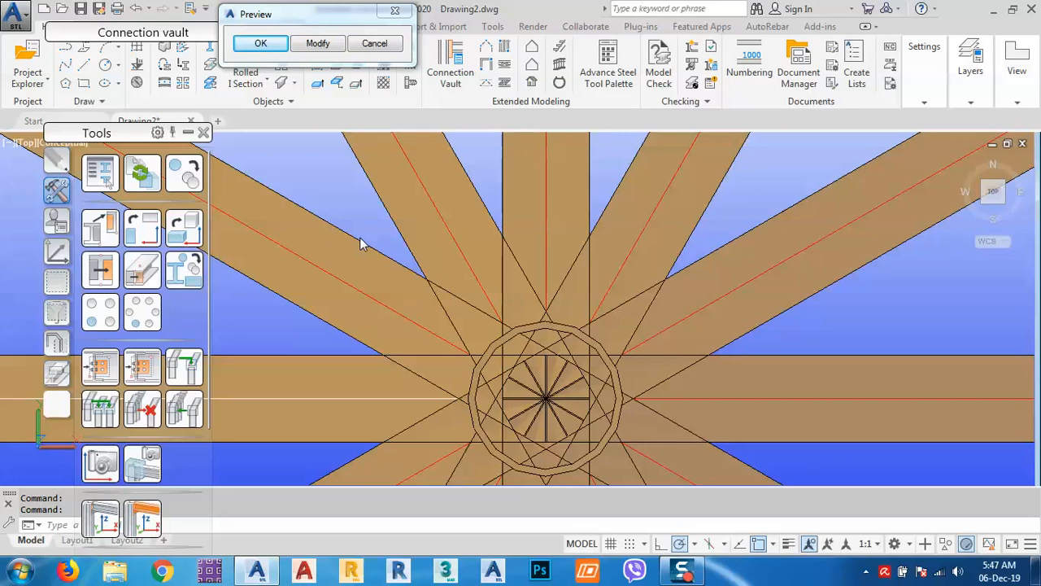
scroll(437, 239, down, 5)
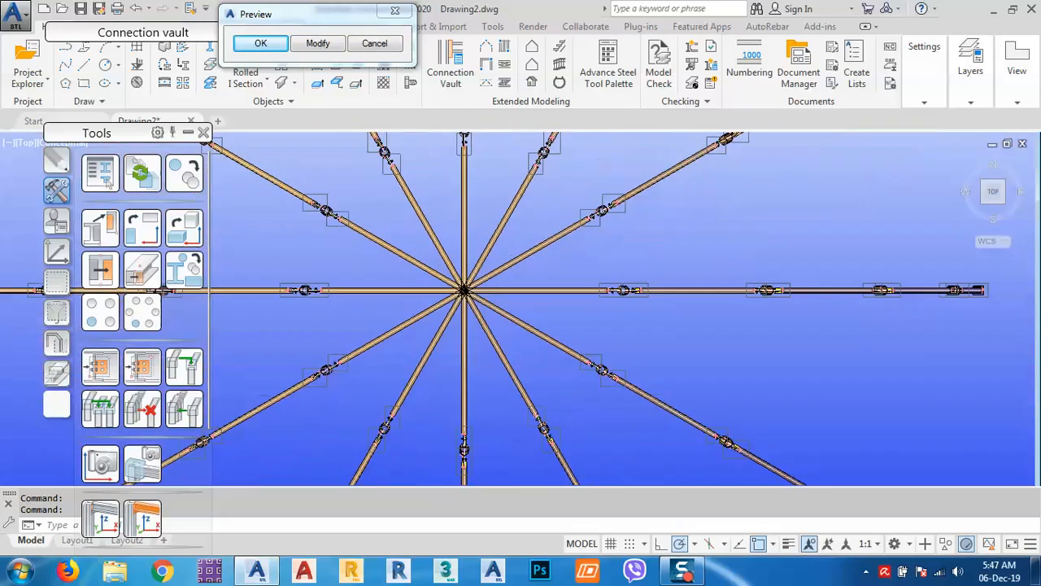
scroll(465, 291, down, 2)
shift+middle_drag(497, 355, 497, 257)
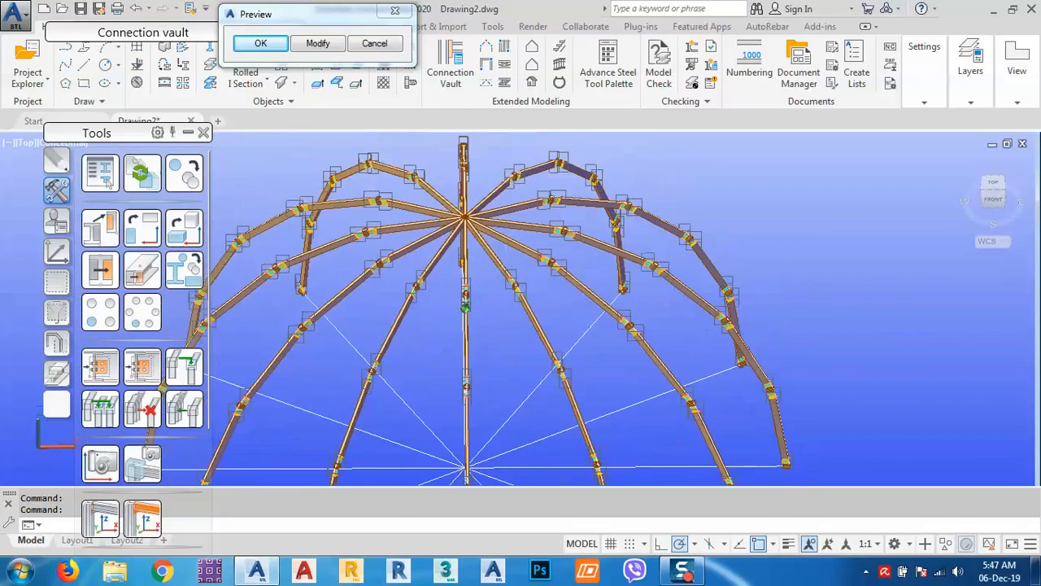
Examine the previewed 12-rib dome as a whole and one of its tube connections up close
middle_drag(499, 338, 532, 269)
scroll(534, 326, down, 4)
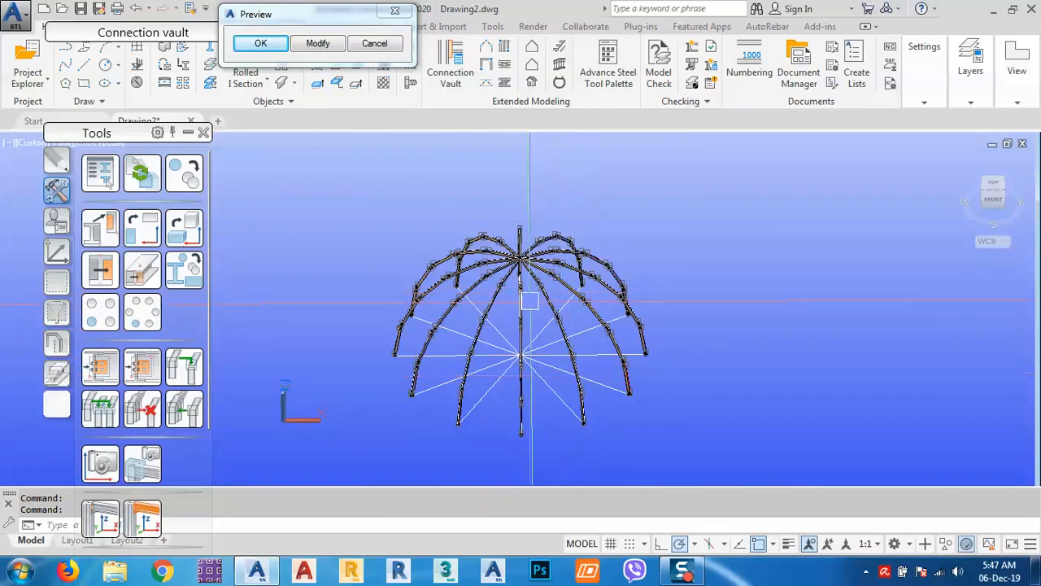
mouse_move(528, 305)
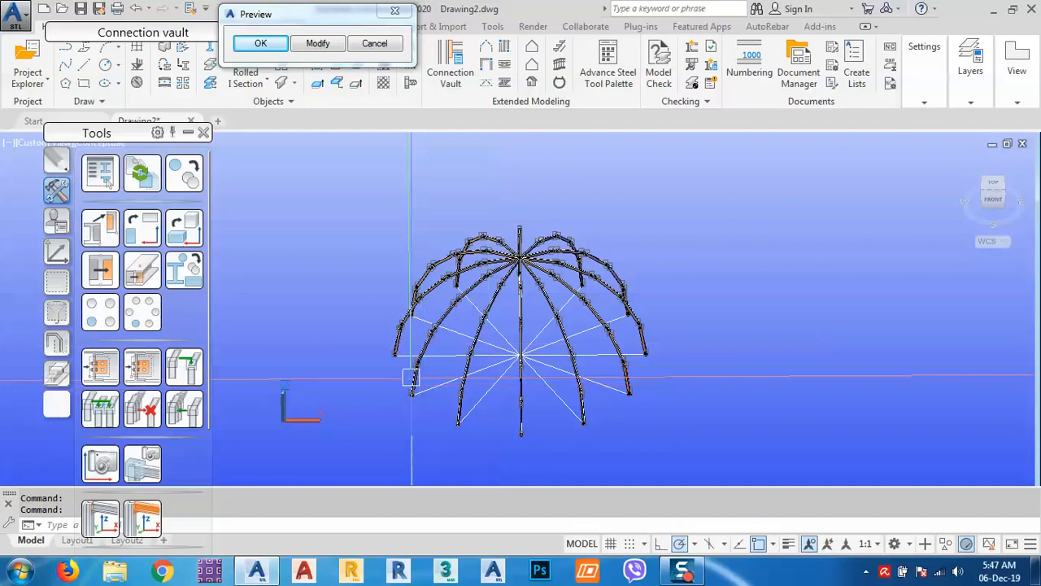
scroll(420, 373, up, 4)
scroll(427, 350, up, 6)
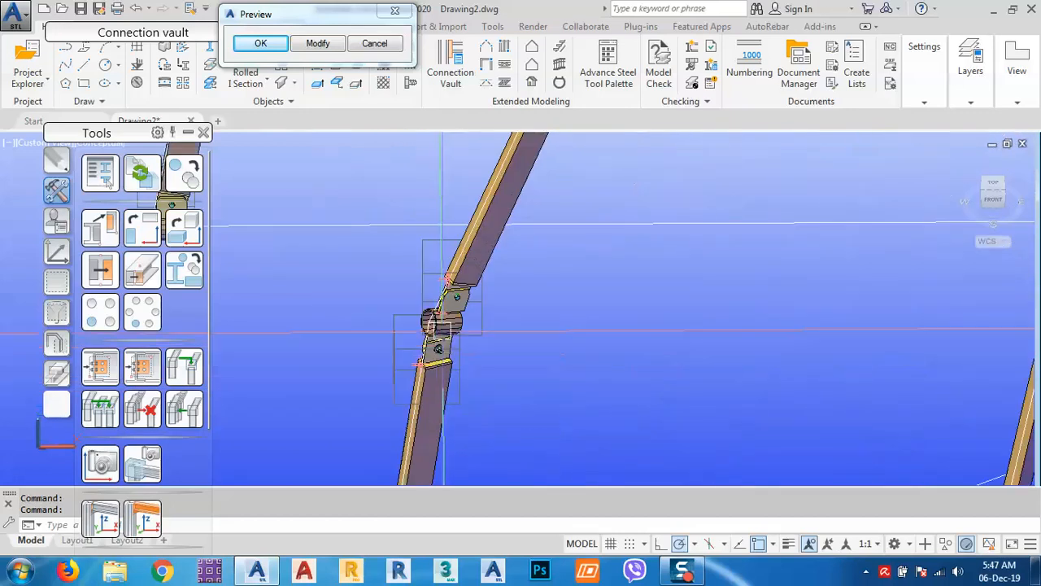
scroll(435, 325, down, 3)
scroll(572, 419, down, 8)
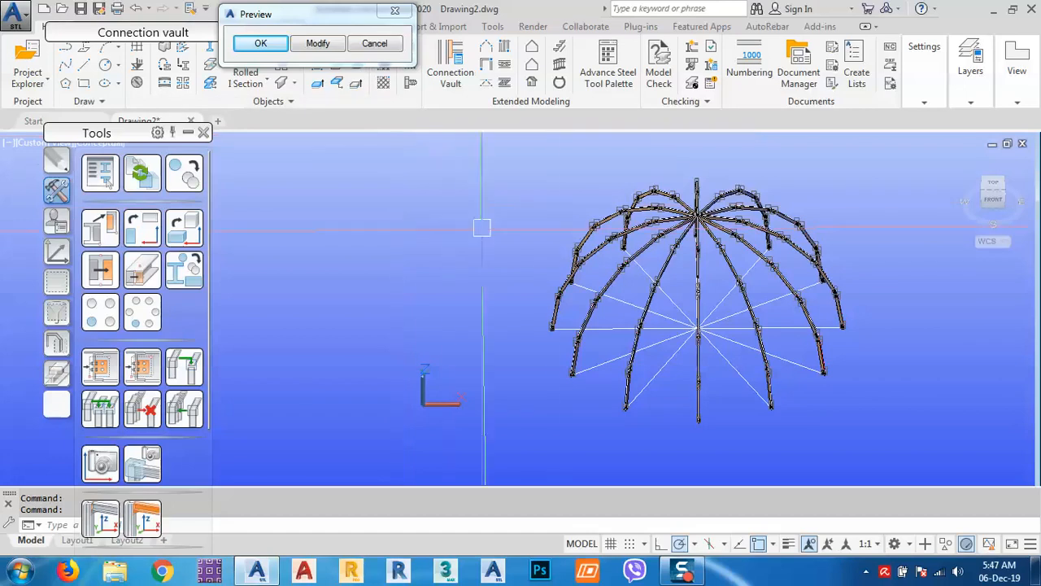
Modify the polar array to 2 items with a 30-degree angle to fill, preview it in 3D and accept it
click(318, 44)
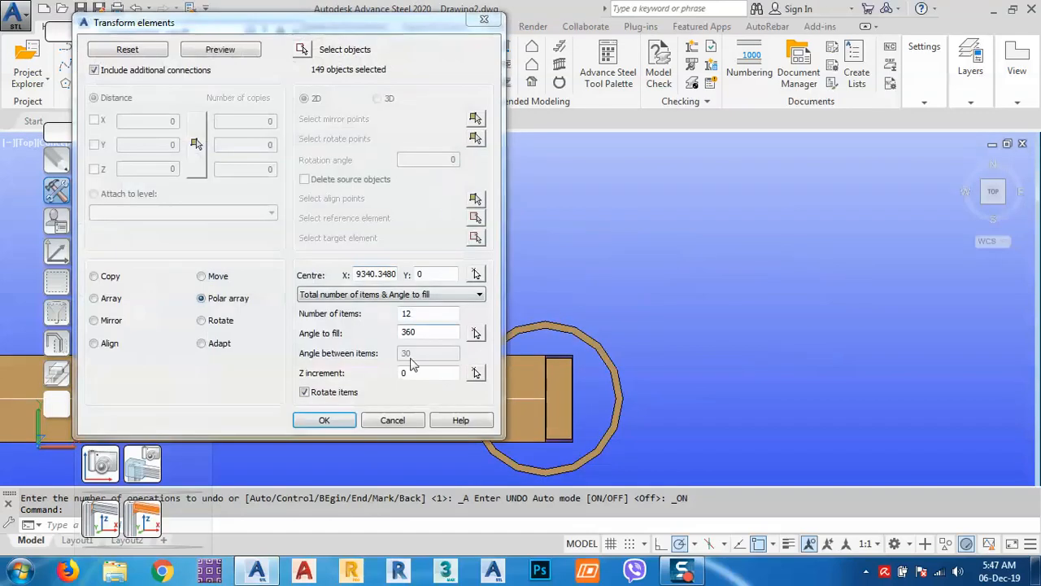
click(418, 315)
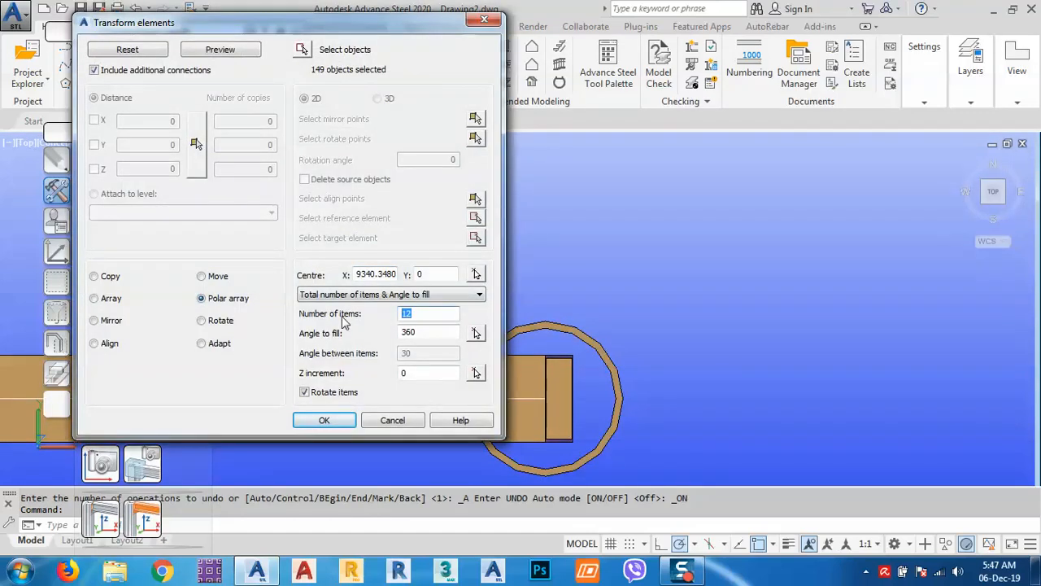
text(2)
drag(394, 327, 300, 329)
text(30)
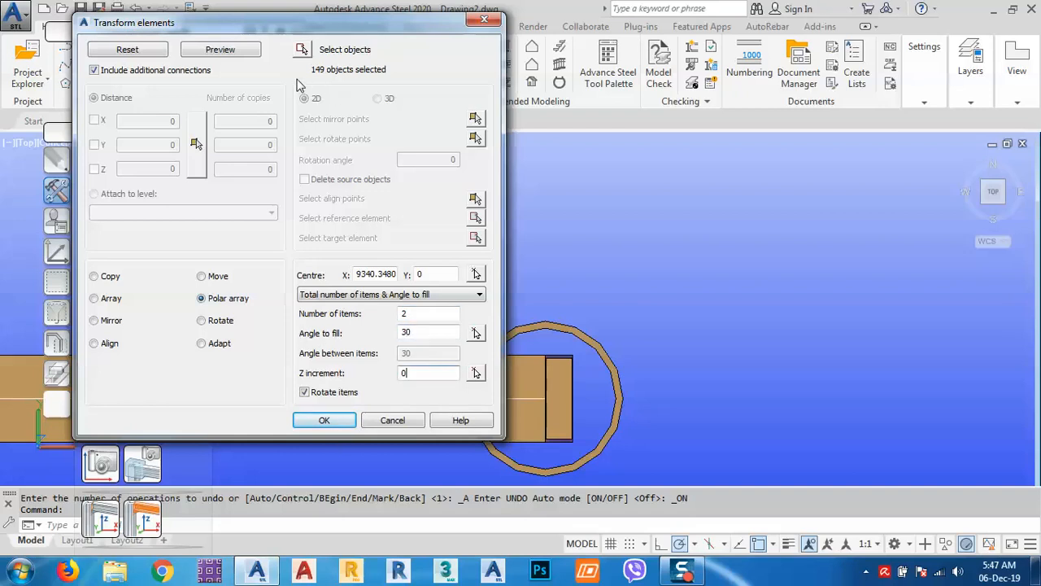
click(220, 50)
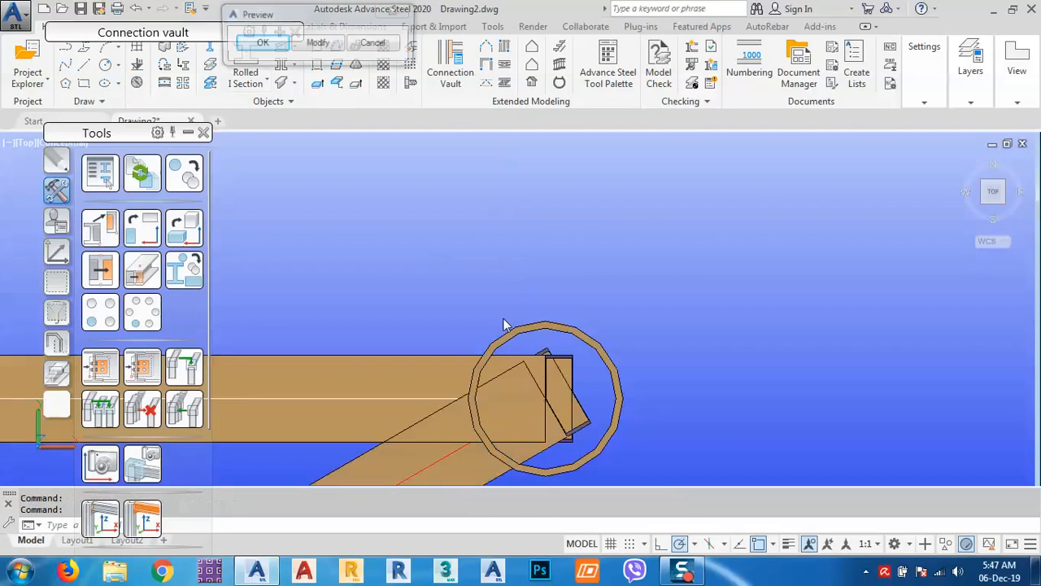
scroll(516, 288, down, 6)
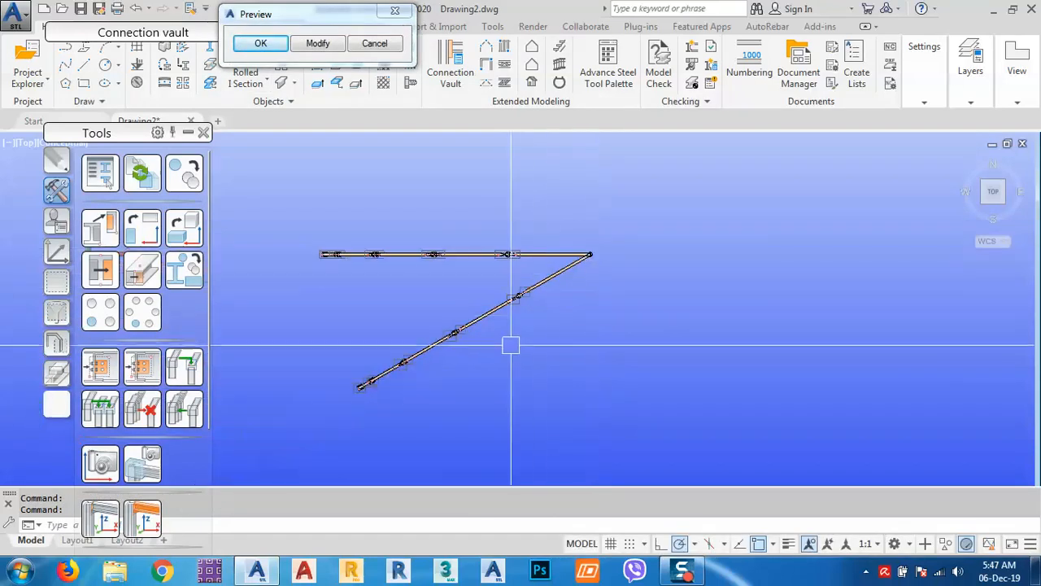
shift+middle_drag(511, 346, 546, 337)
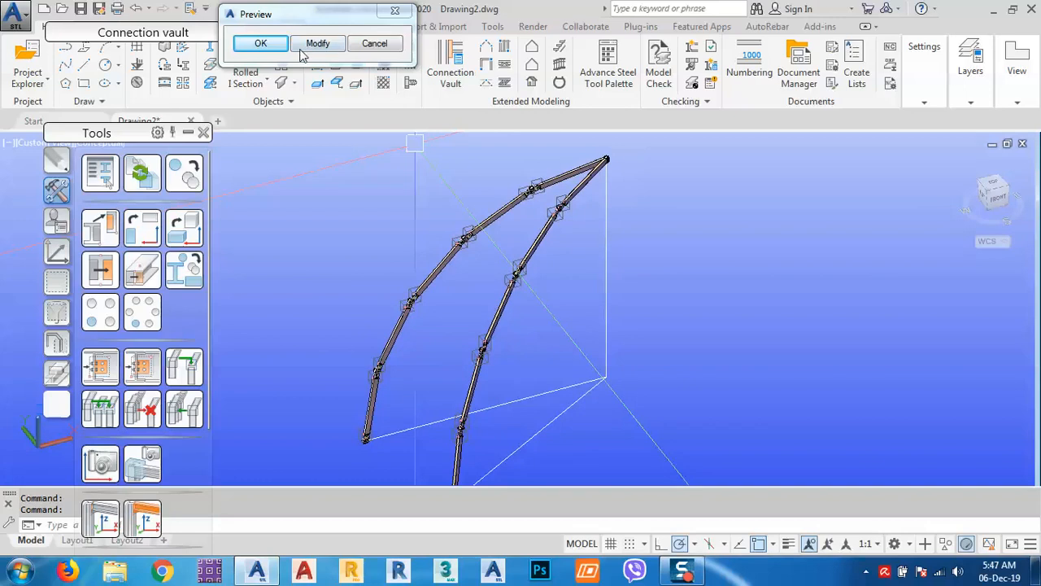
click(260, 44)
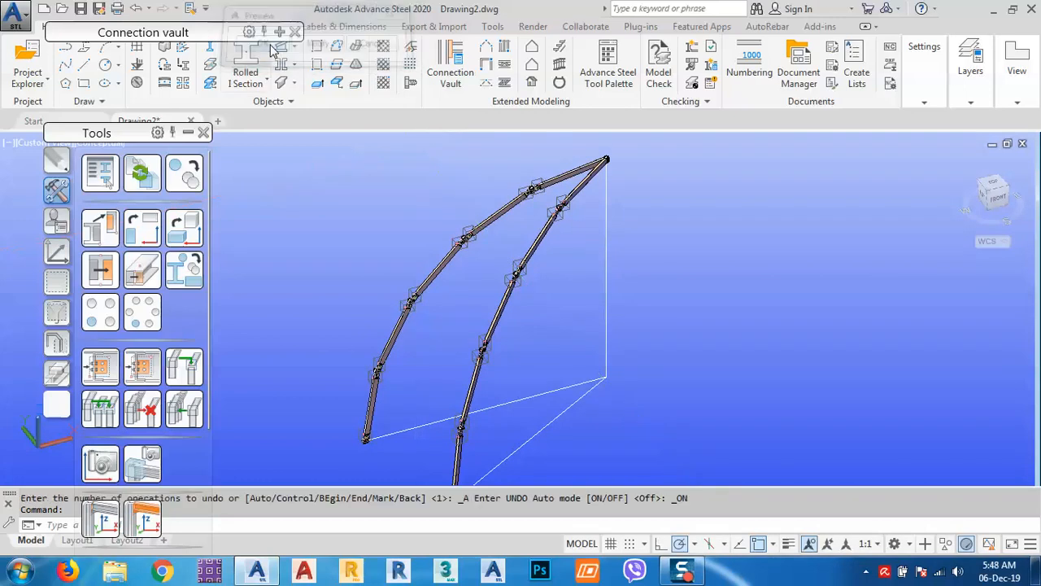
Connect the two ribs with straight rectangular hollow section beams at their bases and at the first joint above
middle_drag(380, 281, 495, 294)
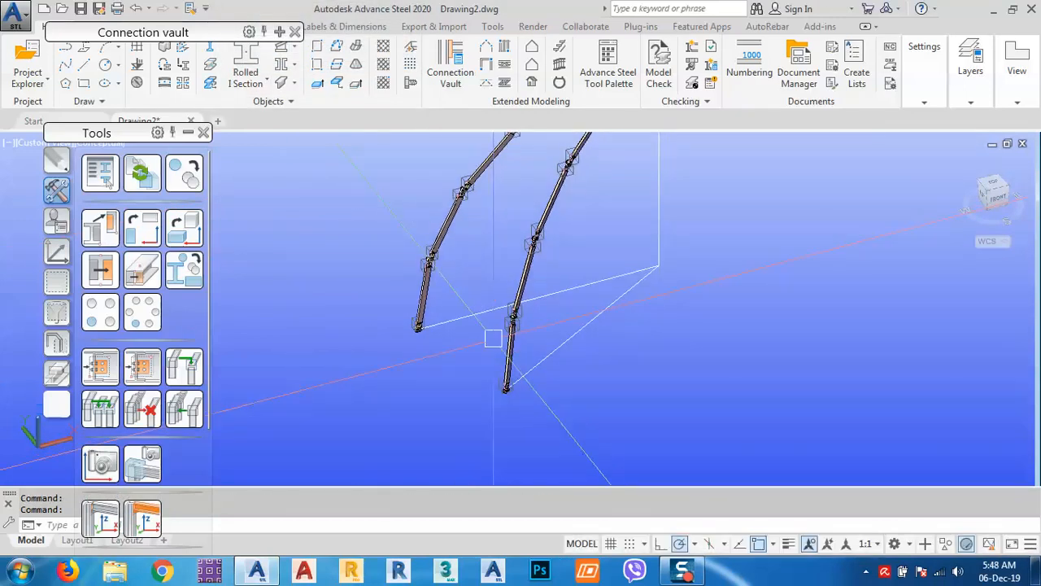
middle_drag(492, 329, 485, 353)
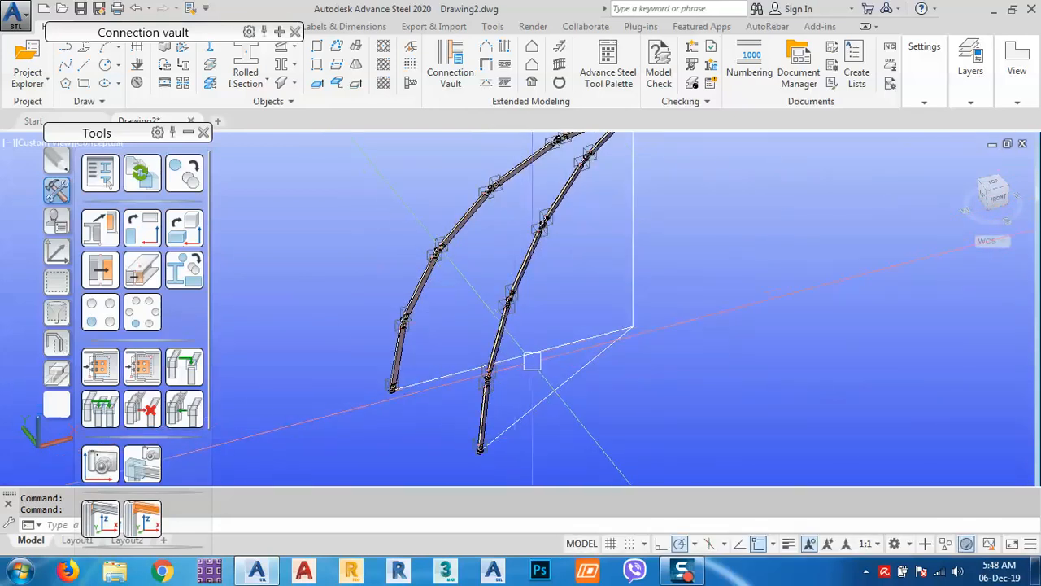
shift+middle_drag(530, 362, 445, 378)
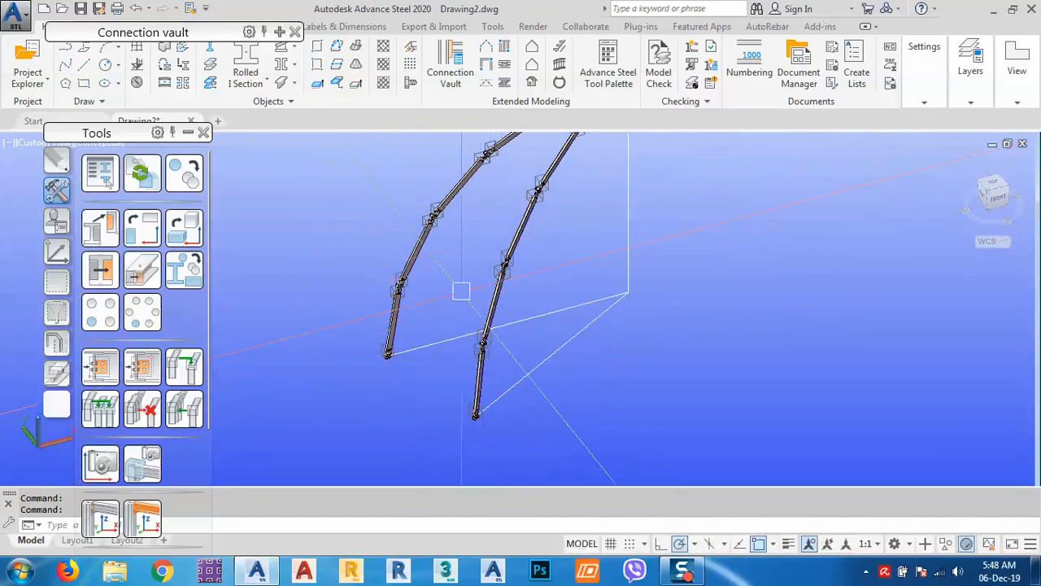
shift+middle_drag(460, 290, 455, 302)
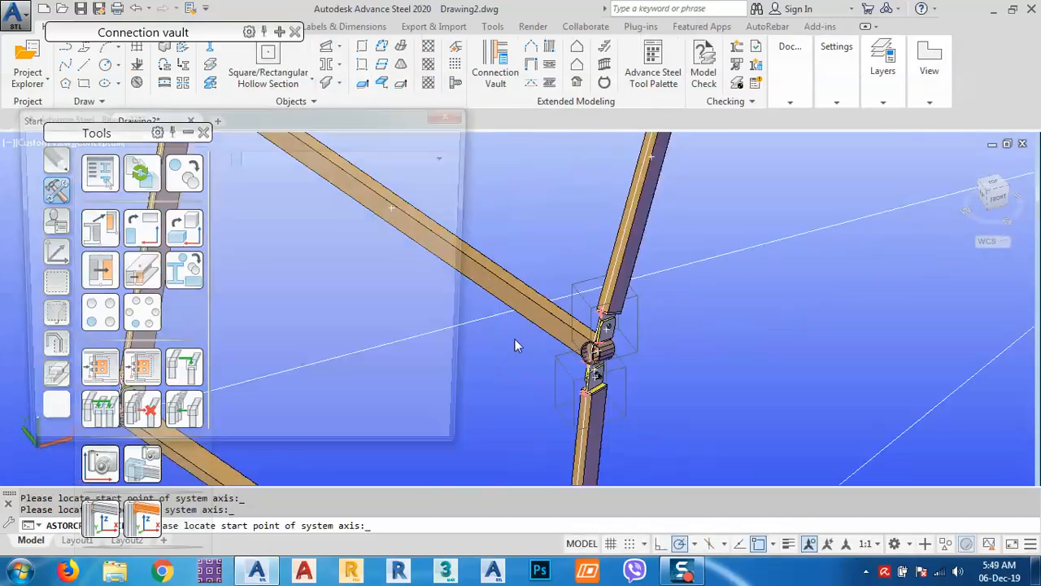
click(514, 338)
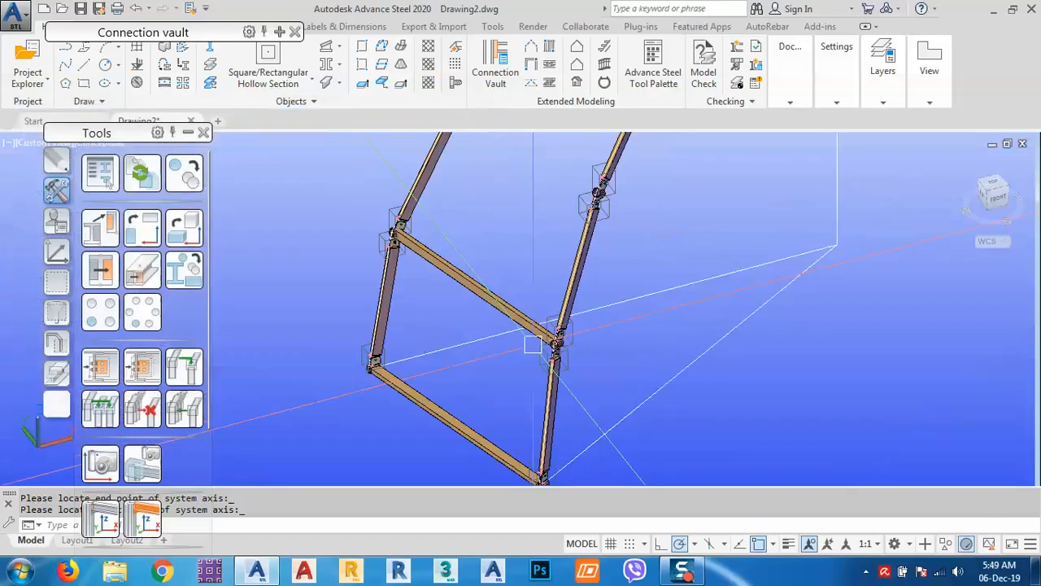
Draw a line between the midpoints of the two ribs' round tubes at the second joint above the base
scroll(533, 344, down, 4)
shift+middle_drag(528, 274, 519, 269)
scroll(517, 273, up, 3)
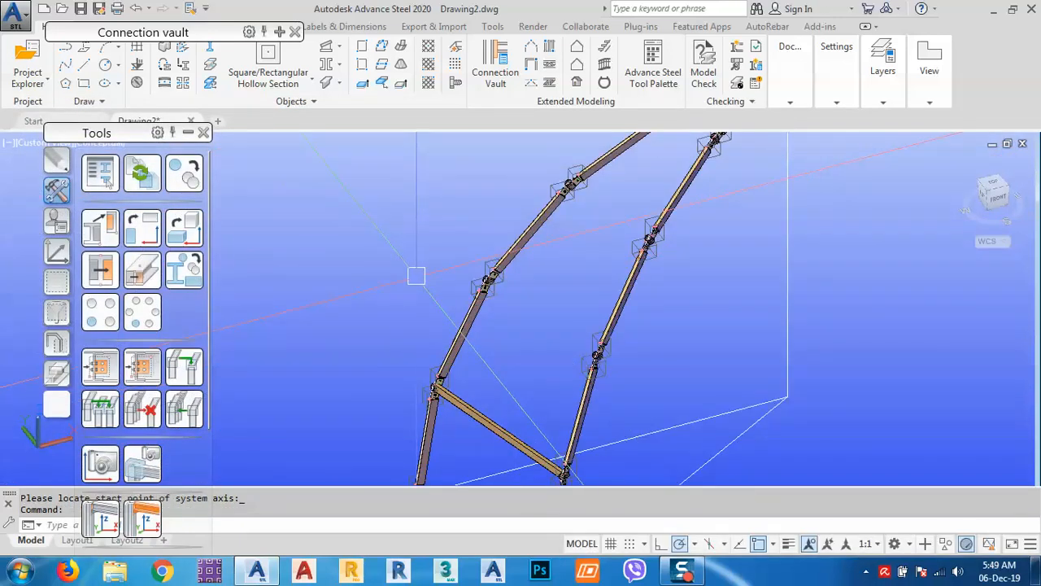
key(Return)
scroll(492, 272, up, 5)
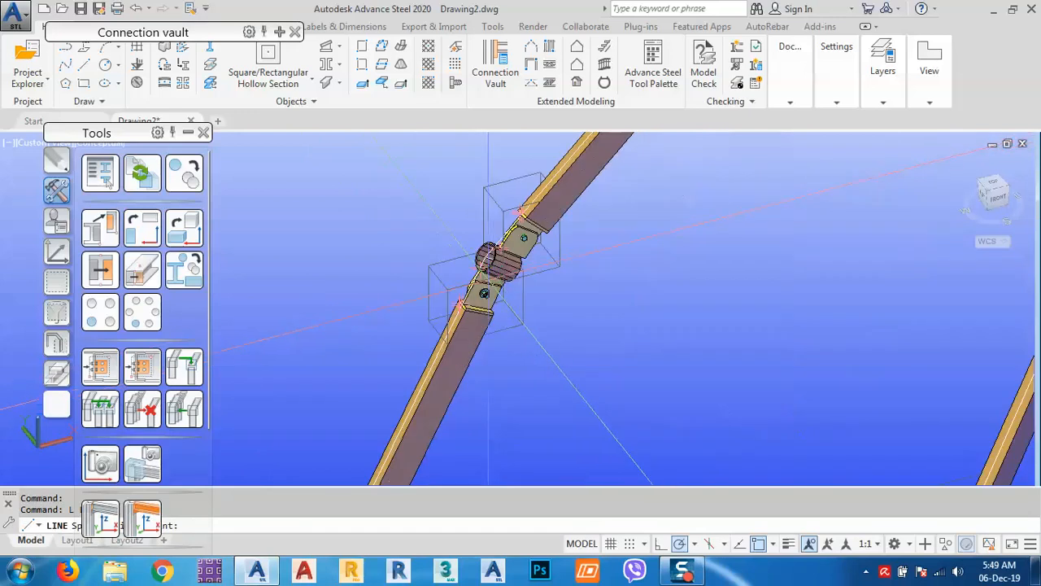
click(498, 260)
scroll(497, 260, down, 4)
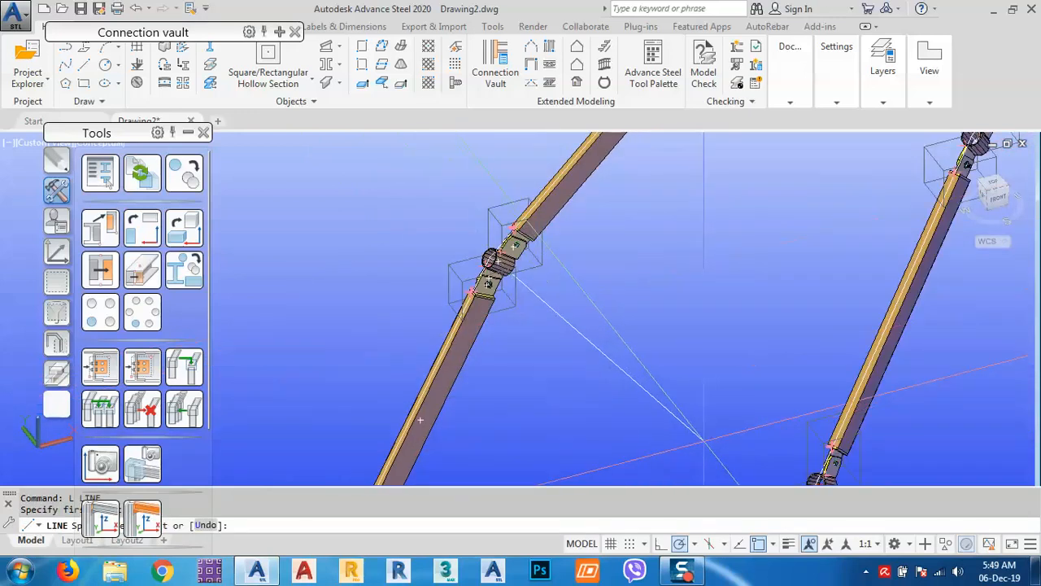
shift+middle_drag(521, 309, 569, 293)
scroll(646, 286, up, 4)
scroll(688, 268, up, 4)
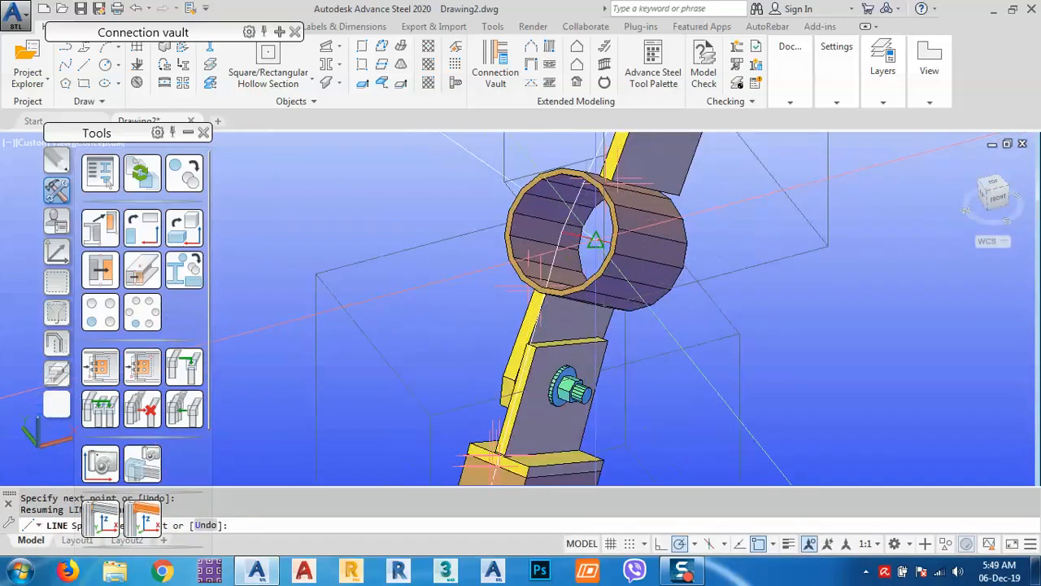
click(595, 241)
key(Return)
Draw a line joining the round tubes' midpoints on both ribs at the third joint above the base
scroll(580, 342, down, 7)
shift+middle_drag(575, 343, 570, 407)
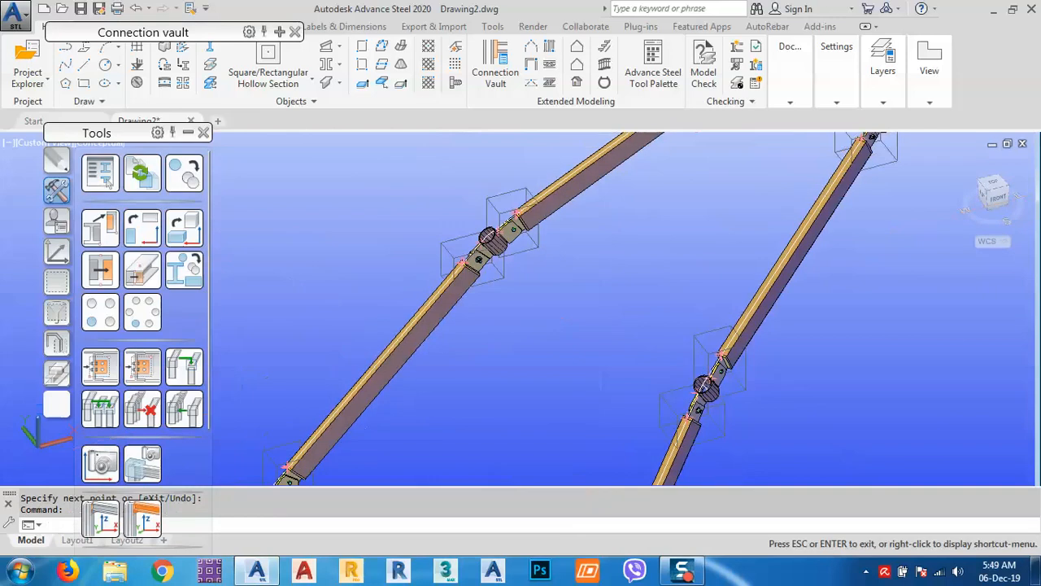
scroll(480, 326, up, 5)
scroll(508, 200, up, 2)
key(Return)
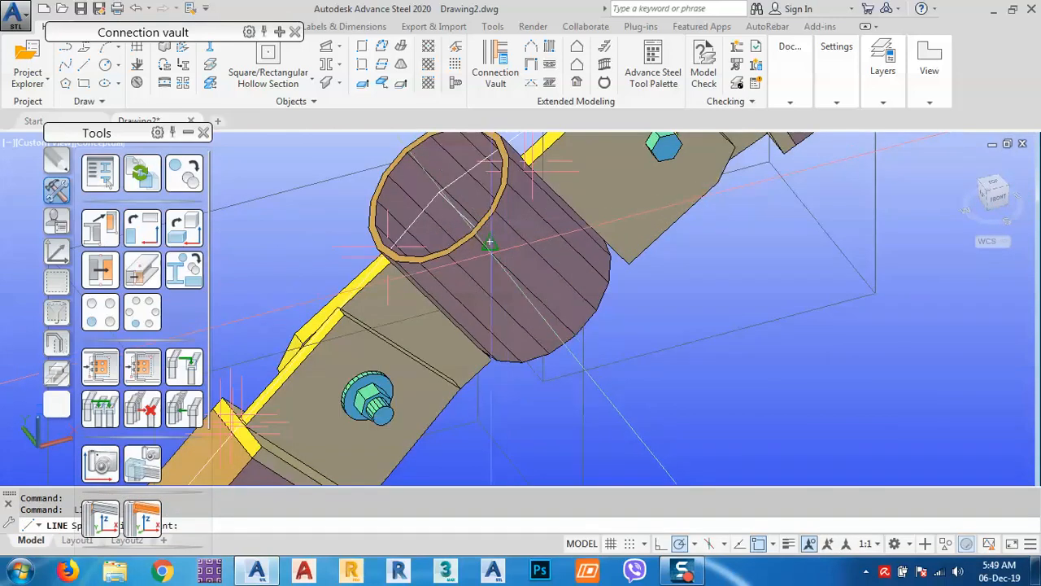
click(490, 242)
scroll(490, 243, down, 7)
middle_drag(758, 418, 675, 307)
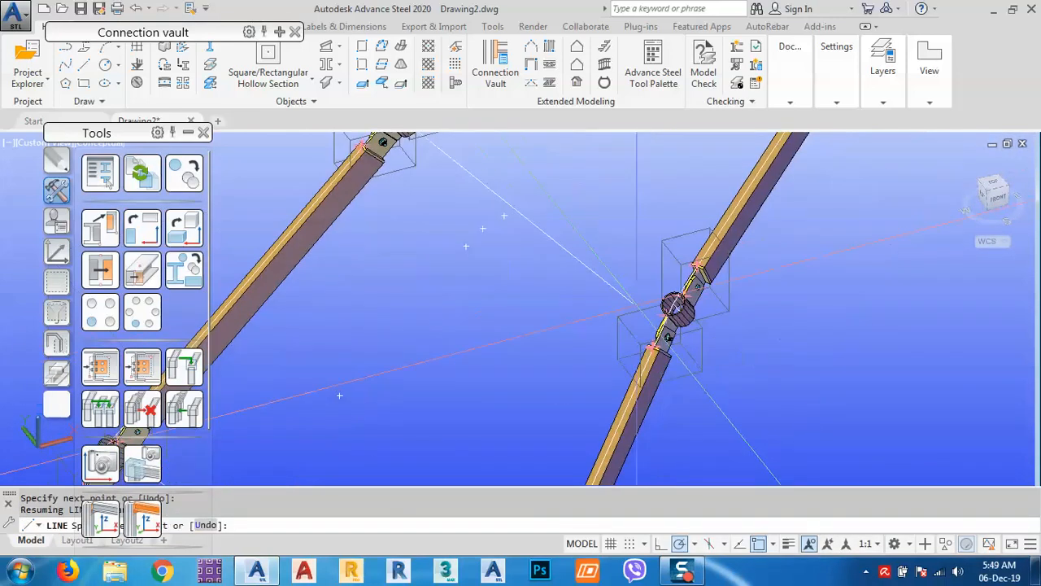
scroll(680, 306, up, 6)
click(712, 270)
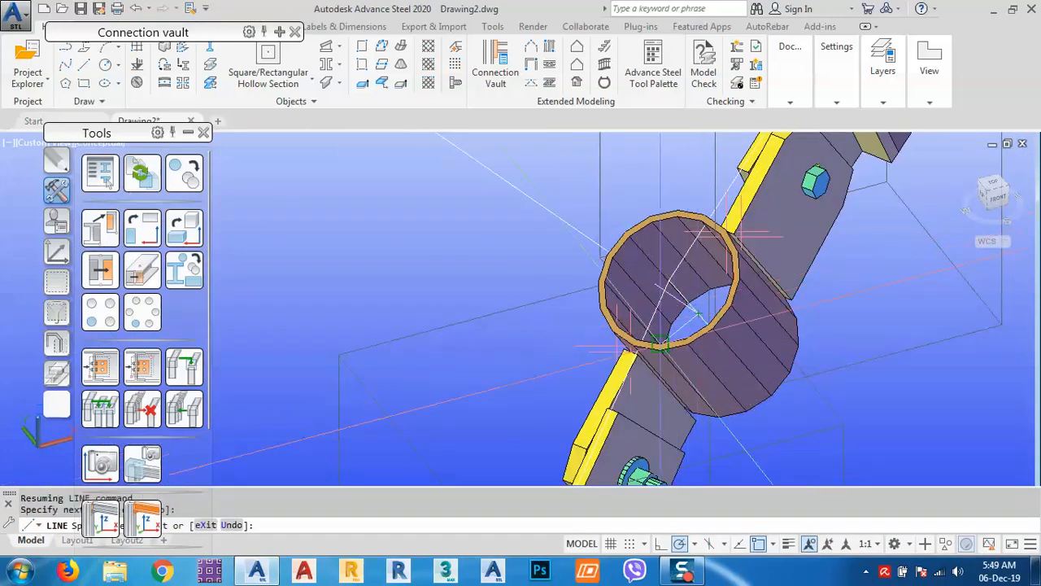
Draw a line between the midpoints of the two ribs' round tubes at the joint nearest the dome's top
scroll(635, 377, down, 5)
middle_drag(648, 220, 551, 381)
middle_drag(688, 186, 574, 382)
scroll(545, 288, up, 8)
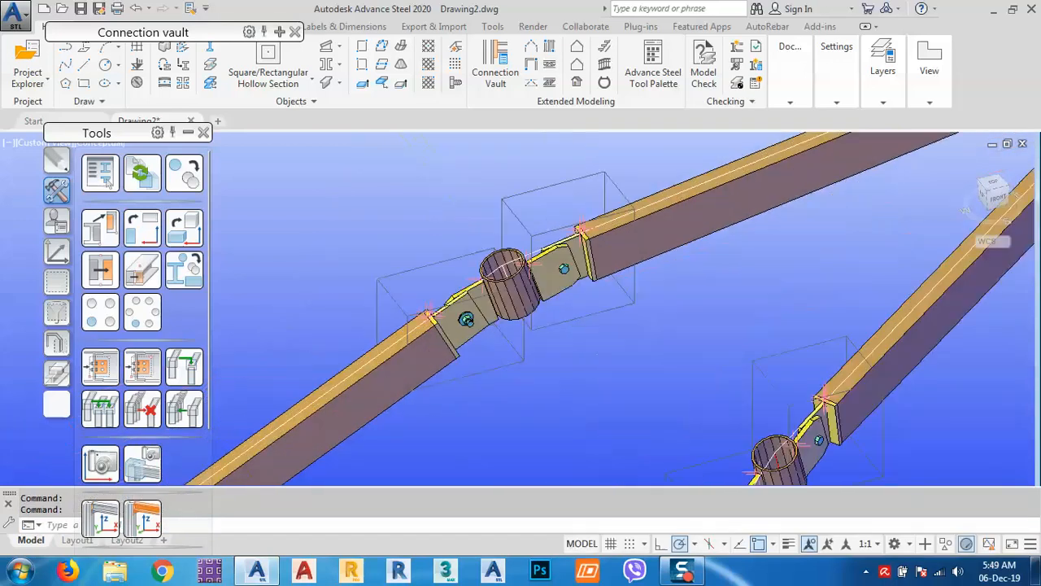
key(Return)
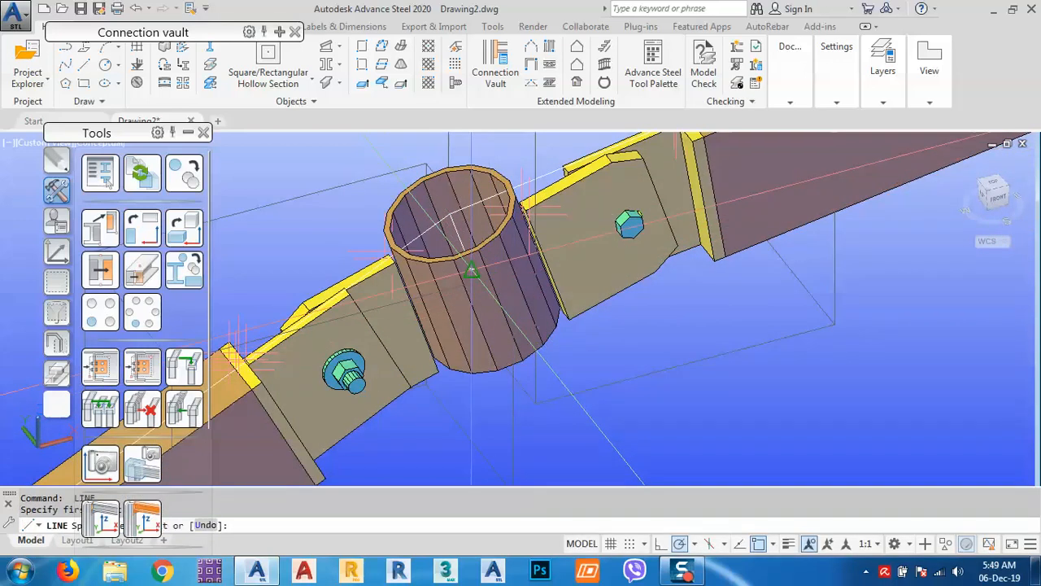
scroll(472, 268, down, 6)
scroll(590, 341, up, 6)
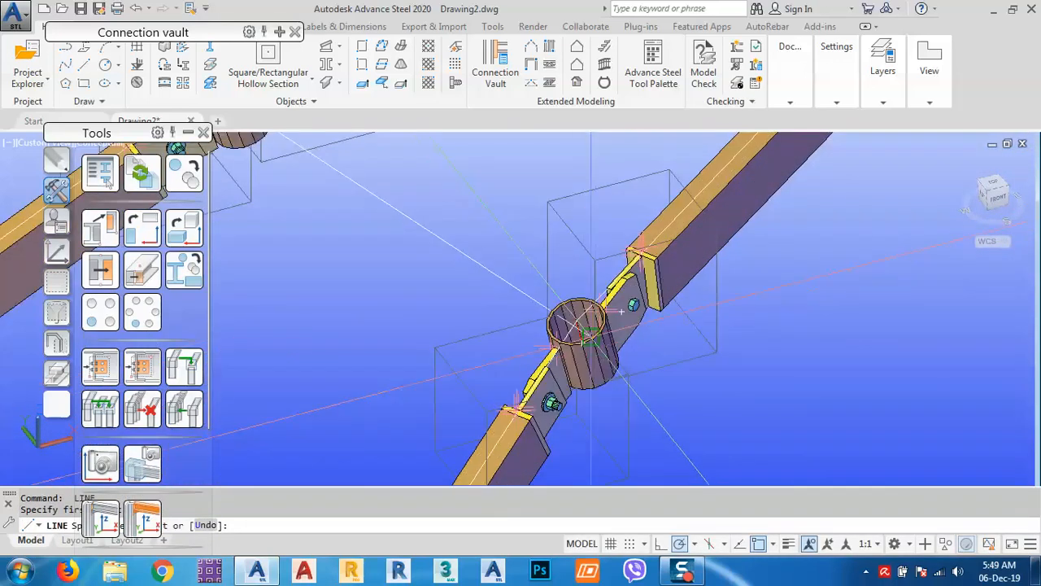
scroll(693, 371, down, 6)
key(Escape)
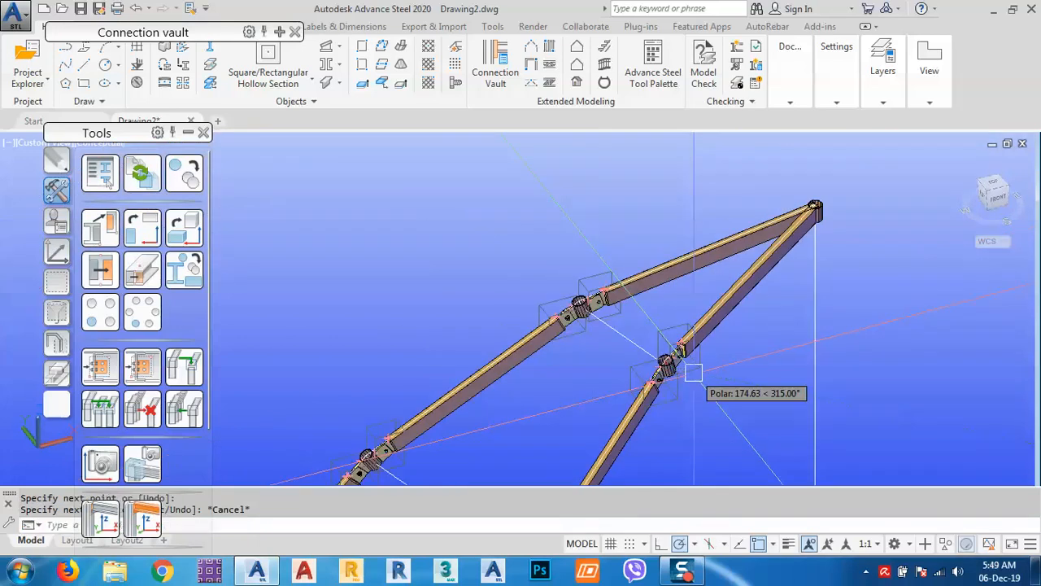
Create beams from the three lines drawn between the two ribs
middle_drag(558, 409, 571, 291)
scroll(586, 299, down, 2)
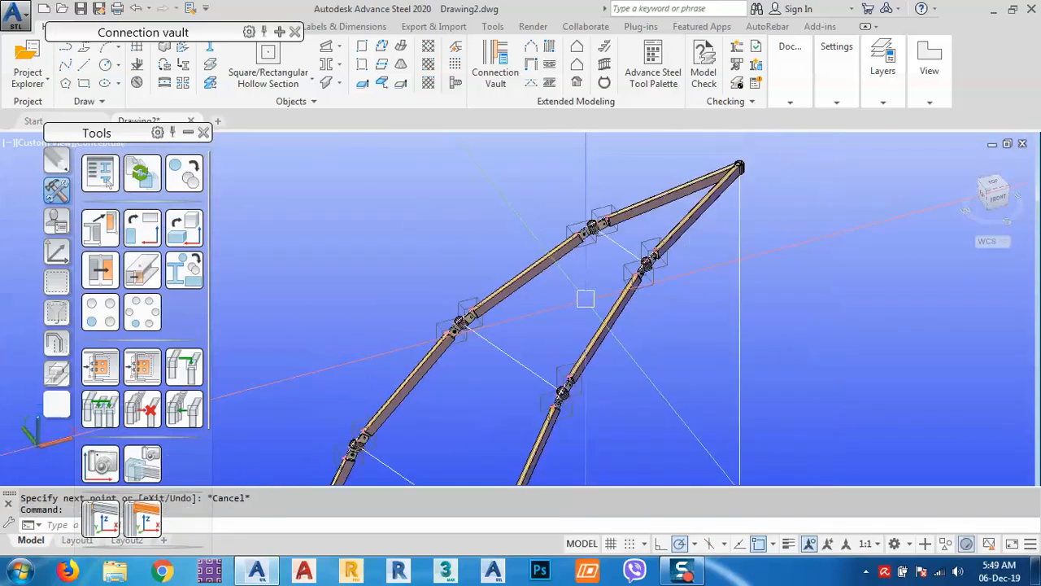
click(186, 66)
middle_drag(432, 402, 444, 352)
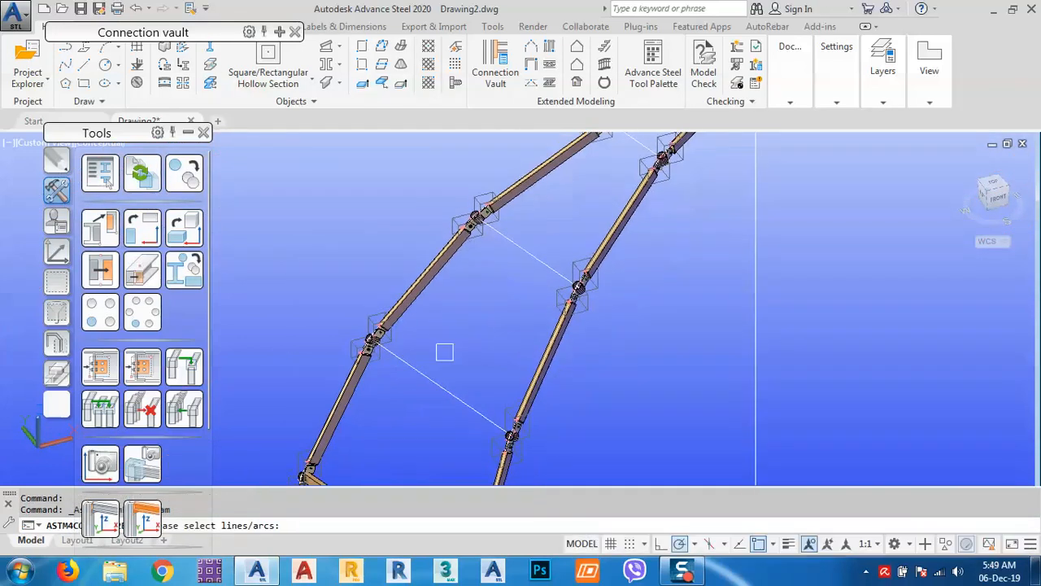
middle_drag(581, 195, 599, 216)
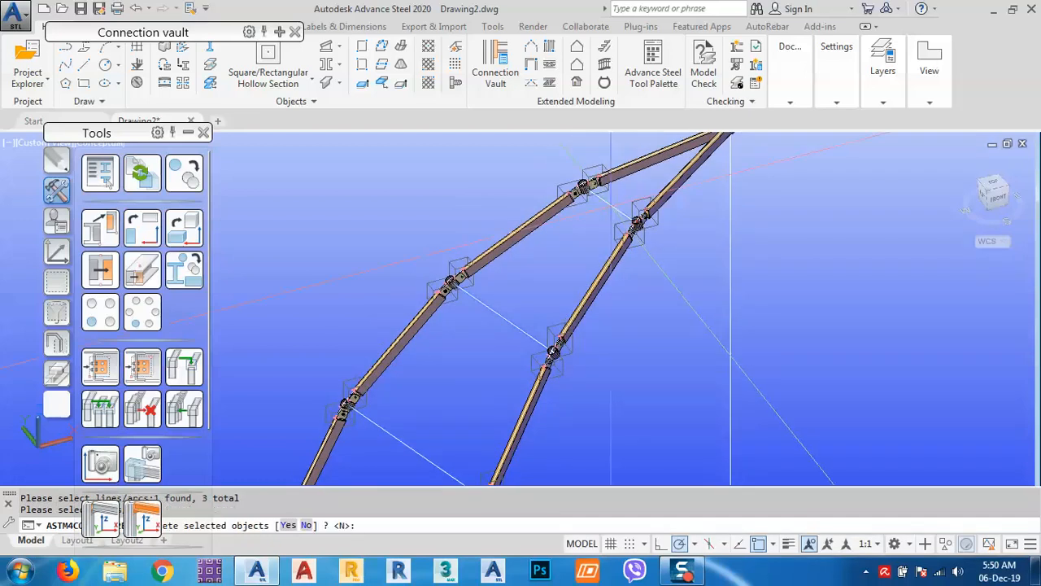
key(Return)
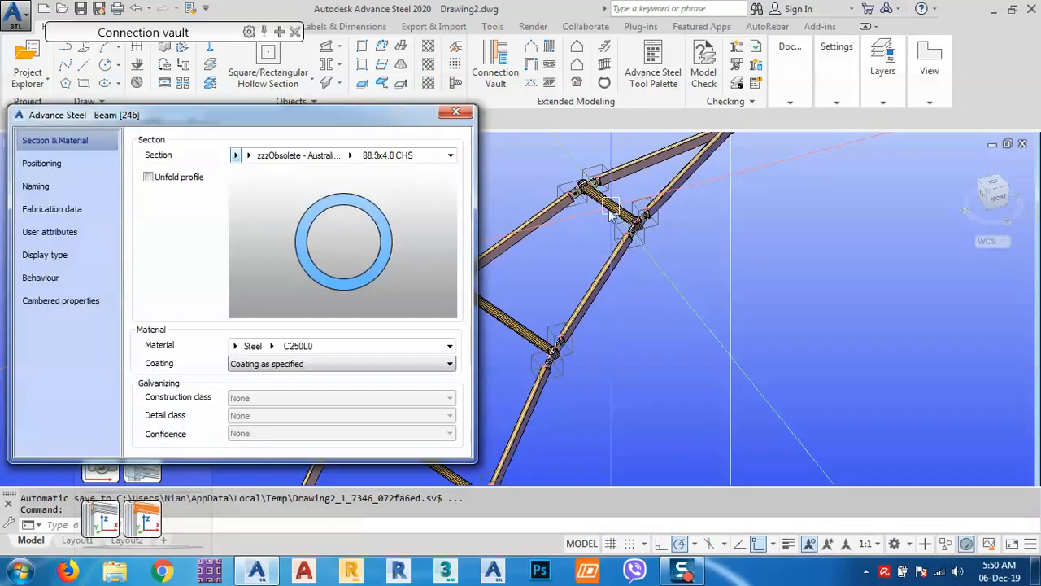
Change the section of the horizontal beams between the ribs to the rectangular hollow section 100x50x2.0 RHS
click(248, 157)
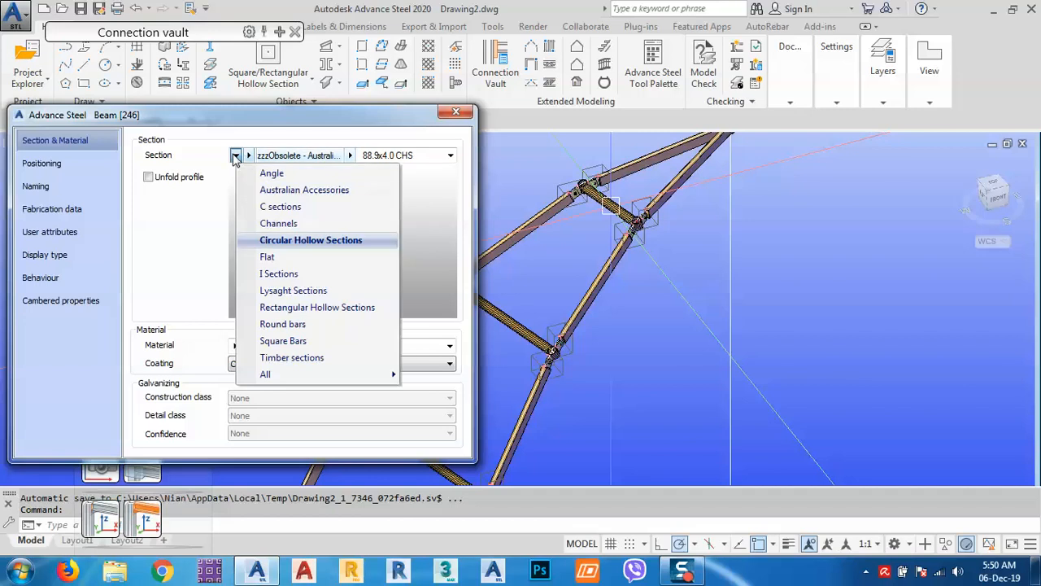
click(275, 311)
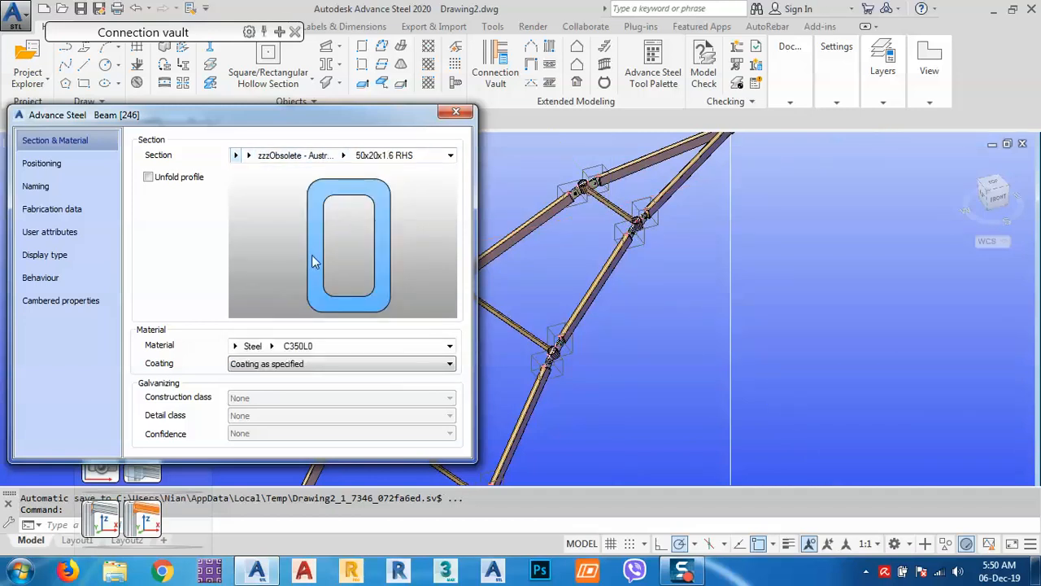
click(346, 156)
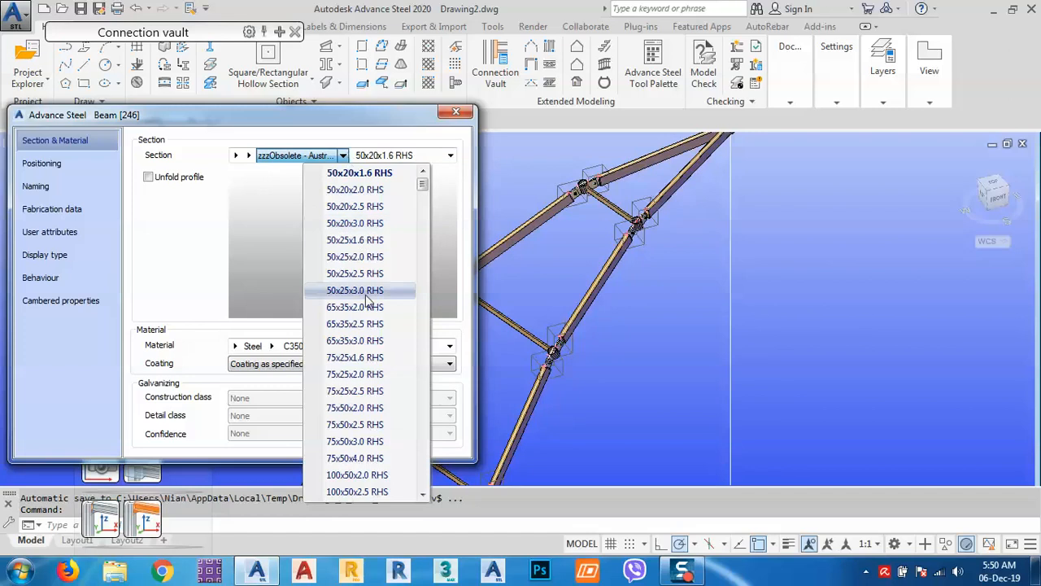
click(354, 407)
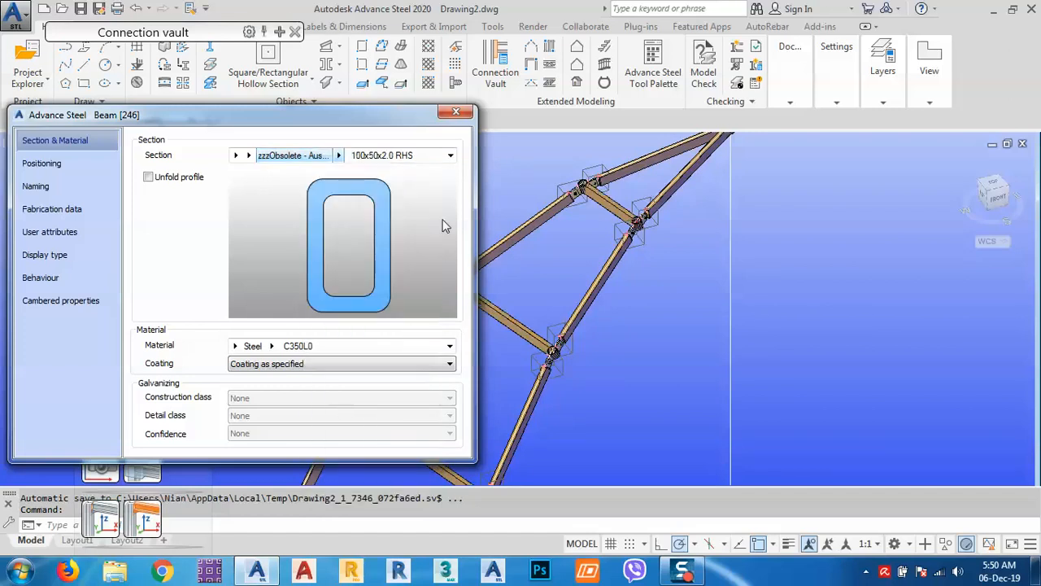
click(457, 113)
Examine how the horizontal RHS beams meet the round tubes and how they are oriented along the two ribs
middle_drag(509, 299, 546, 239)
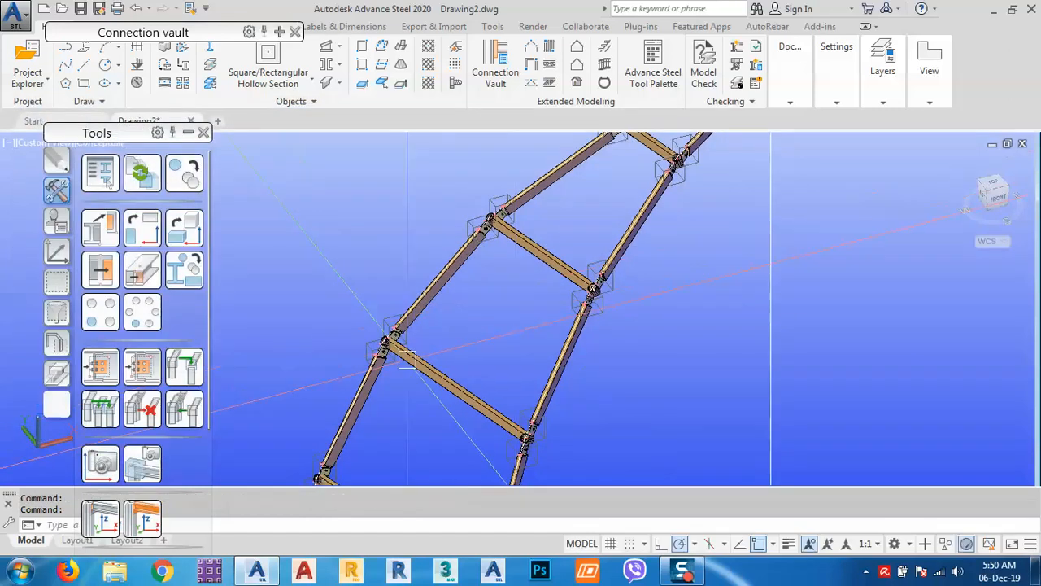
scroll(407, 359, up, 5)
scroll(407, 336, up, 3)
scroll(366, 306, down, 5)
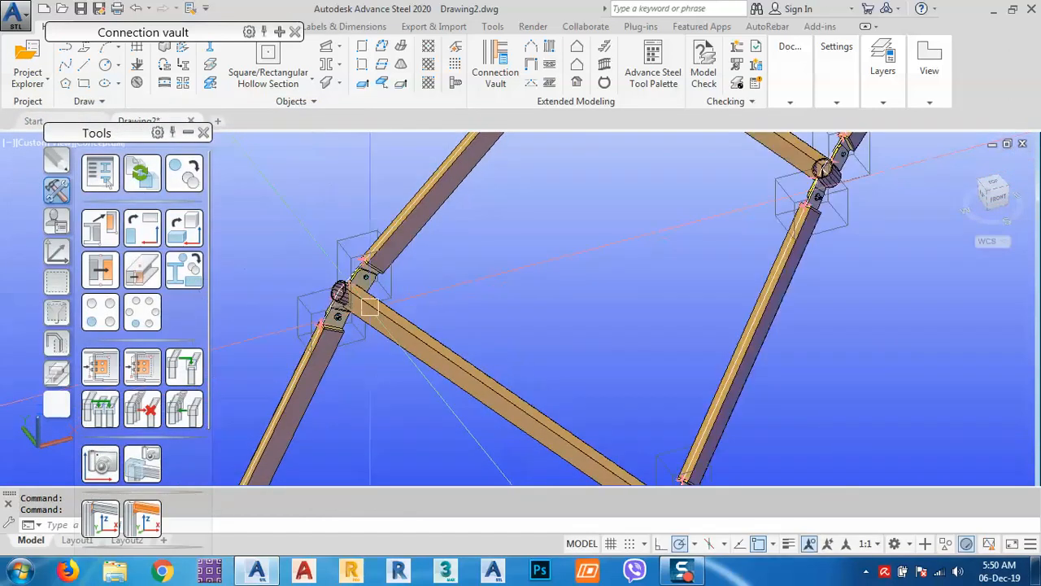
middle_drag(442, 338, 499, 274)
scroll(501, 277, down, 4)
middle_drag(580, 366, 568, 408)
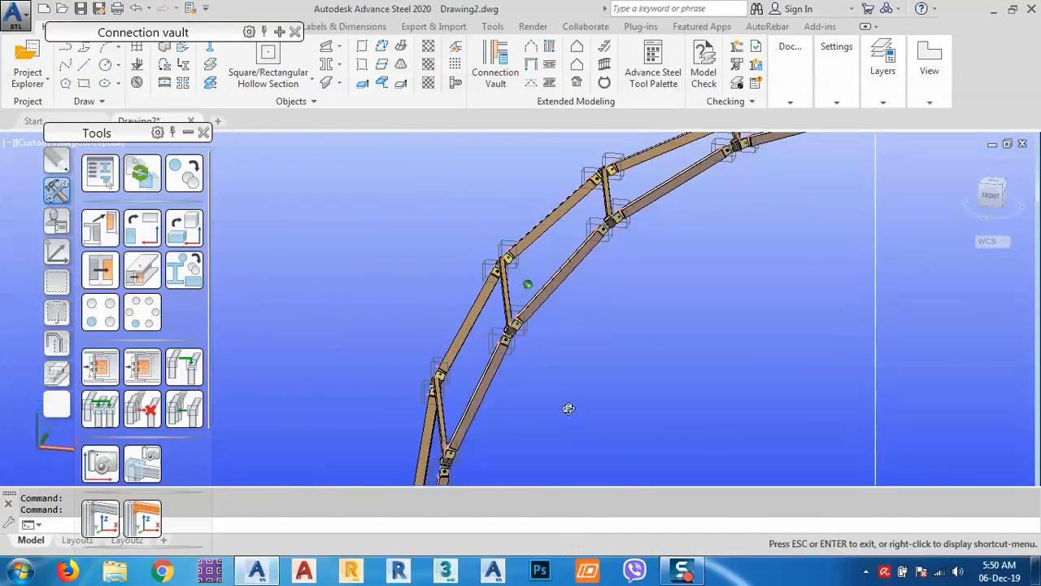
middle_drag(495, 308, 513, 225)
middle_drag(483, 364, 489, 331)
scroll(489, 332, down, 2)
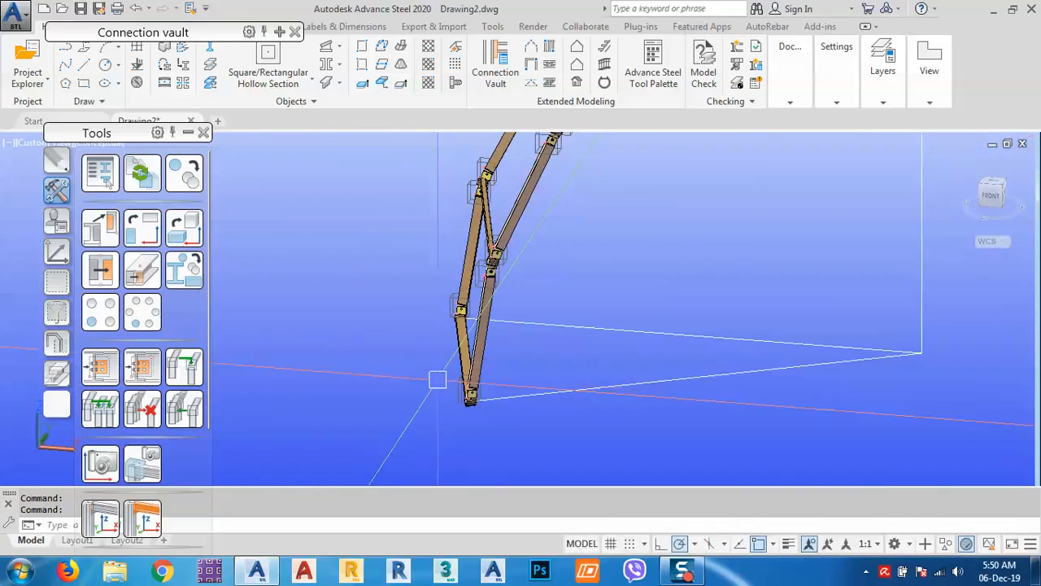
scroll(470, 334, up, 2)
shift+middle_drag(489, 295, 539, 358)
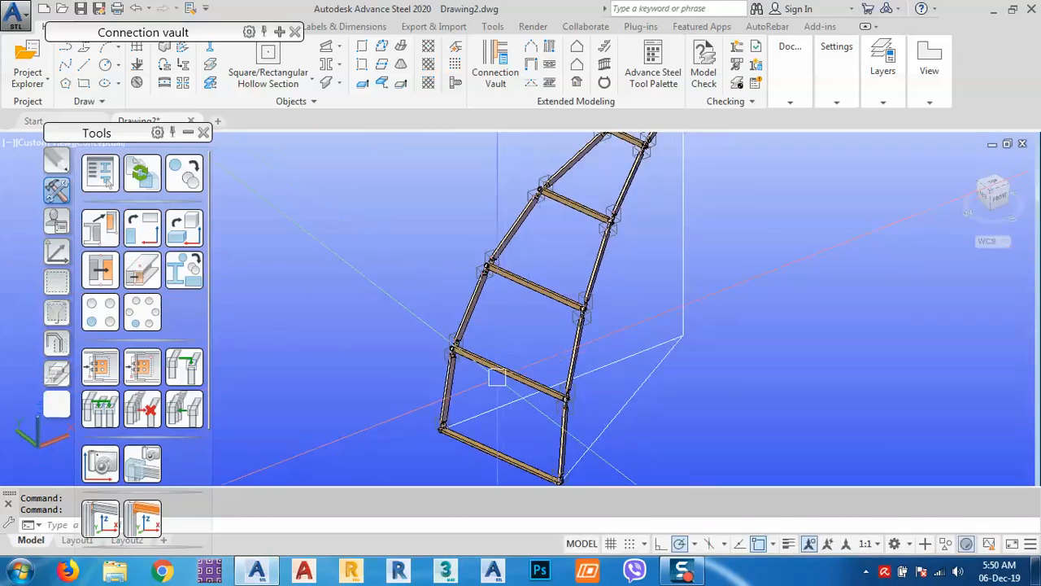
shift+middle_drag(530, 285, 545, 281)
Delete the horizontal beams between the ribs at all joints above the base, keeping only the base beam
scroll(575, 243, up, 3)
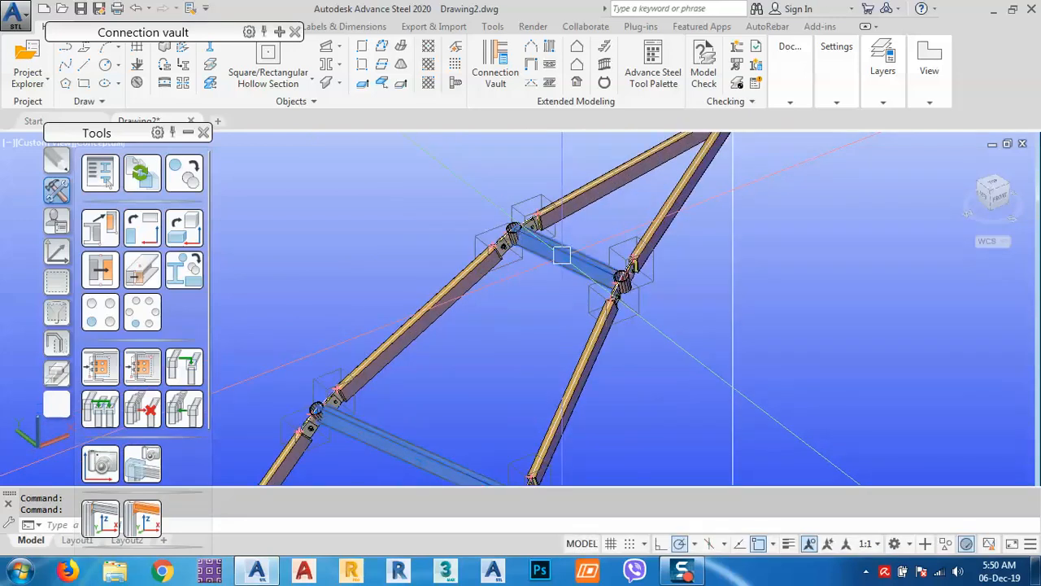
scroll(561, 255, down, 6)
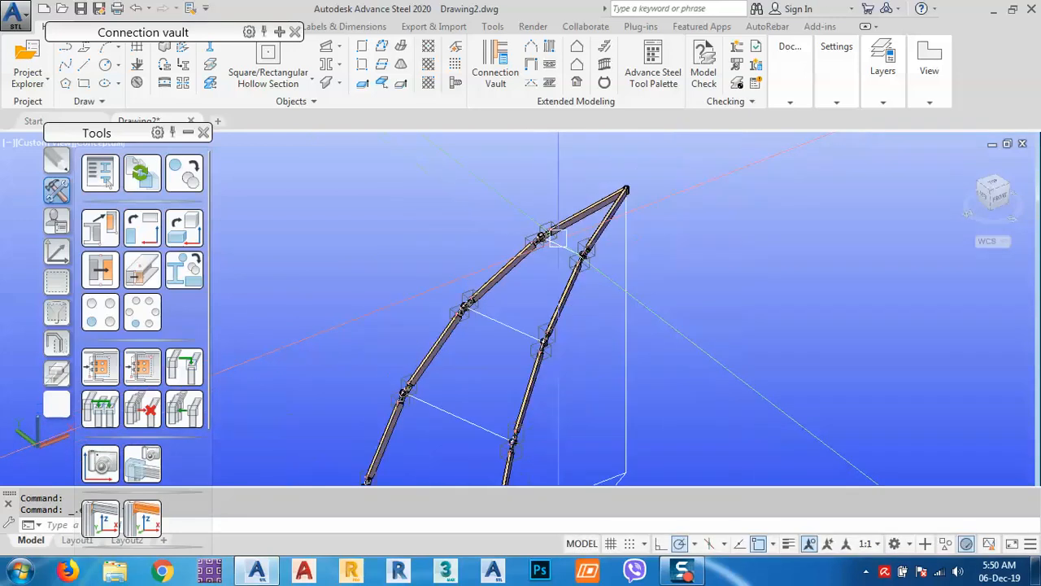
scroll(501, 385, up, 3)
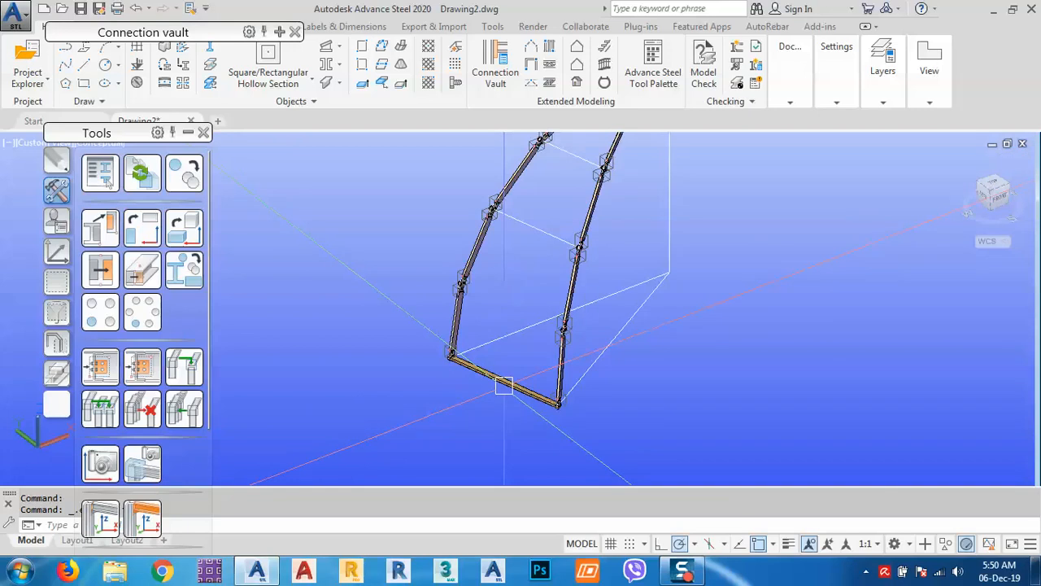
Define a three-point UCS with its origin at the base beam's midpoint, X towards the dome's base centre and Y towards the apex
middle_drag(693, 358, 537, 350)
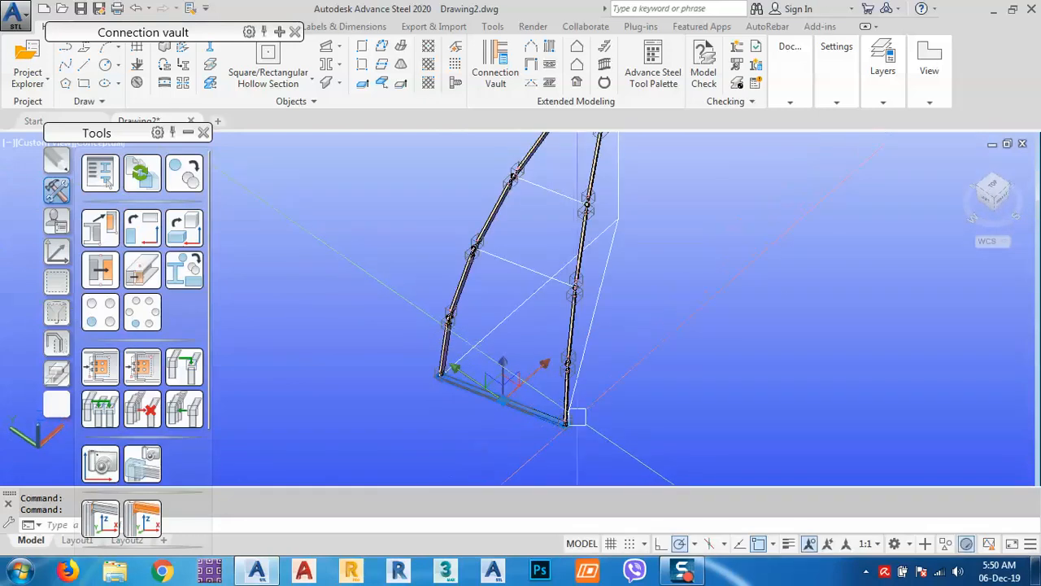
shift+middle_drag(577, 417, 602, 326)
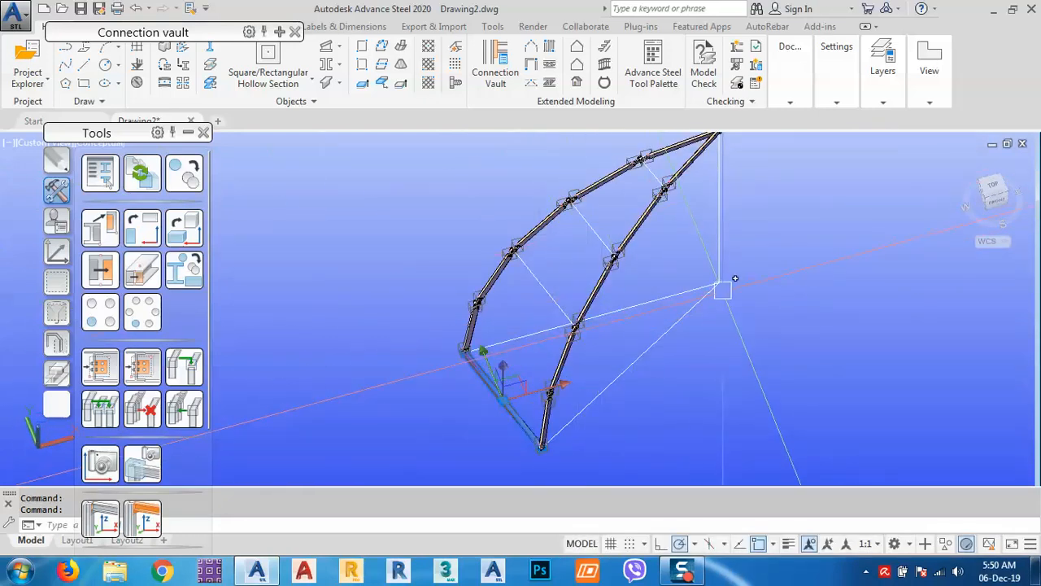
click(56, 252)
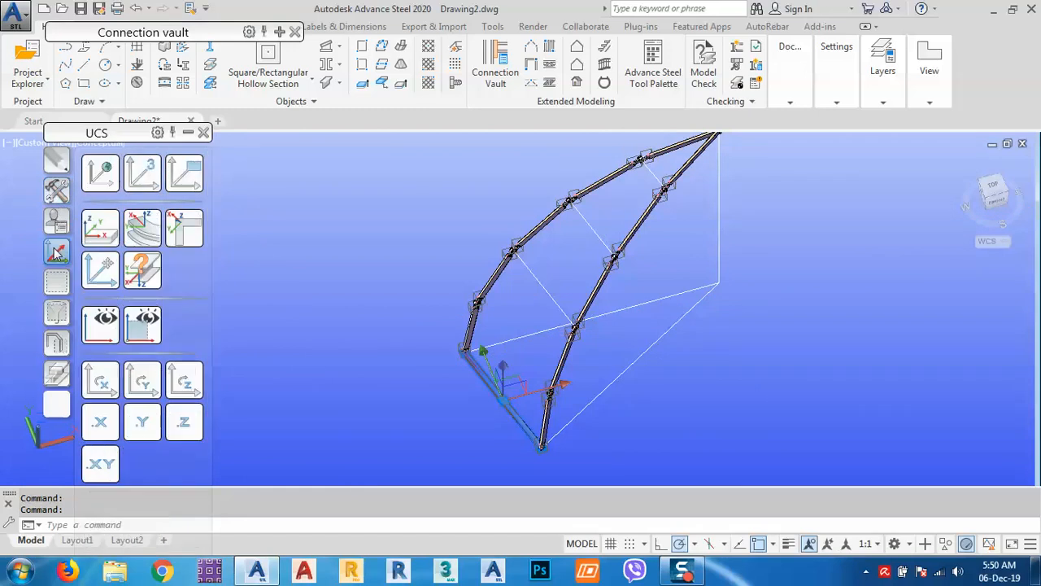
click(139, 171)
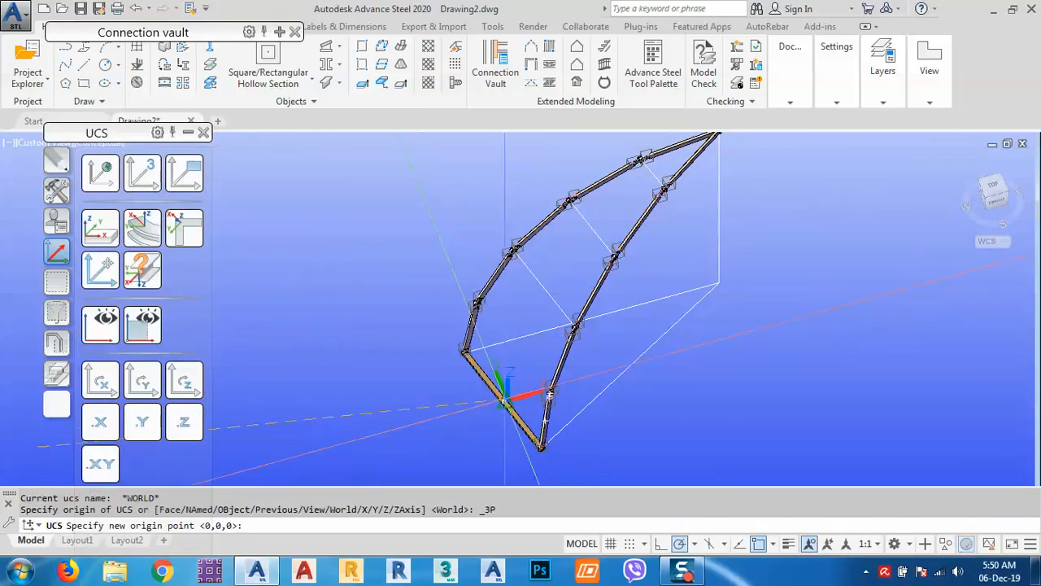
scroll(505, 399, up, 5)
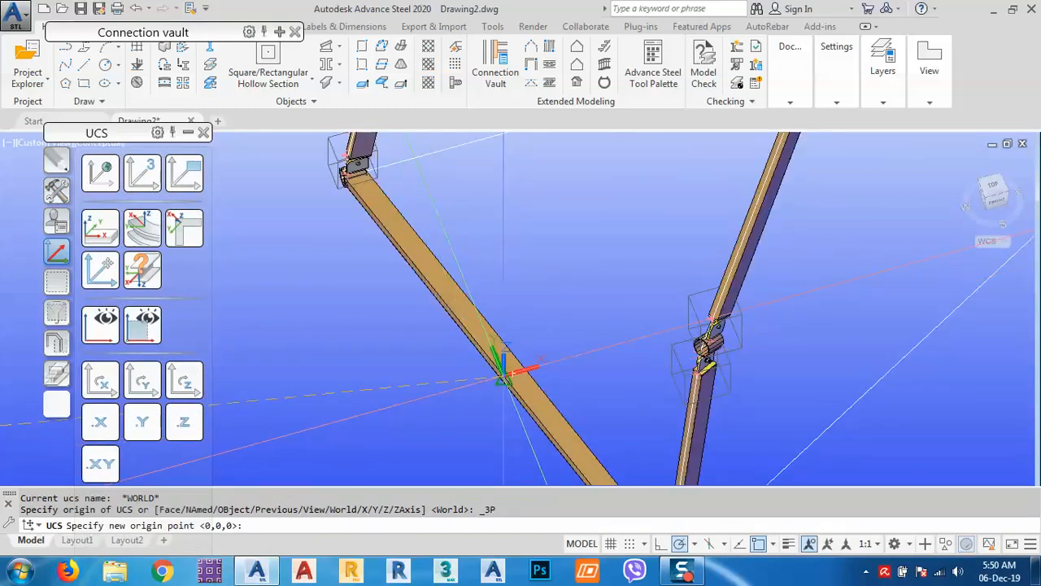
click(510, 368)
scroll(511, 368, down, 5)
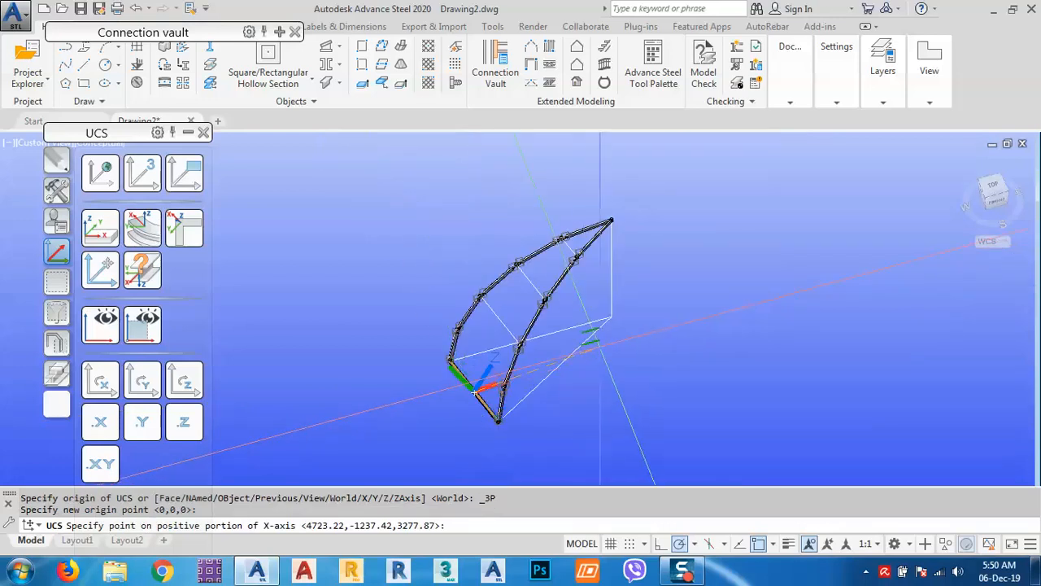
click(611, 315)
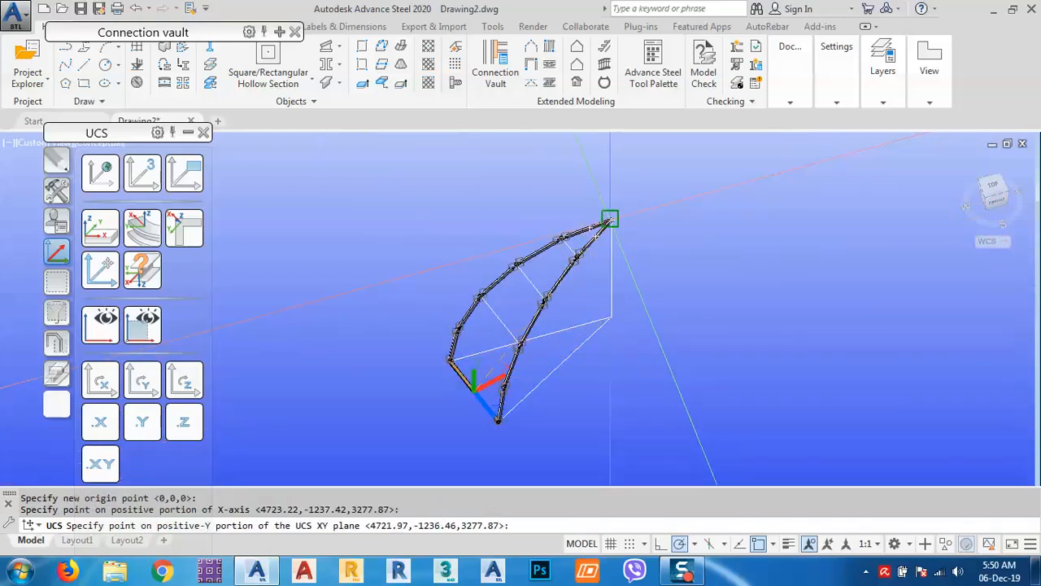
click(610, 220)
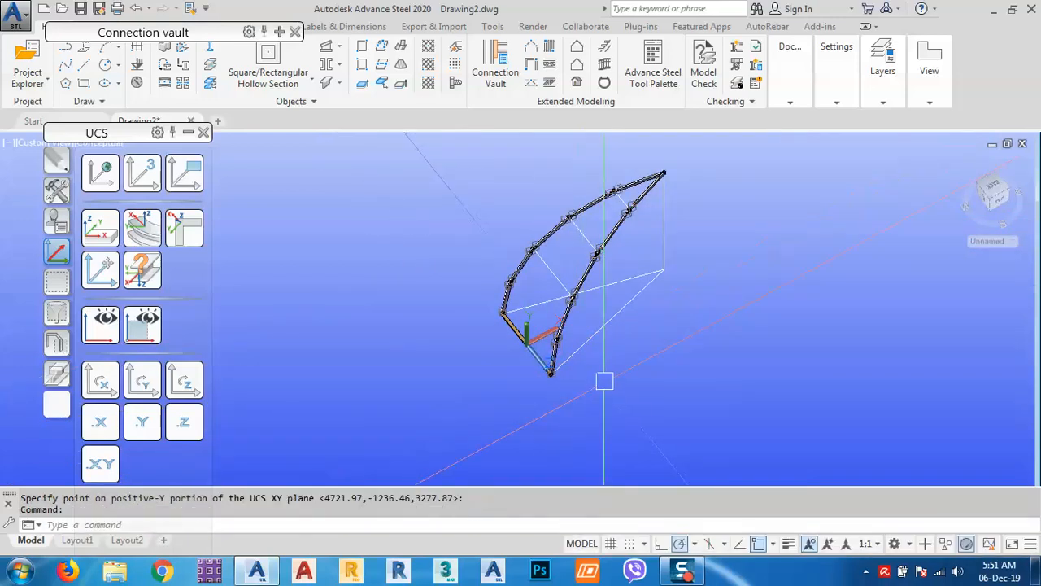
Looking square onto the new UCS plane, set up a polar array of the base beam about the base centre: 5 items over 90 degrees
shift+middle_drag(599, 377, 506, 345)
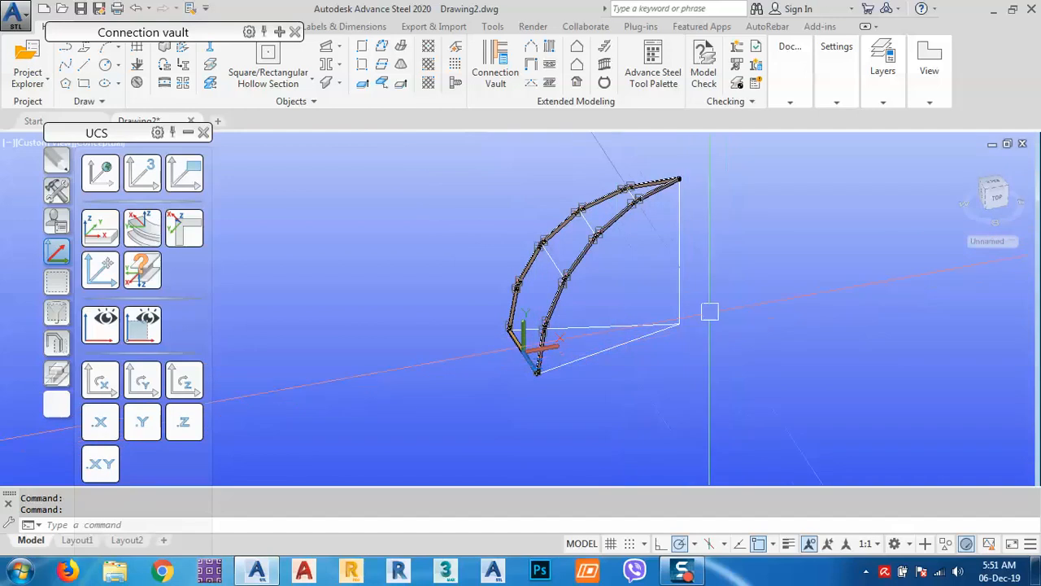
scroll(526, 349, up, 5)
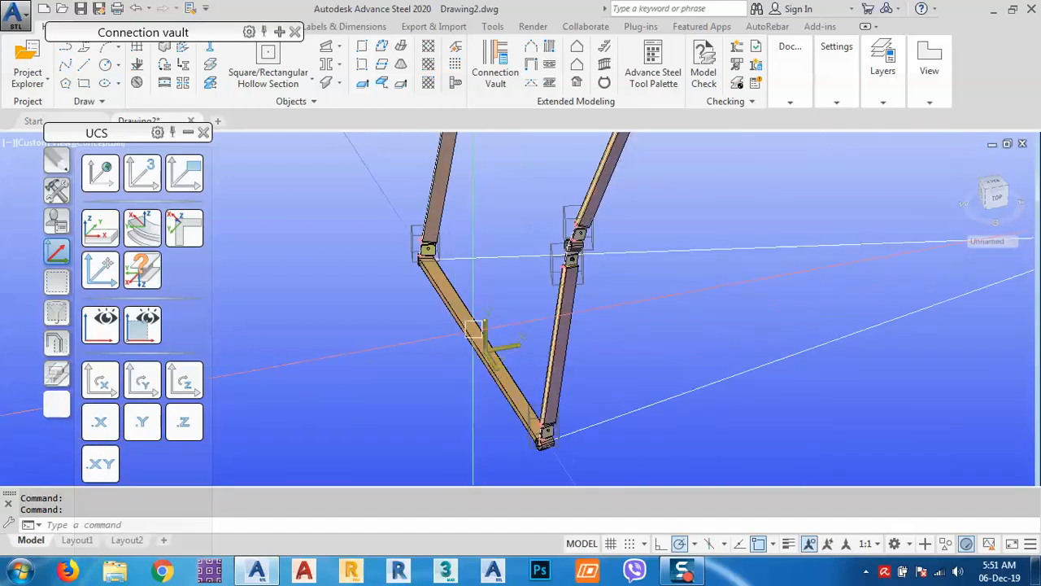
click(994, 203)
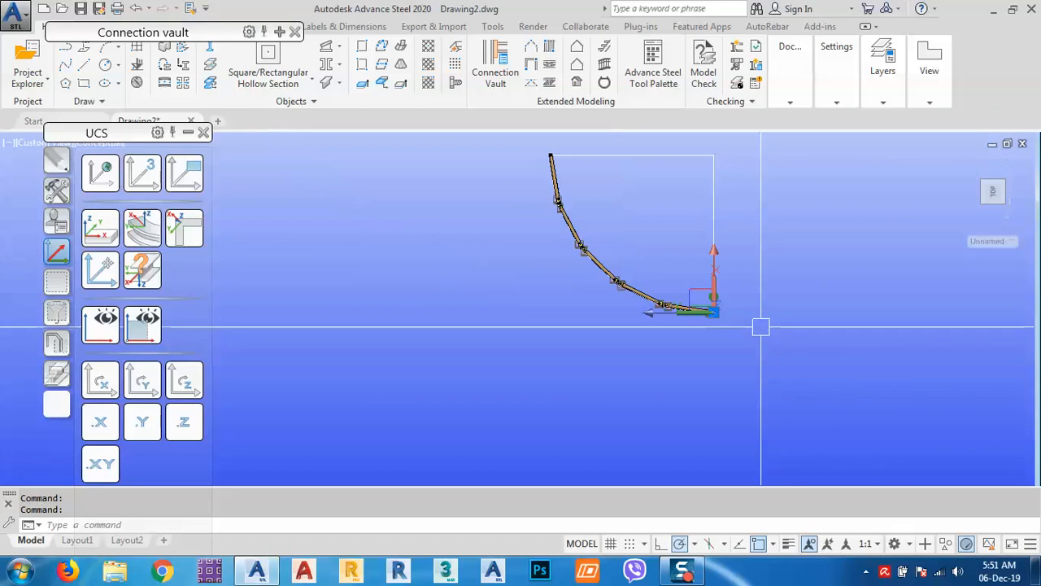
click(1030, 175)
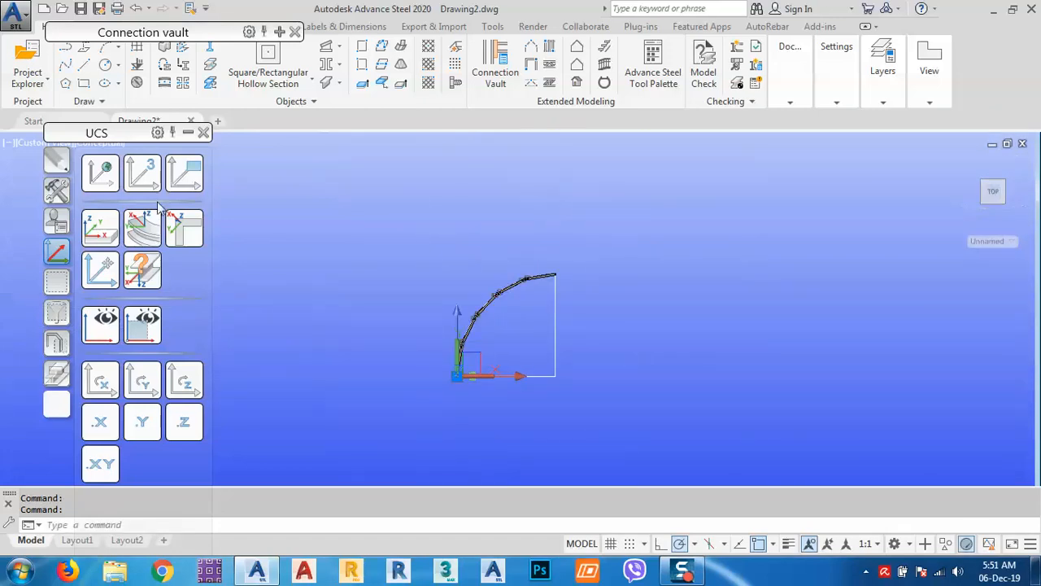
click(56, 195)
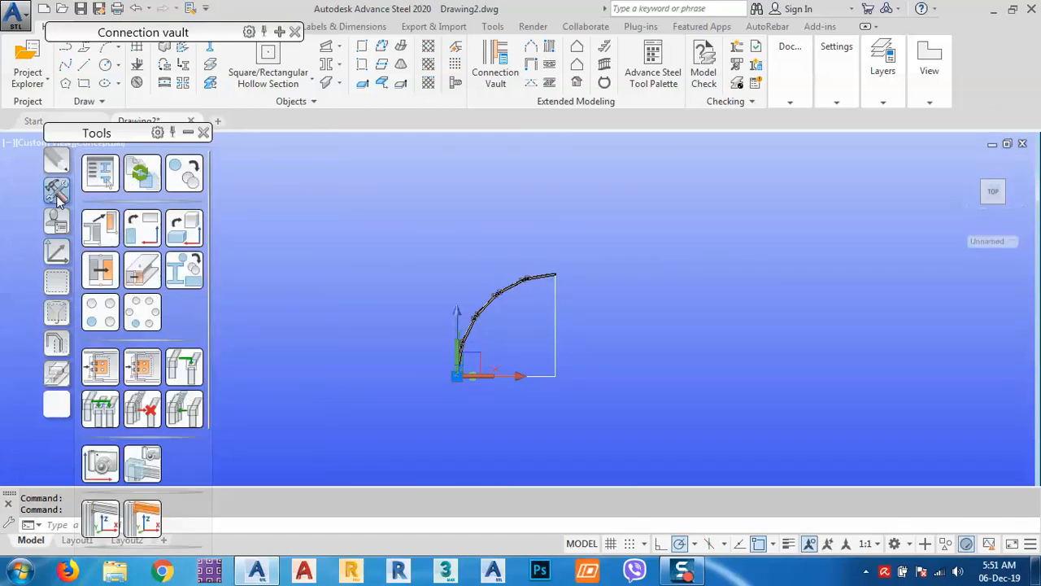
click(188, 178)
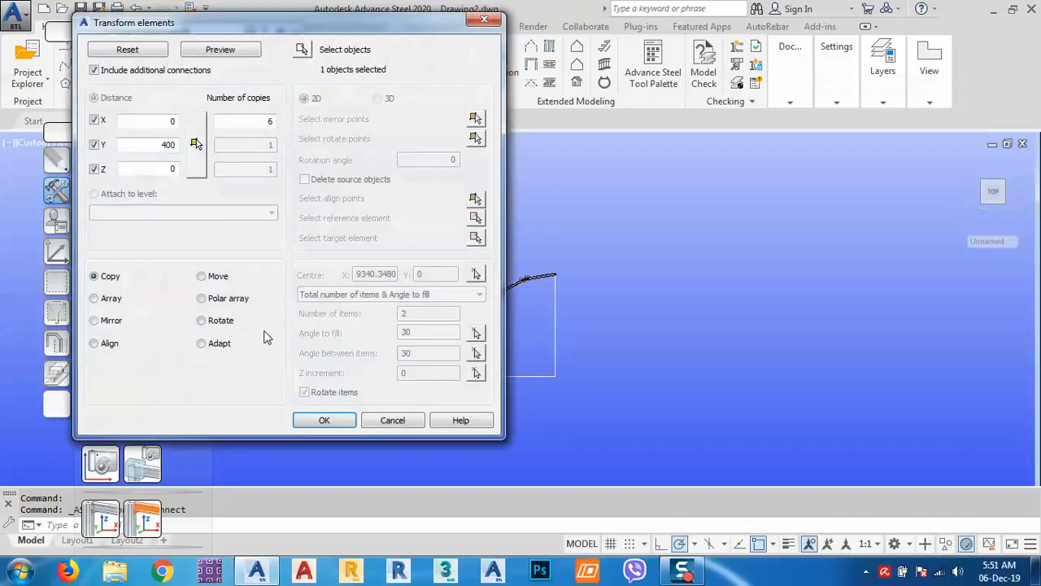
click(224, 298)
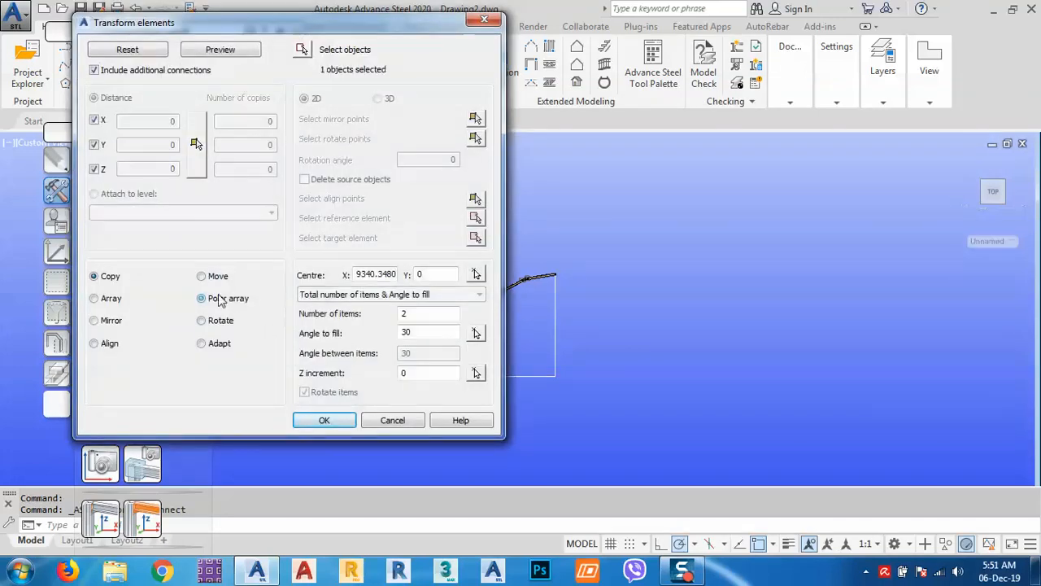
click(477, 274)
click(556, 375)
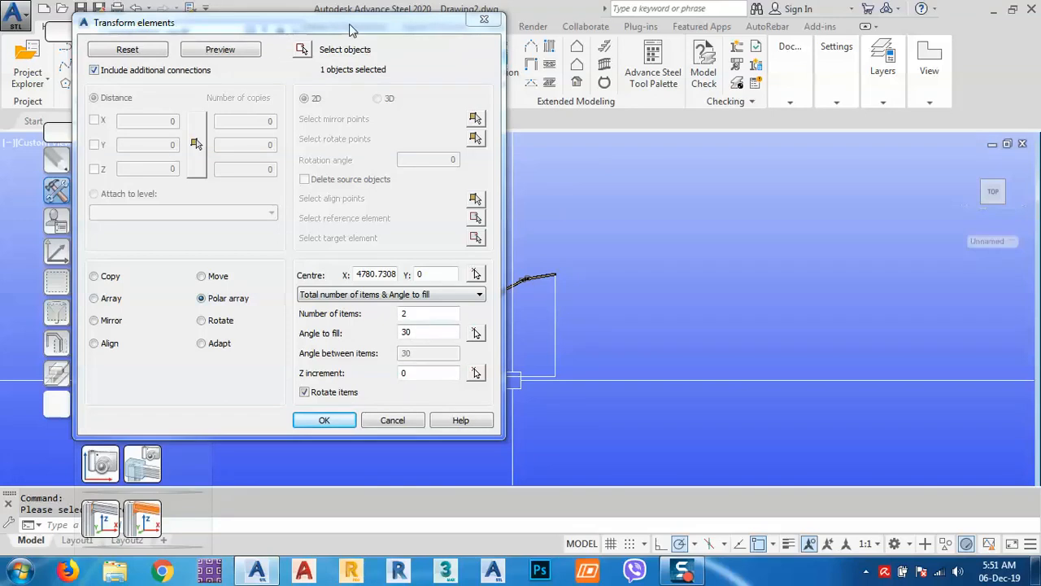
drag(350, 31, 870, 105)
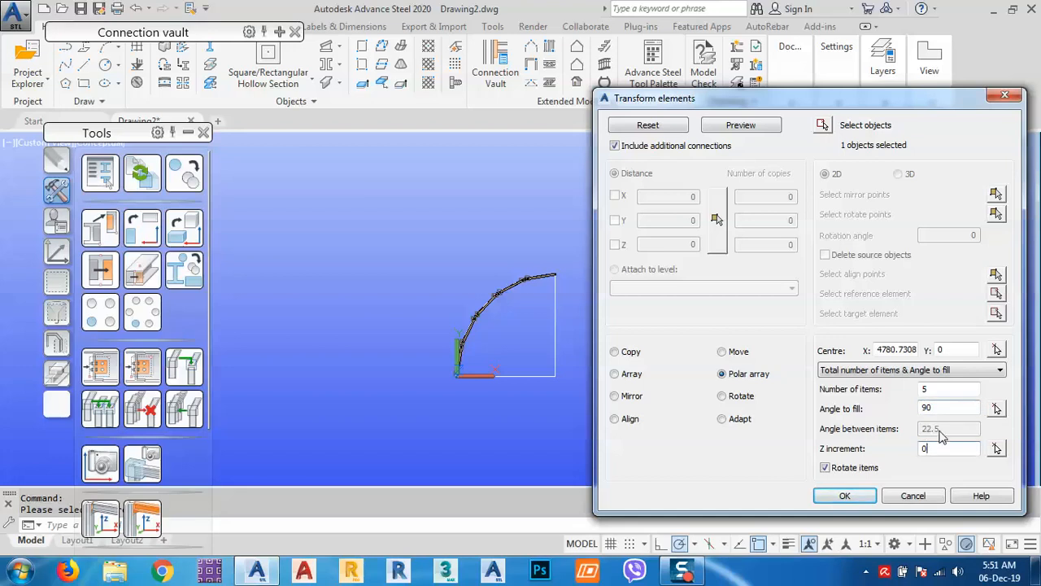
Preview the polar array of the base beam, check which way the copies run, and return to its settings
click(742, 126)
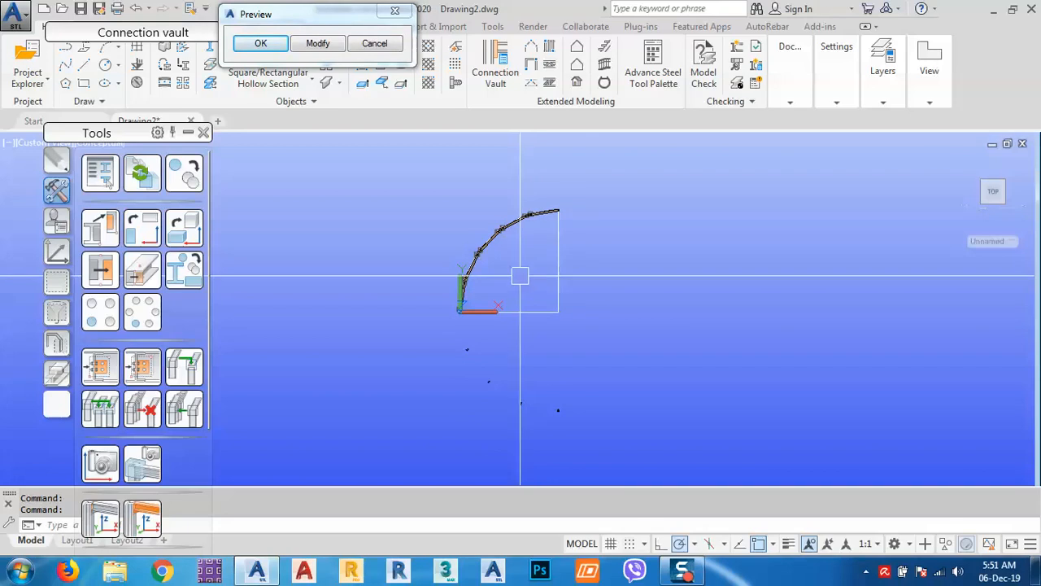
shift+middle_drag(521, 277, 468, 370)
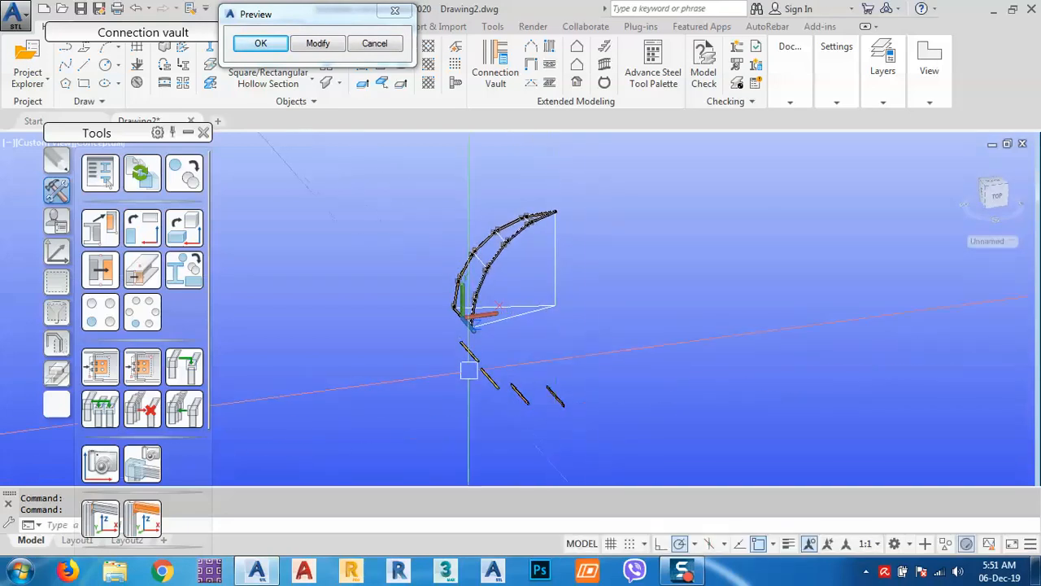
click(318, 43)
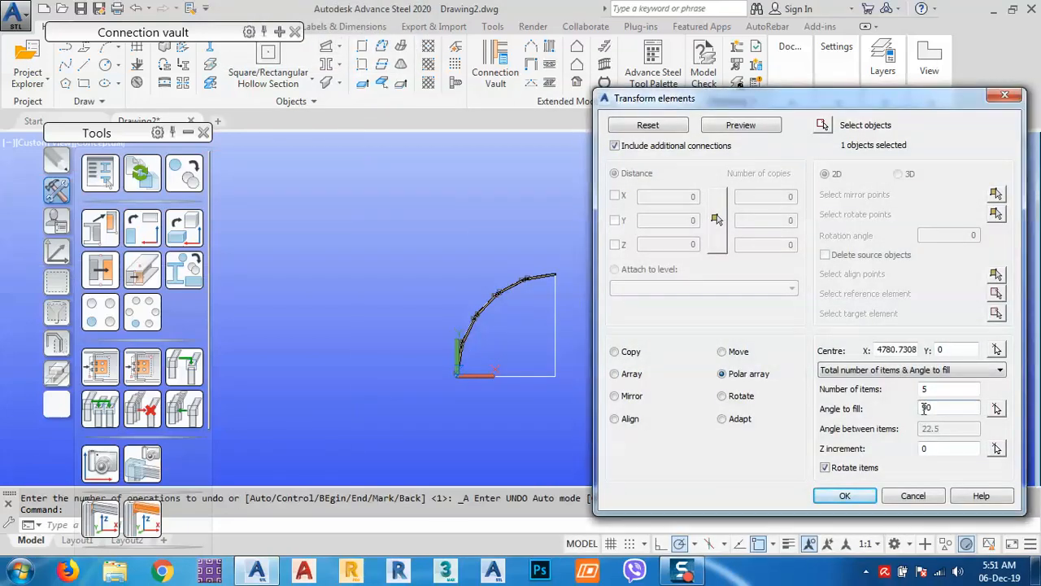
Preview the base beam's revised polar array, examine the copies' positions against the rib joints, and return to the array settings
click(739, 125)
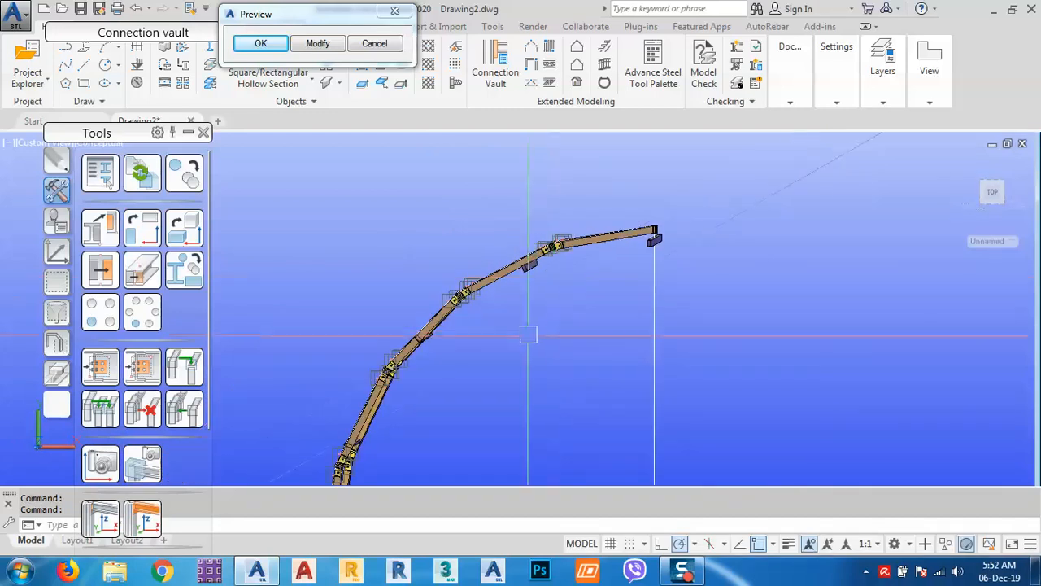
shift+middle_drag(529, 334, 547, 345)
middle_drag(479, 391, 519, 259)
middle_drag(470, 356, 480, 334)
middle_drag(408, 332, 407, 436)
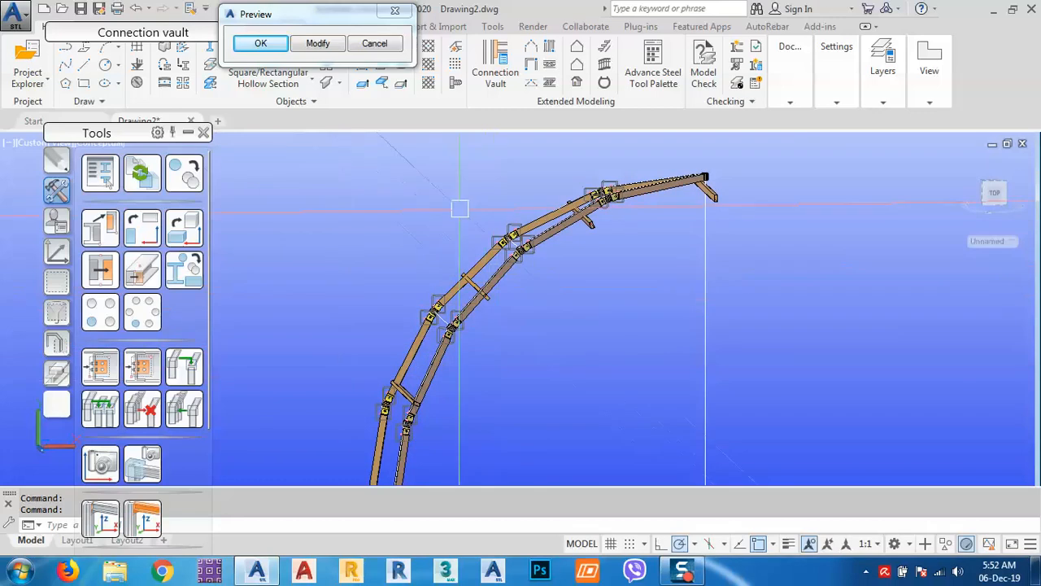
click(309, 43)
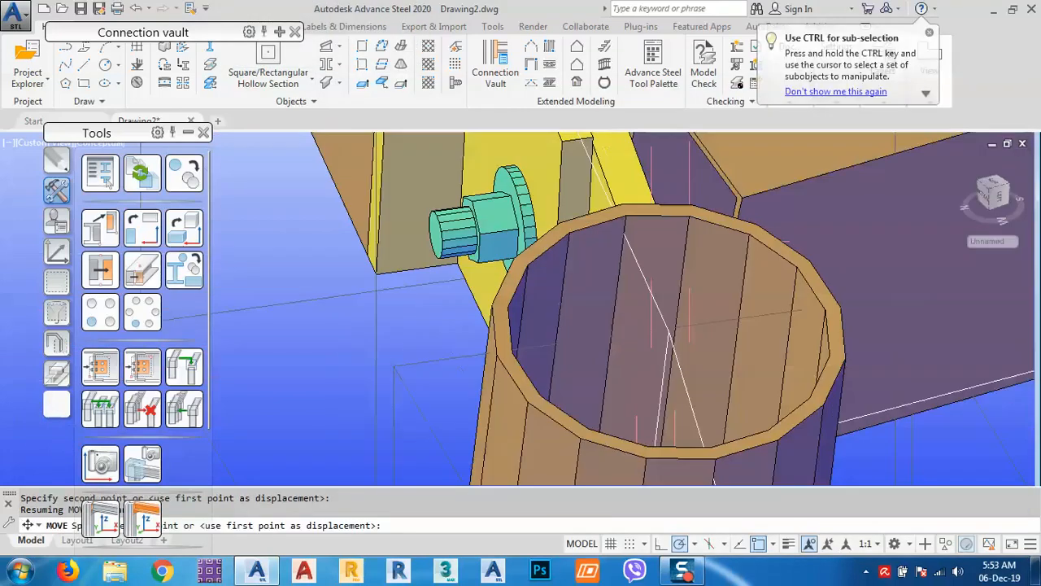
Finish moving the highest joint-level beam by placing its end at the centre of the rib's tubular joint below the apex
scroll(648, 283, up, 3)
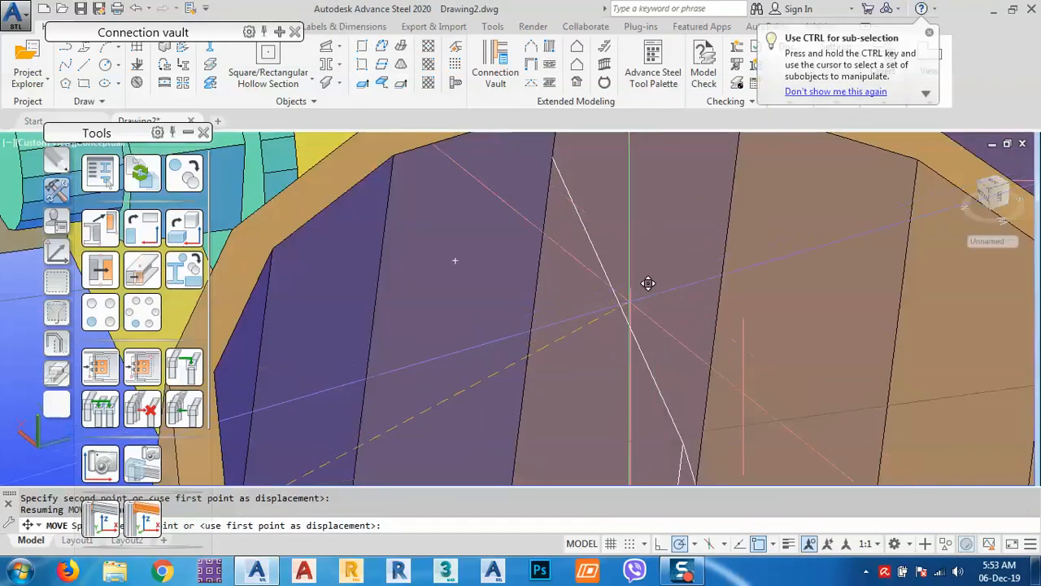
scroll(649, 283, down, 3)
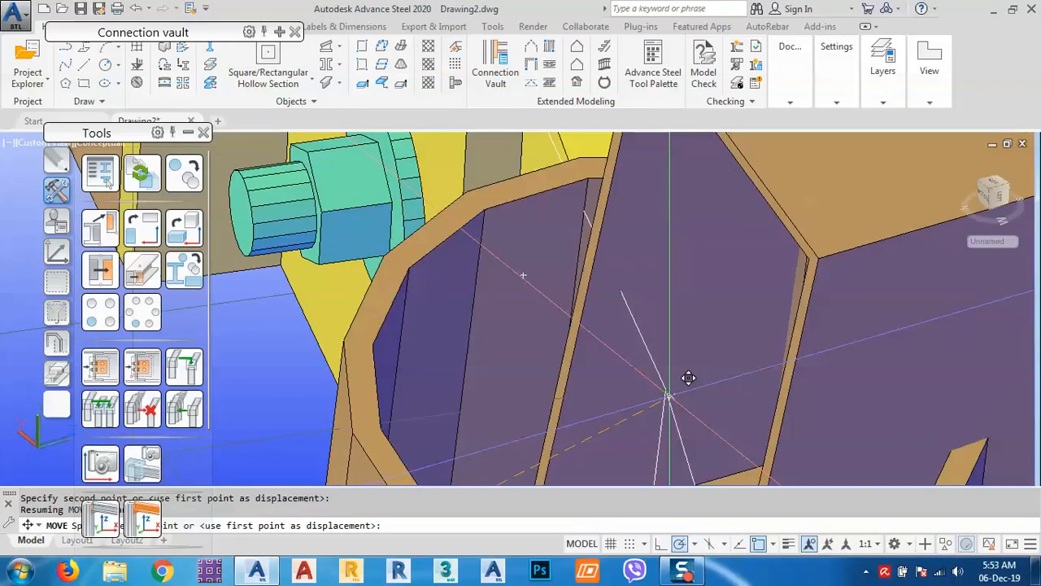
scroll(684, 371, down, 6)
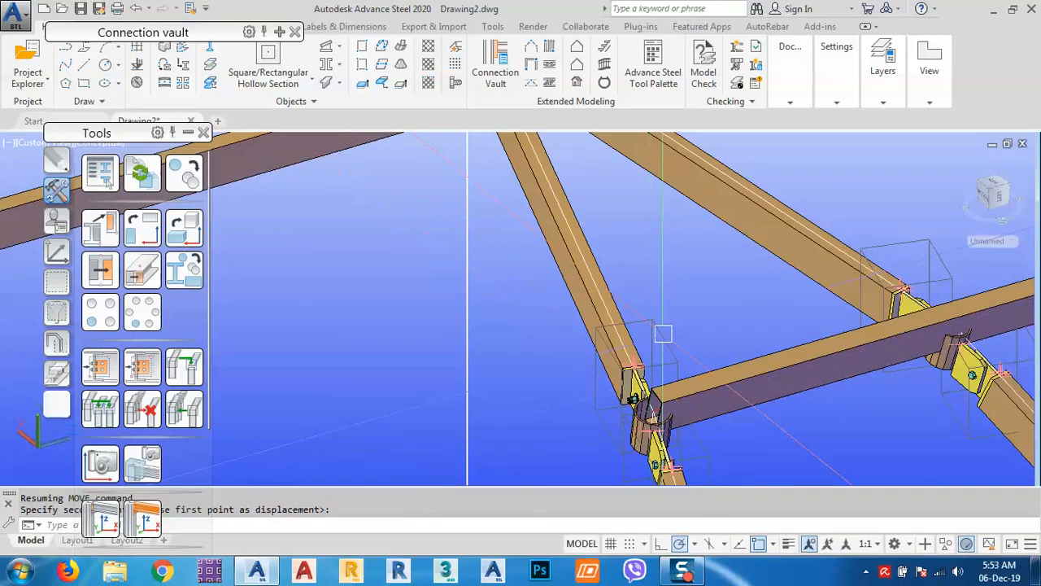
Erase the surplus arrayed beam that crosses the ribs at the apex
middle_drag(656, 322, 672, 419)
middle_drag(642, 268, 667, 365)
scroll(599, 275, down, 6)
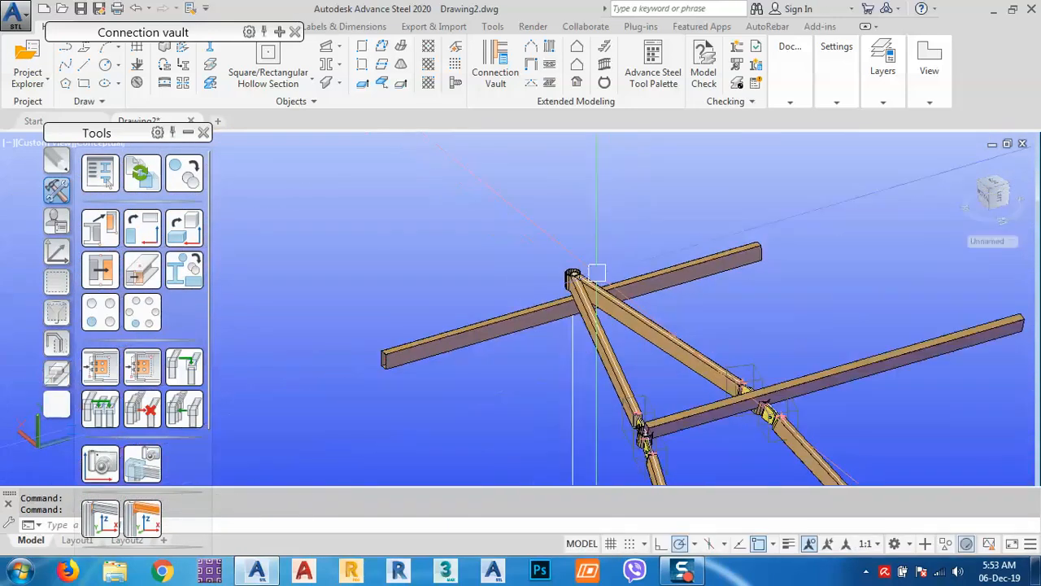
scroll(582, 317, down, 6)
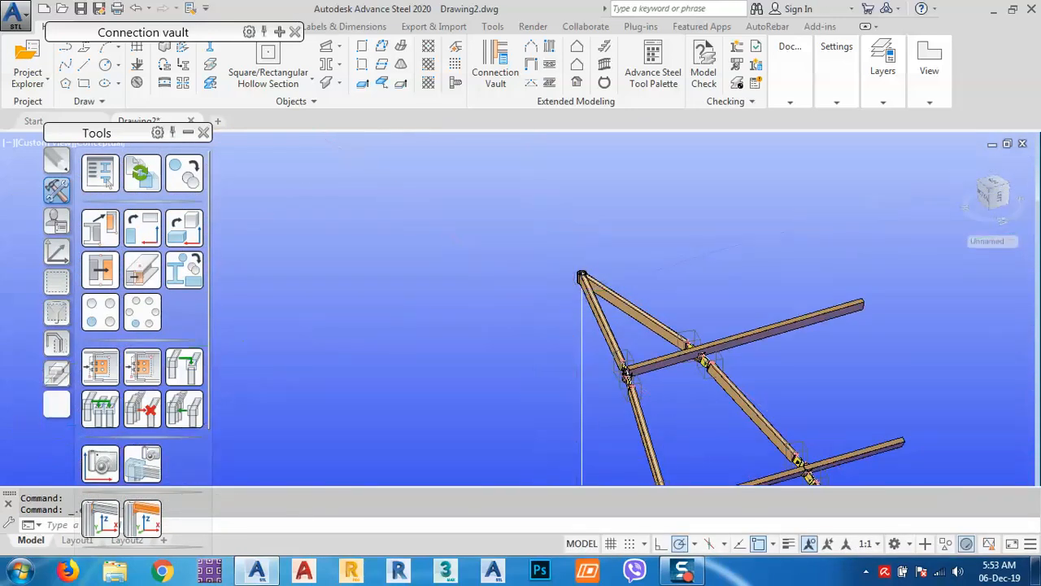
shift+middle_drag(623, 409, 572, 374)
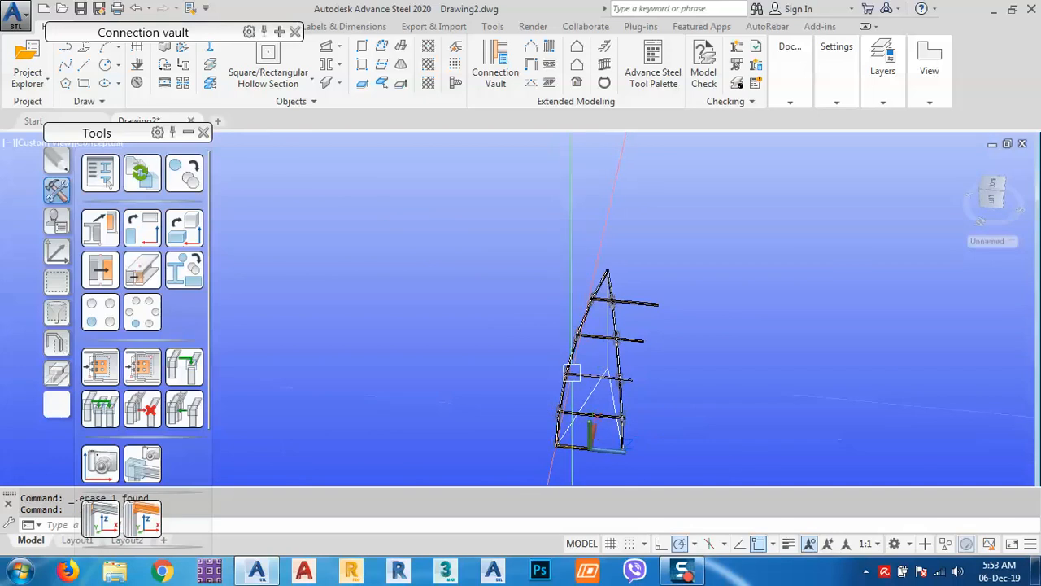
Move the uppermost remaining beam from its end point onto the system-line node inside the rib's joint tube
scroll(584, 294, up, 10)
shift+middle_drag(824, 336, 548, 374)
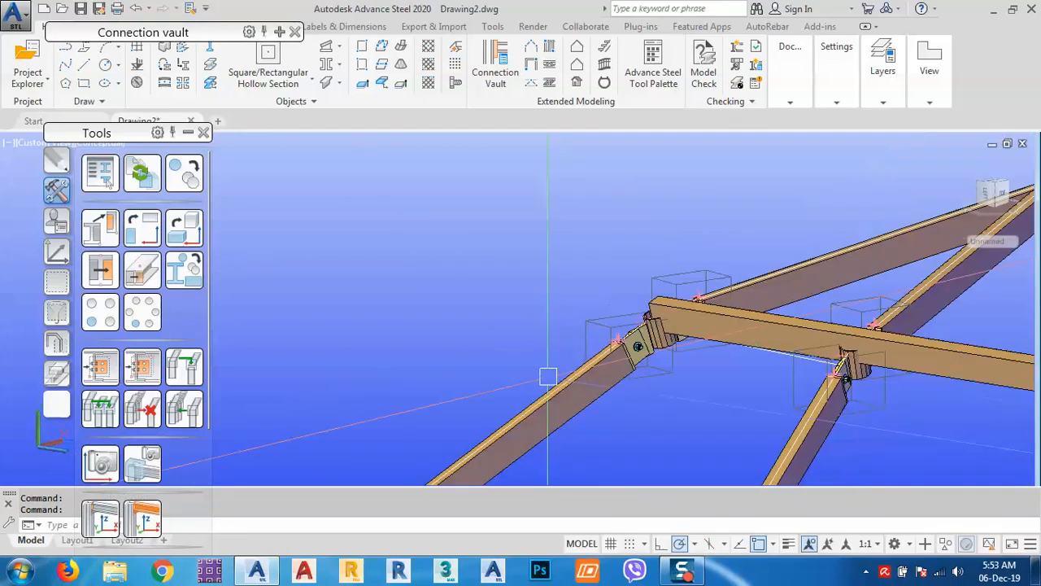
middle_drag(506, 464, 675, 364)
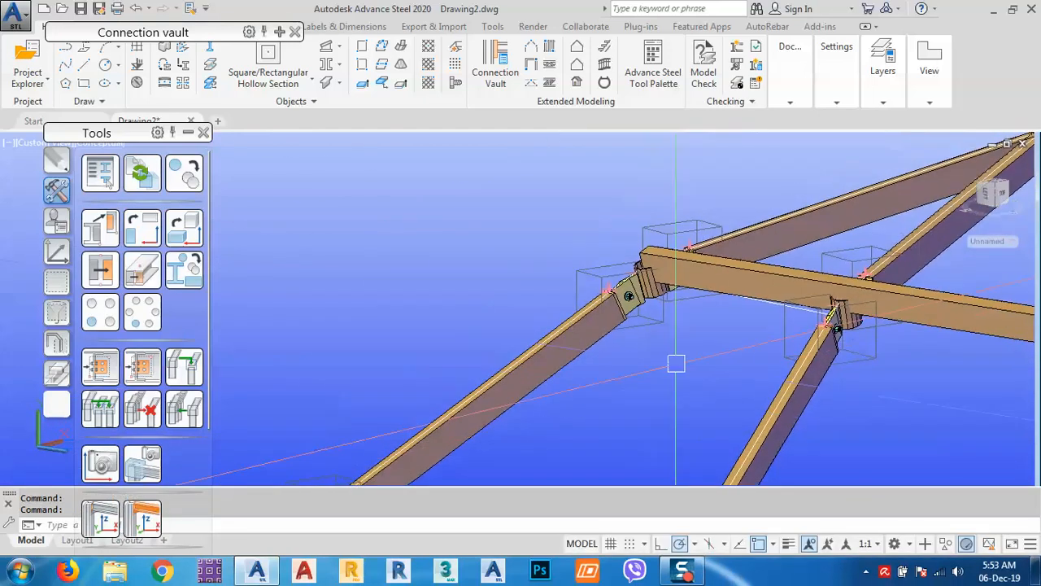
click(716, 291)
shift+middle_drag(715, 291, 727, 367)
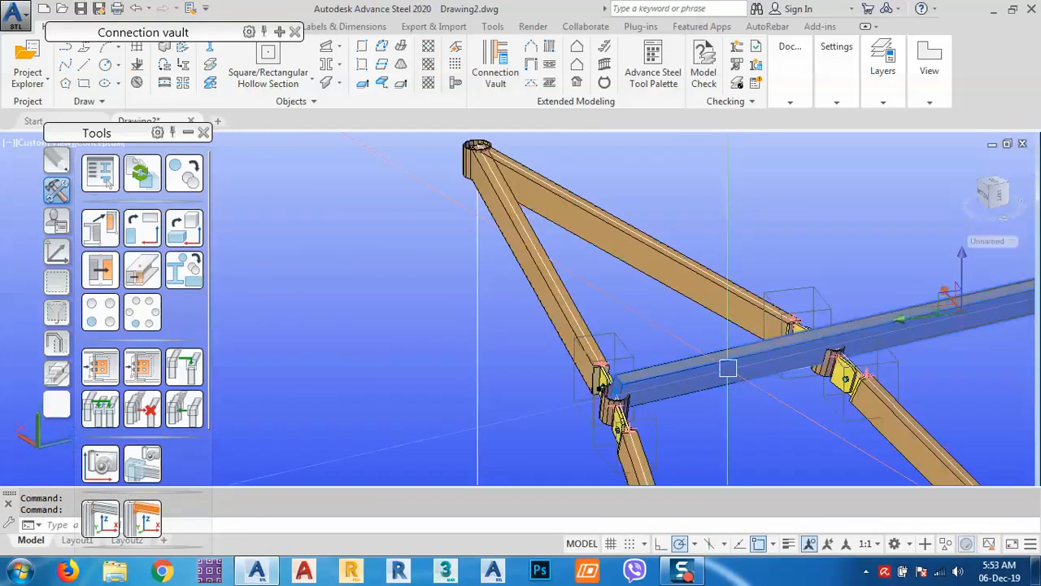
middle_drag(664, 384, 718, 329)
scroll(699, 332, up, 4)
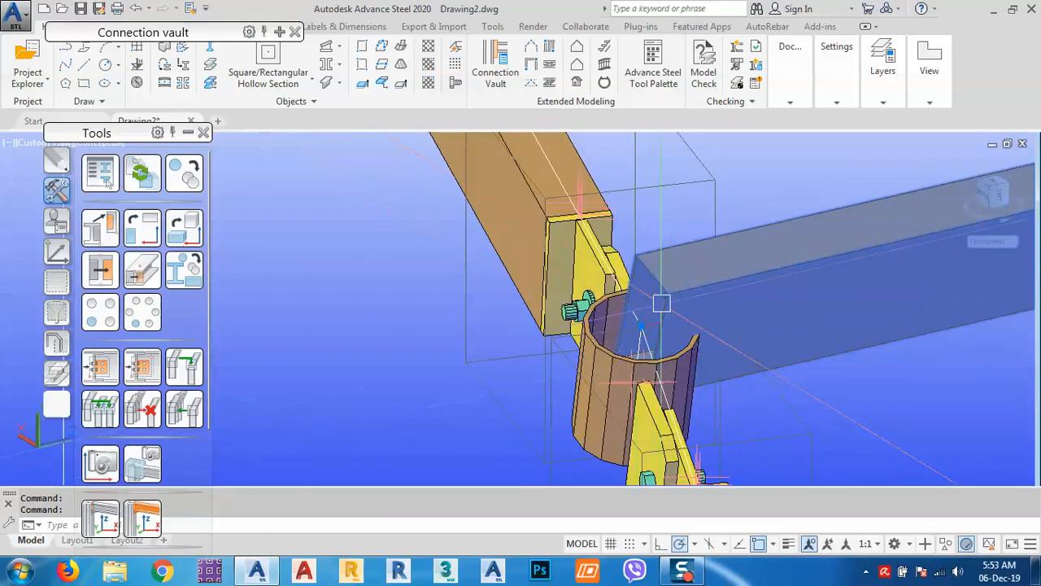
text(m)
key(Return)
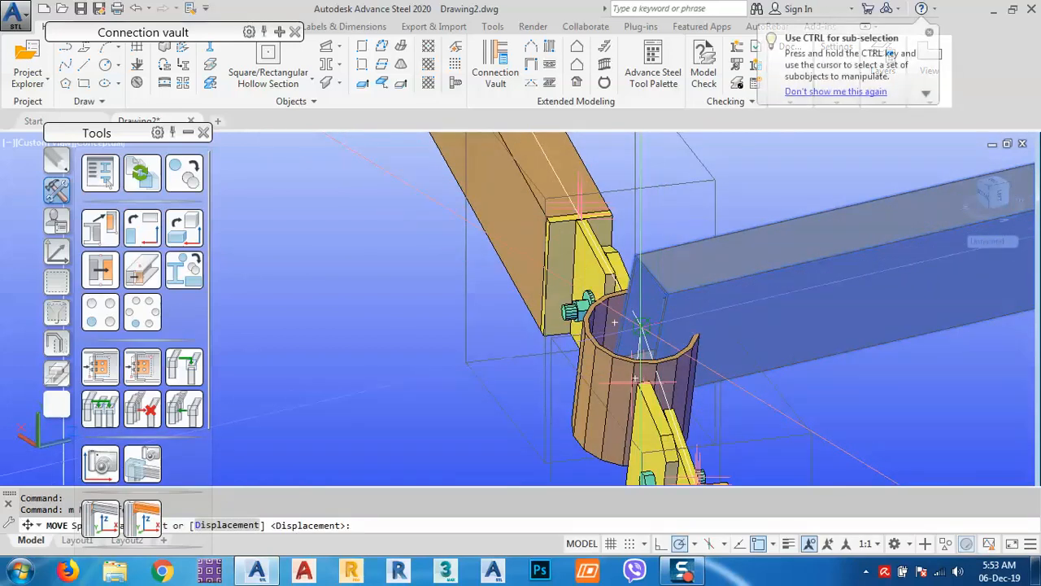
click(659, 313)
shift+middle_drag(640, 384, 674, 377)
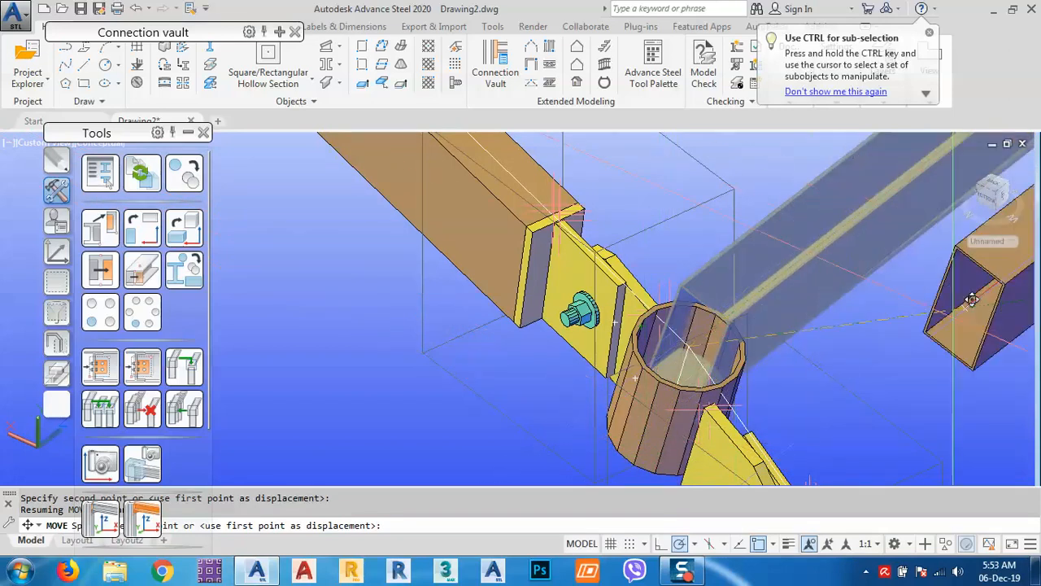
click(693, 367)
Shorten the second beam from the apex by stretching its free end to 170 beyond the second rib's joint
shift+middle_drag(761, 389, 770, 394)
shift+middle_drag(705, 355, 663, 330)
scroll(574, 264, down, 9)
shift+middle_drag(565, 301, 632, 349)
scroll(623, 328, up, 3)
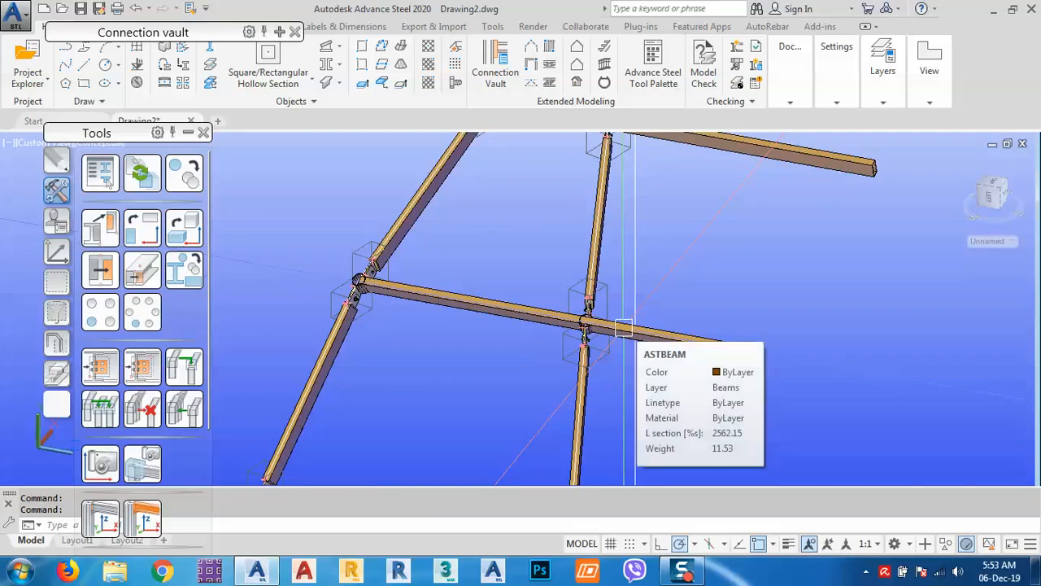
key(Escape)
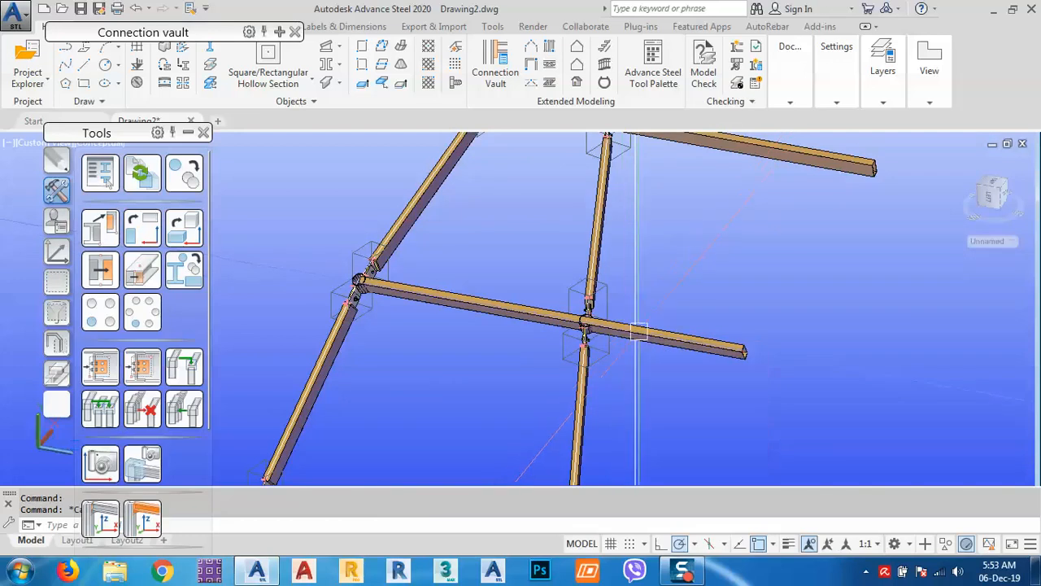
click(696, 341)
scroll(741, 346, up, 5)
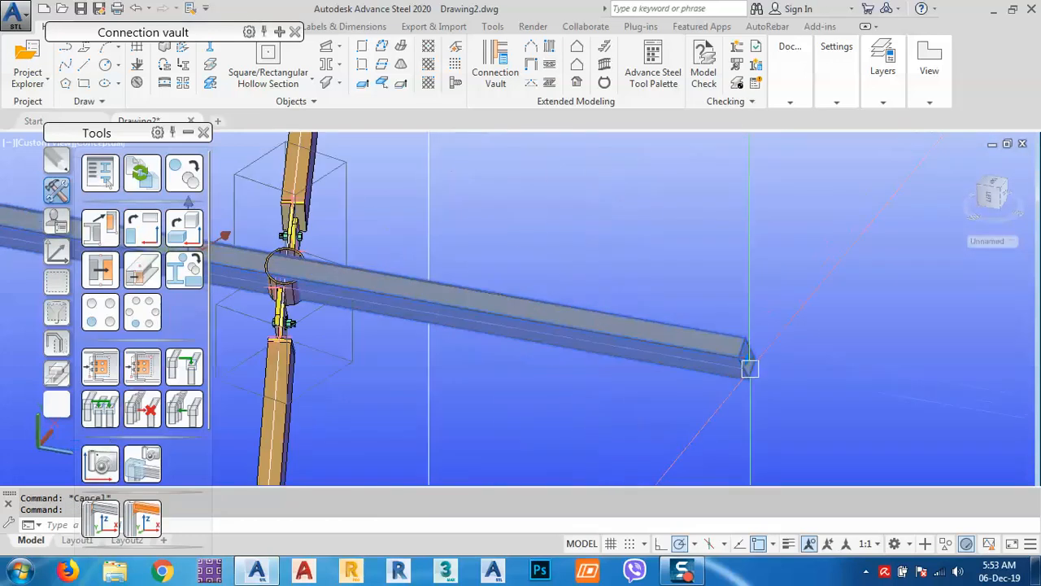
click(741, 346)
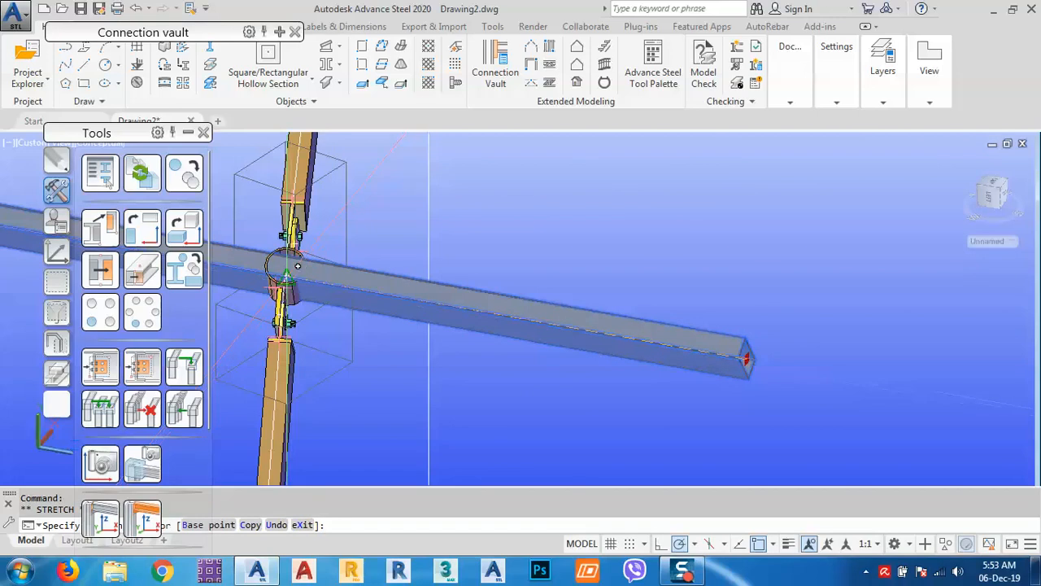
middle_drag(285, 268, 633, 350)
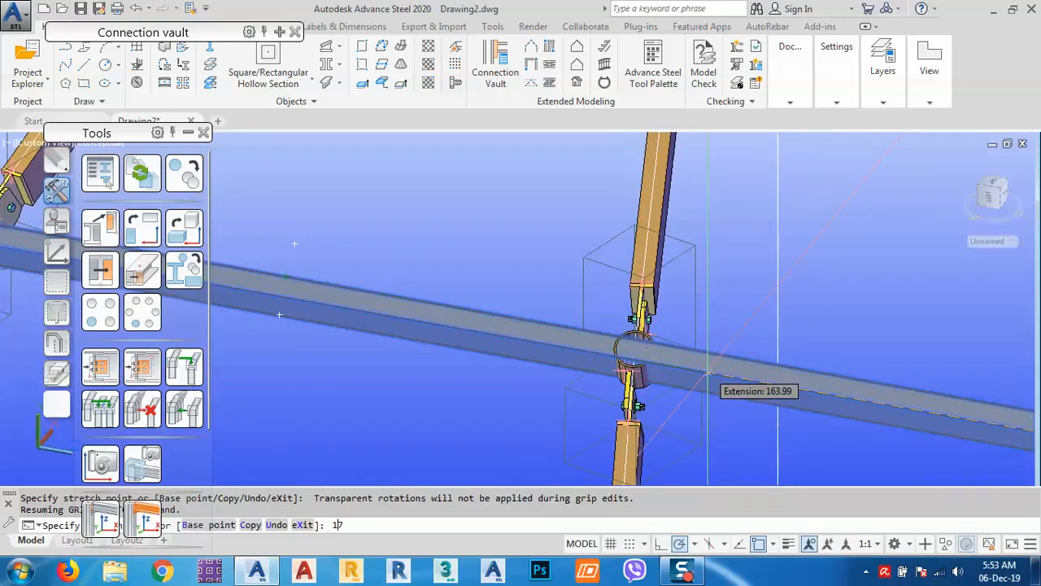
key(Return)
scroll(687, 309, down, 5)
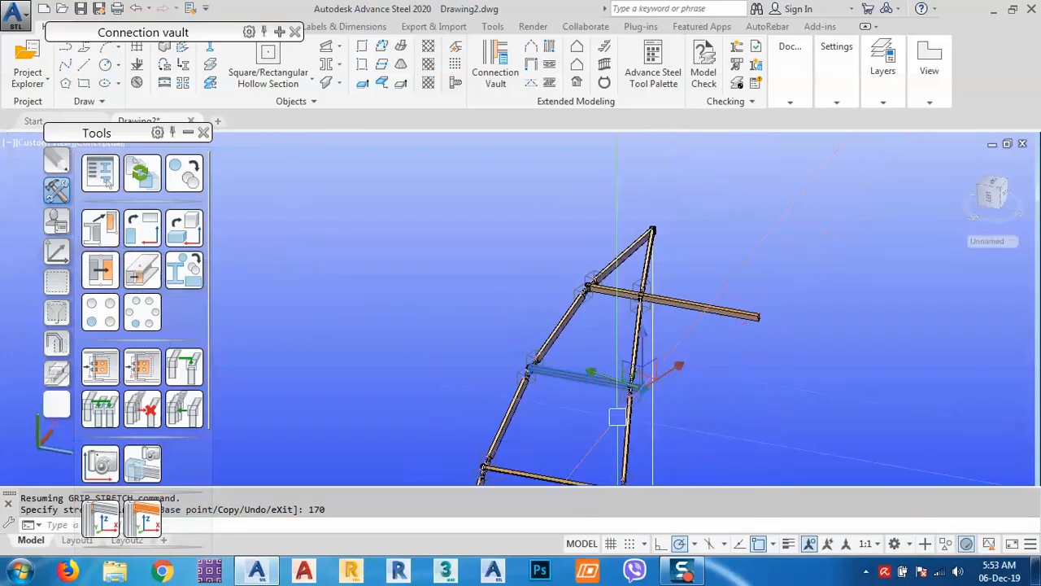
key(Escape)
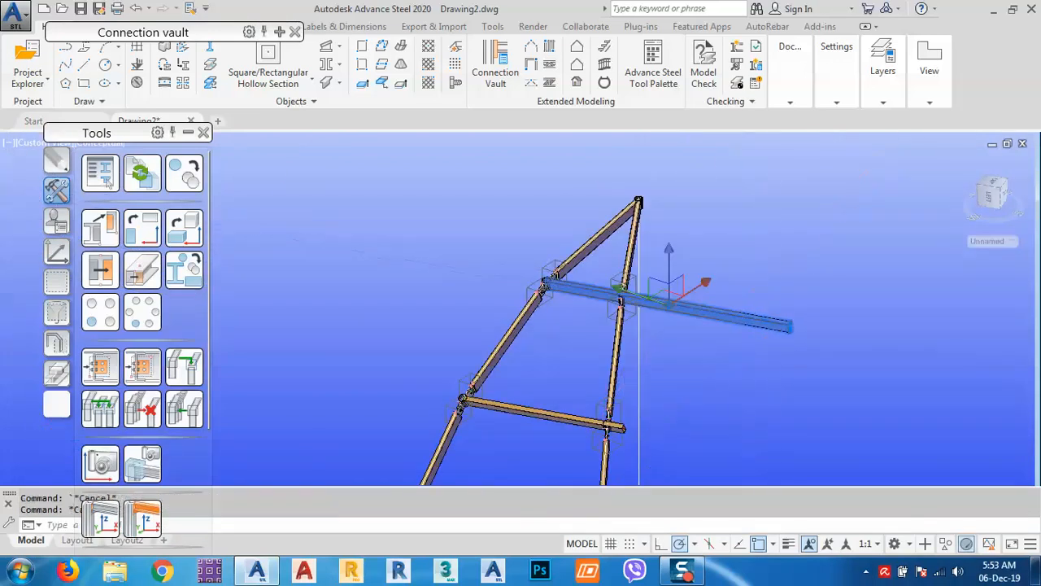
Shorten the uppermost beam by stretching its free end 1600 back along its axis towards the second rib
scroll(789, 326, up, 4)
click(790, 324)
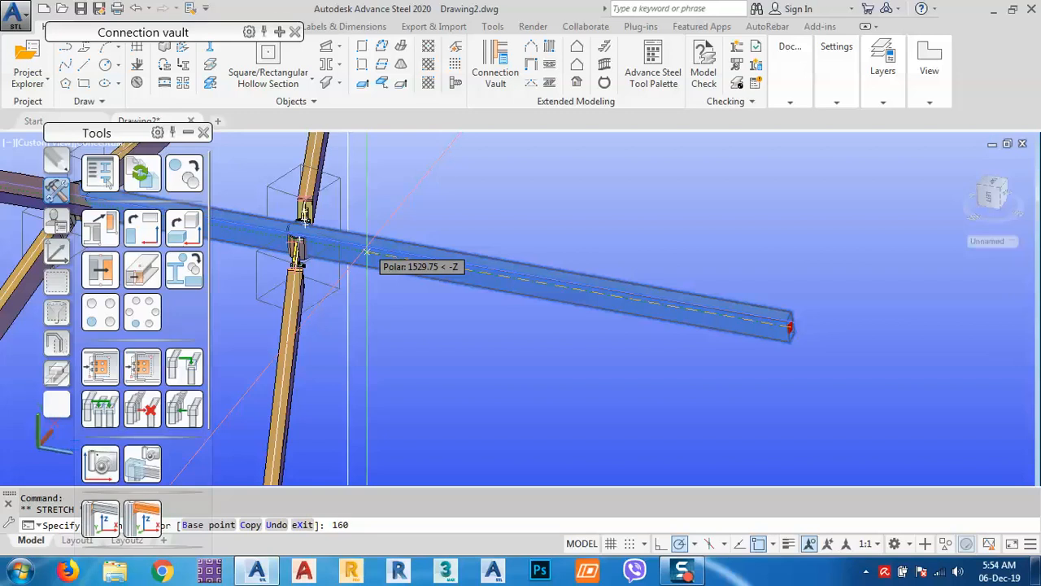
text(1600)
key(Return)
scroll(367, 252, down, 8)
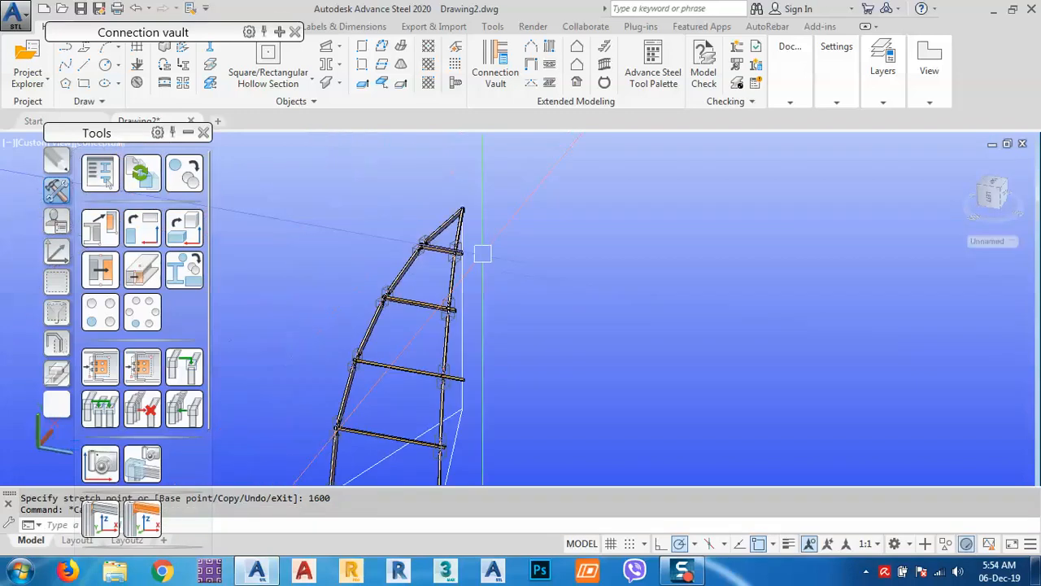
Copy the rib's bolted gusset joint to the base beam, with the base tube as main and the beam as secondary member
scroll(500, 297, up, 6)
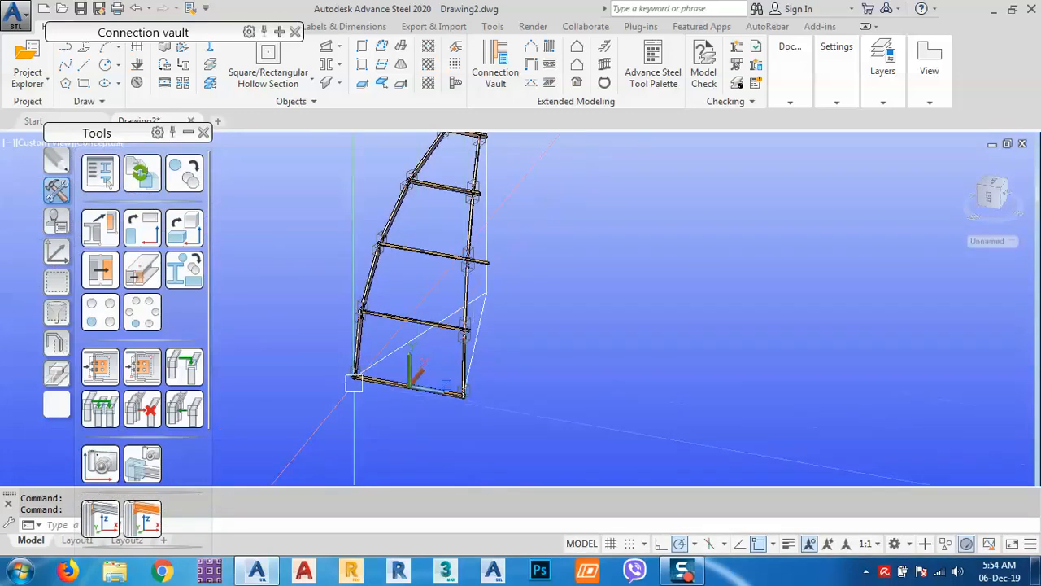
scroll(360, 370, up, 7)
middle_drag(361, 370, 430, 370)
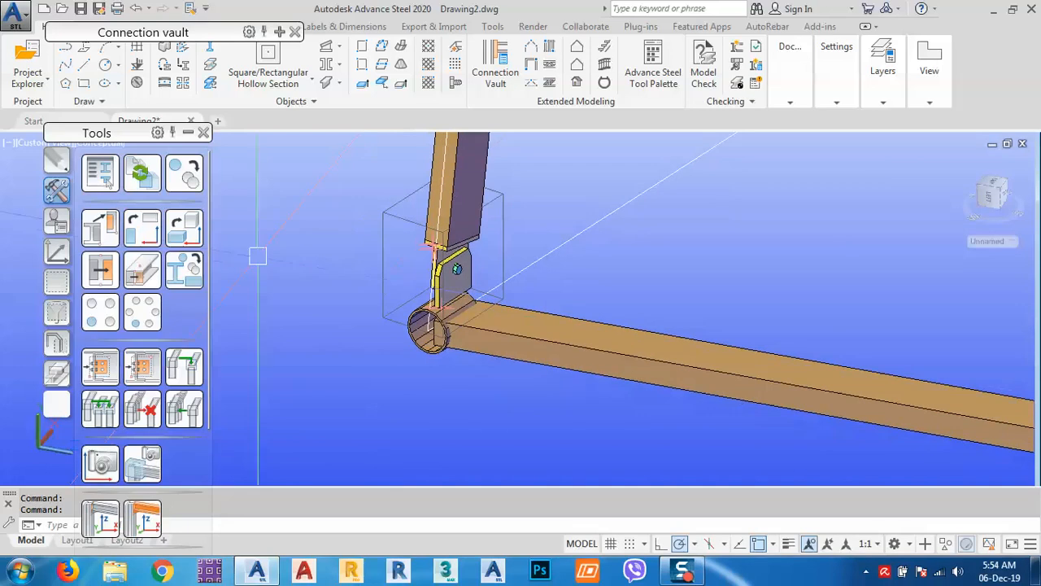
click(470, 279)
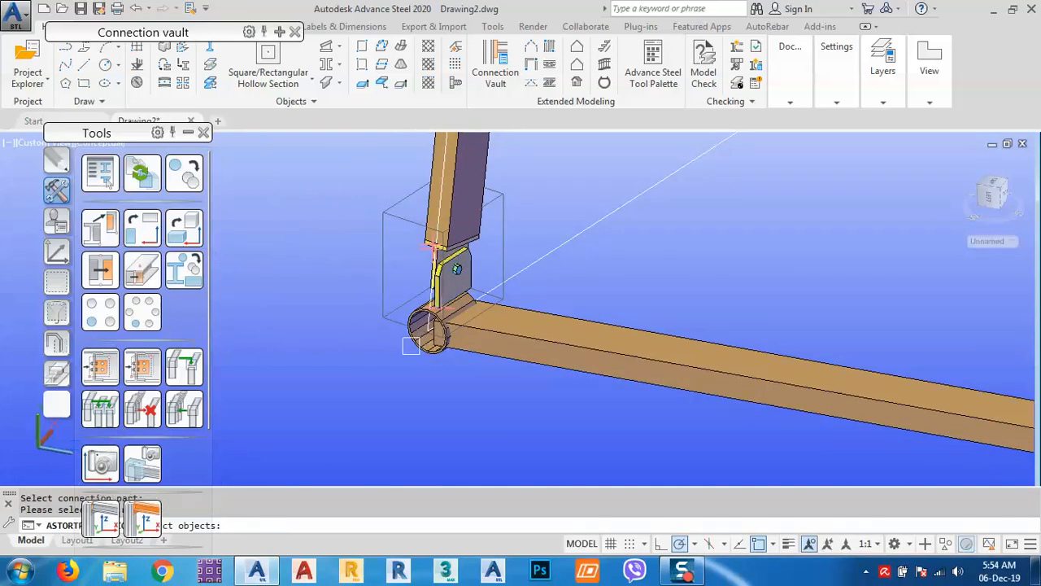
click(411, 346)
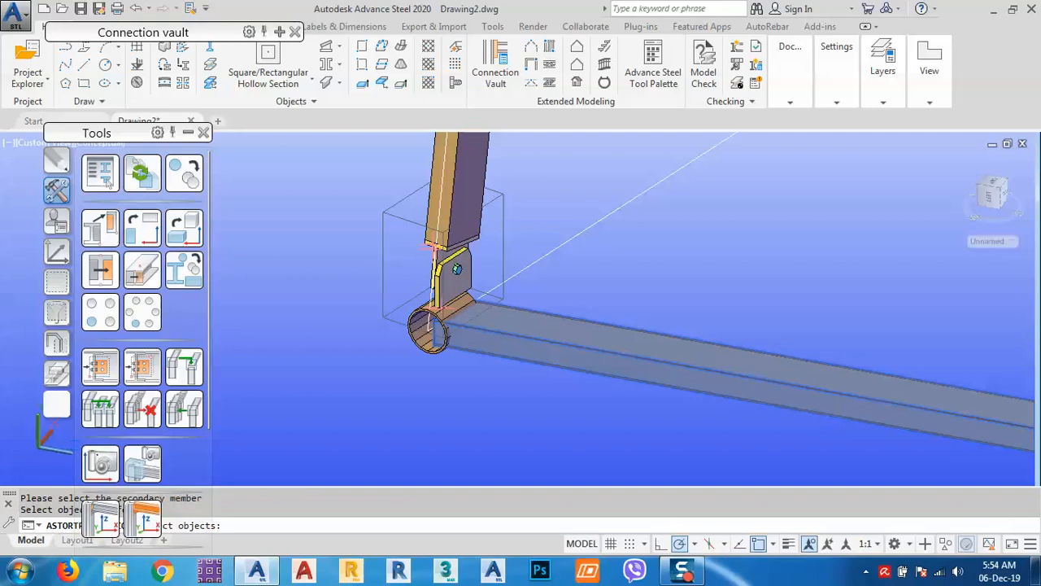
click(461, 345)
key(Return)
key(Return)
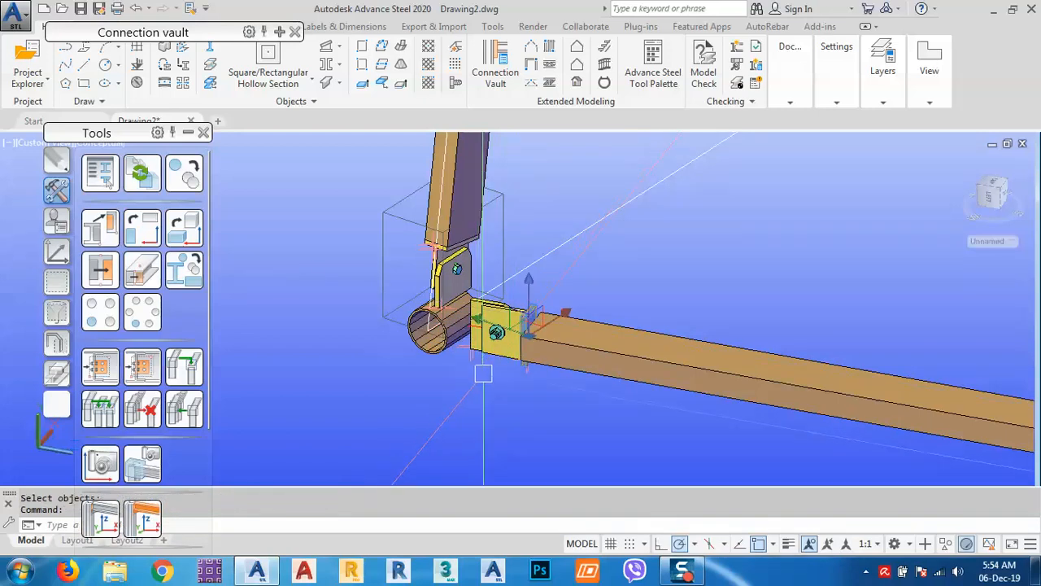
key(Escape)
Set the gusset orientation of the base beam's new joint to parallel main and close its properties
scroll(506, 331, up, 3)
right_click(563, 272)
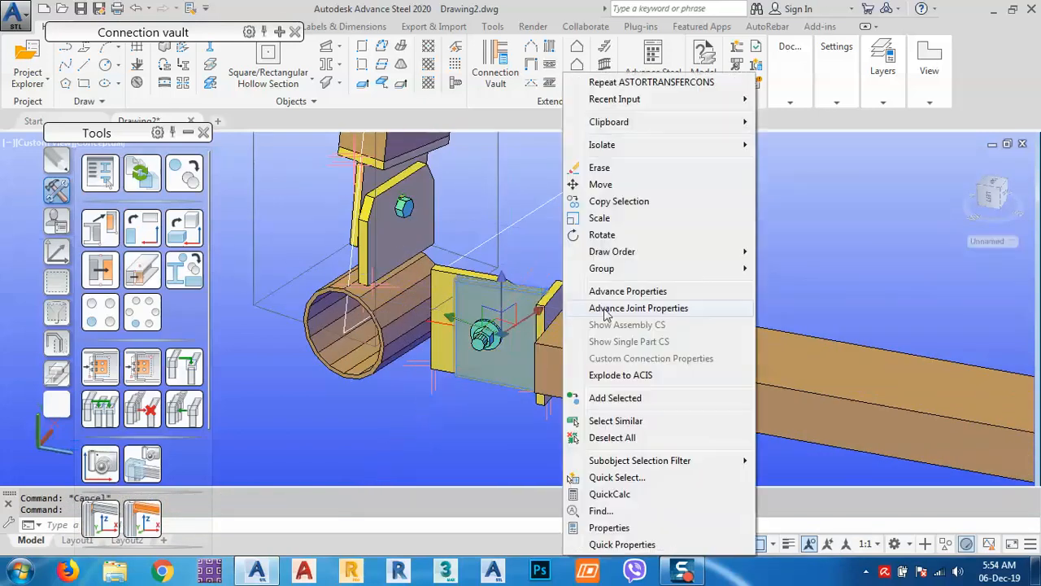
click(623, 309)
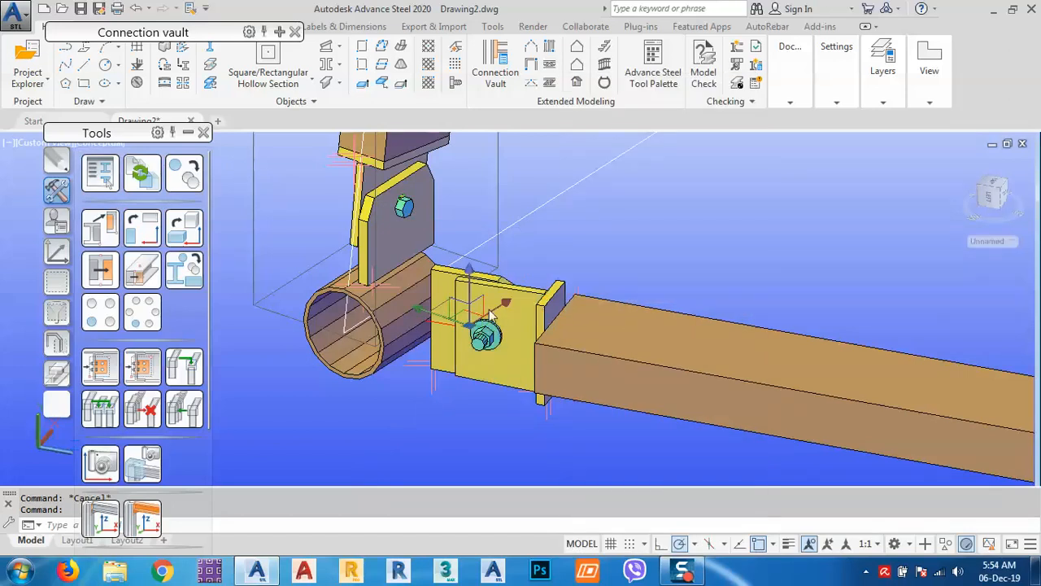
double_click(556, 287)
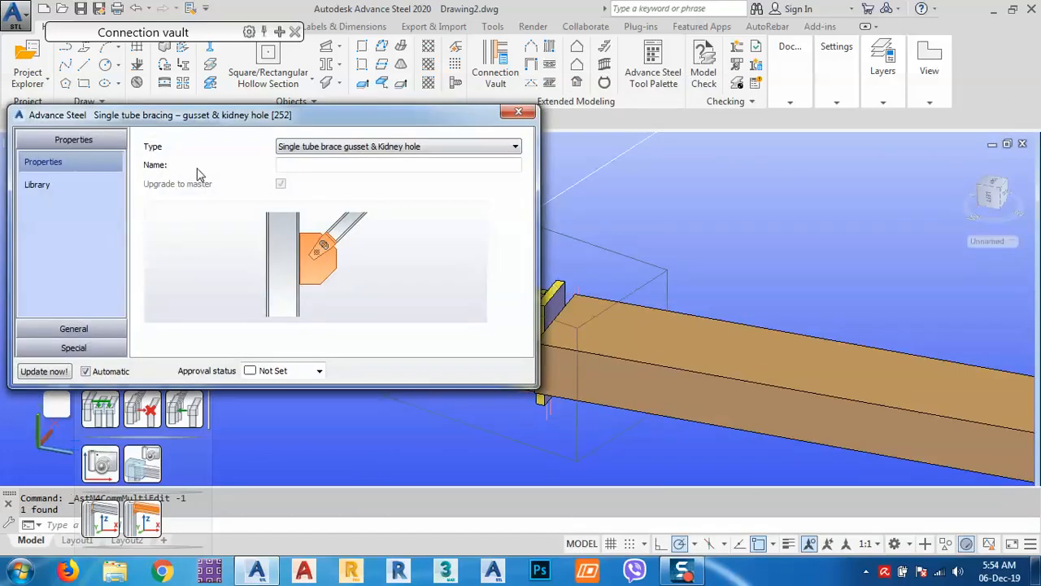
click(85, 329)
click(324, 159)
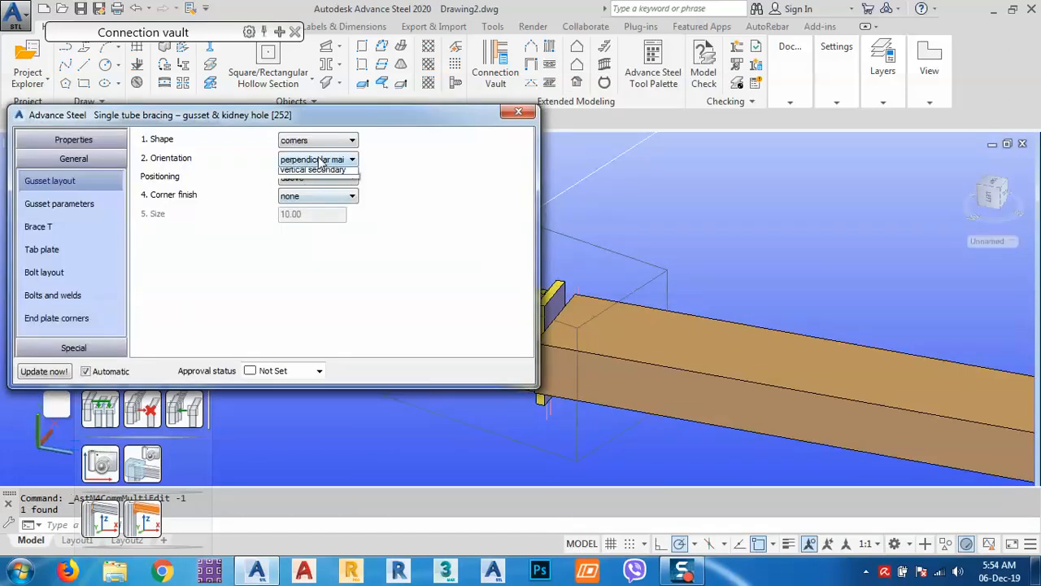
click(309, 173)
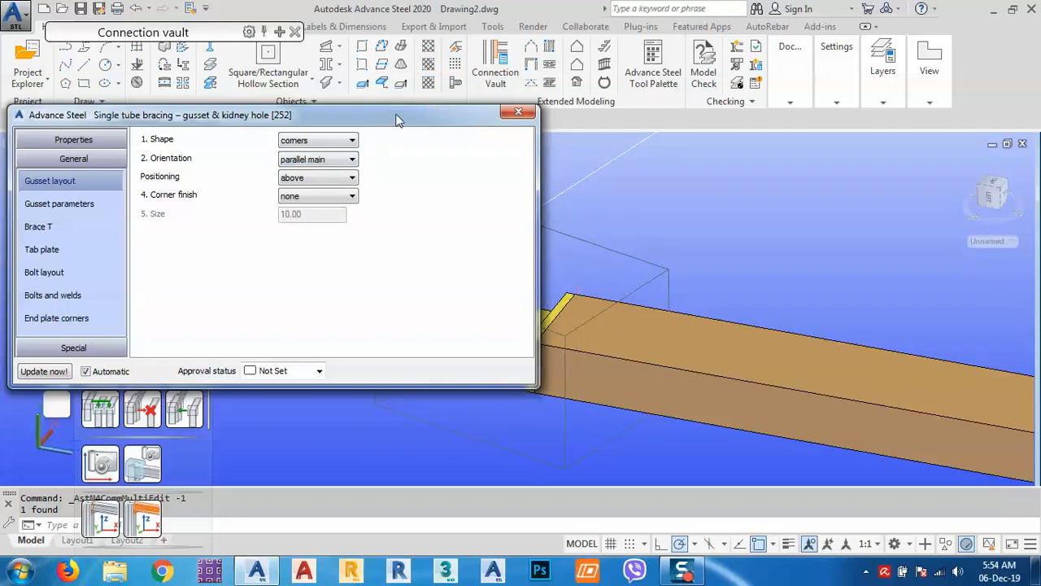
drag(398, 120, 330, 199)
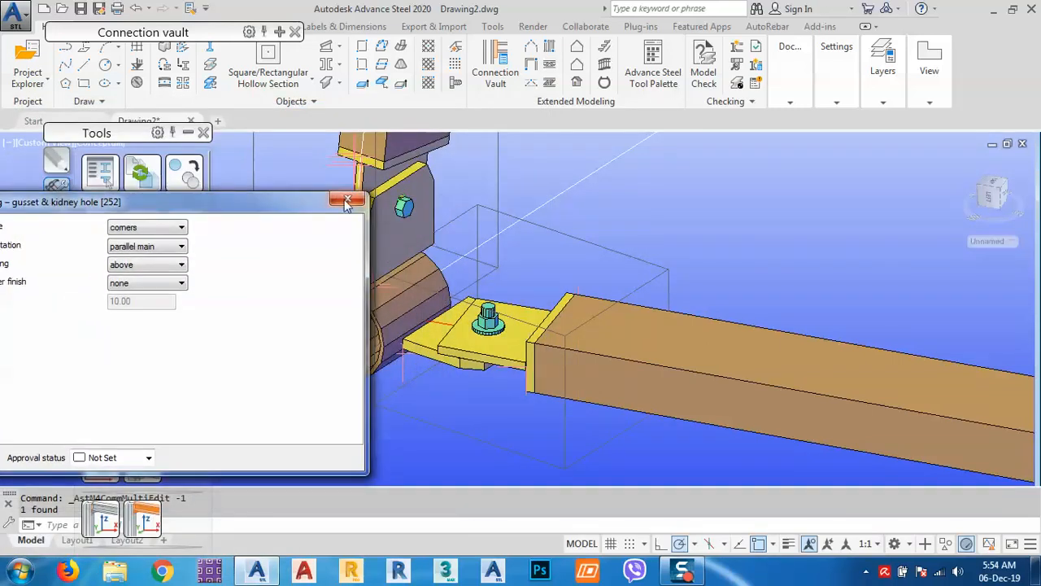
click(347, 201)
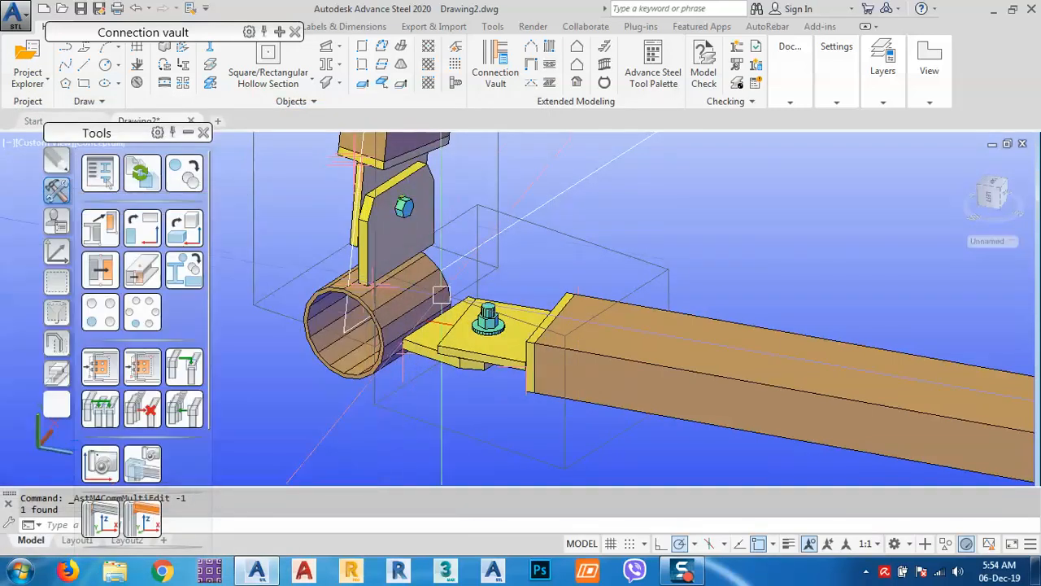
Propagate the base beam's gusset joint to matching connections in the model
click(669, 275)
right_click(649, 252)
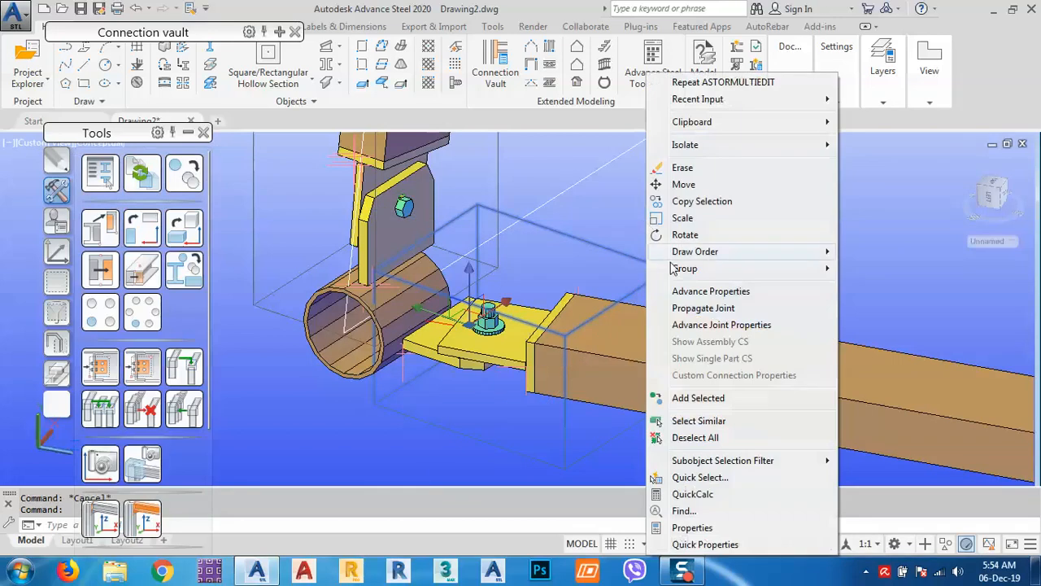
click(700, 308)
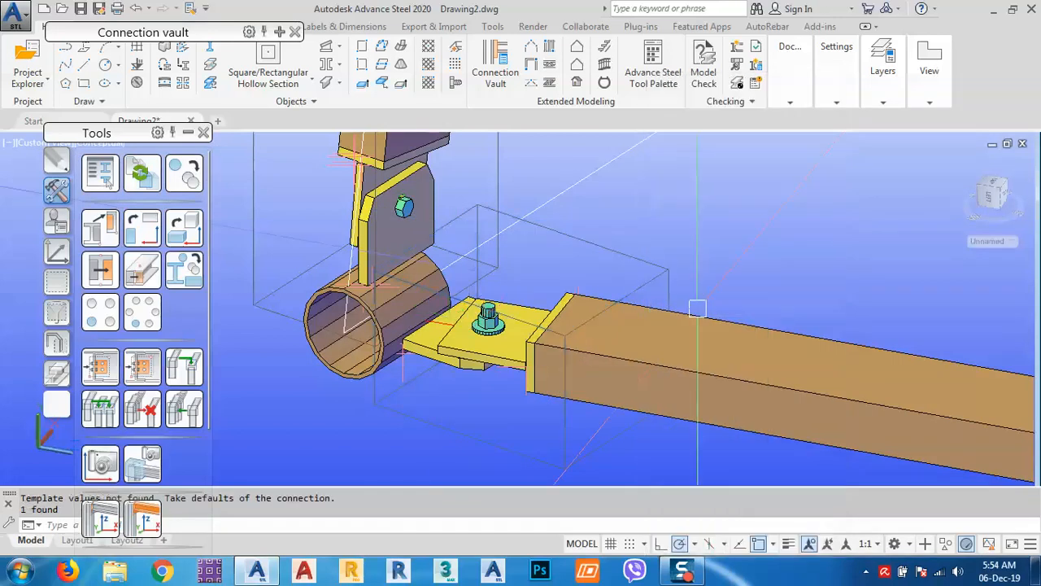
Copy the base beam's bolted gusset joint to the second beam up at the first rib, with the rib's tube as main and the beam as secondary member
scroll(697, 308, down, 10)
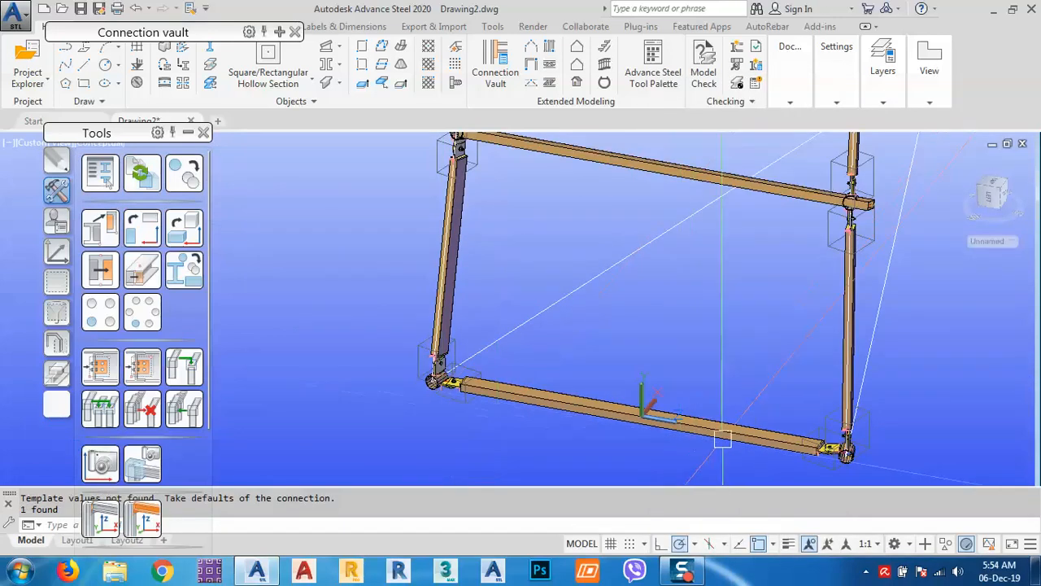
scroll(846, 456, up, 5)
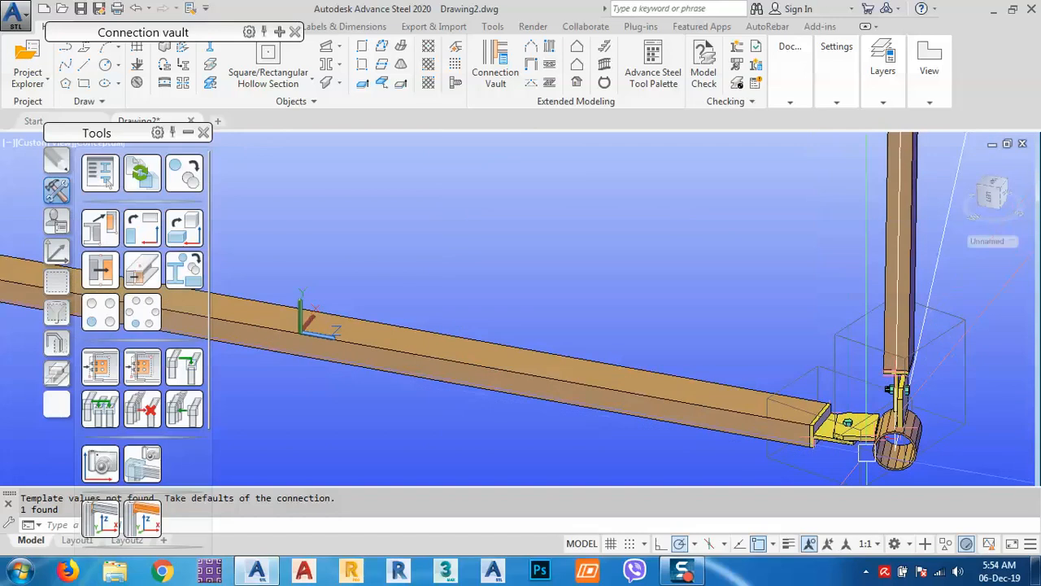
scroll(867, 453, down, 5)
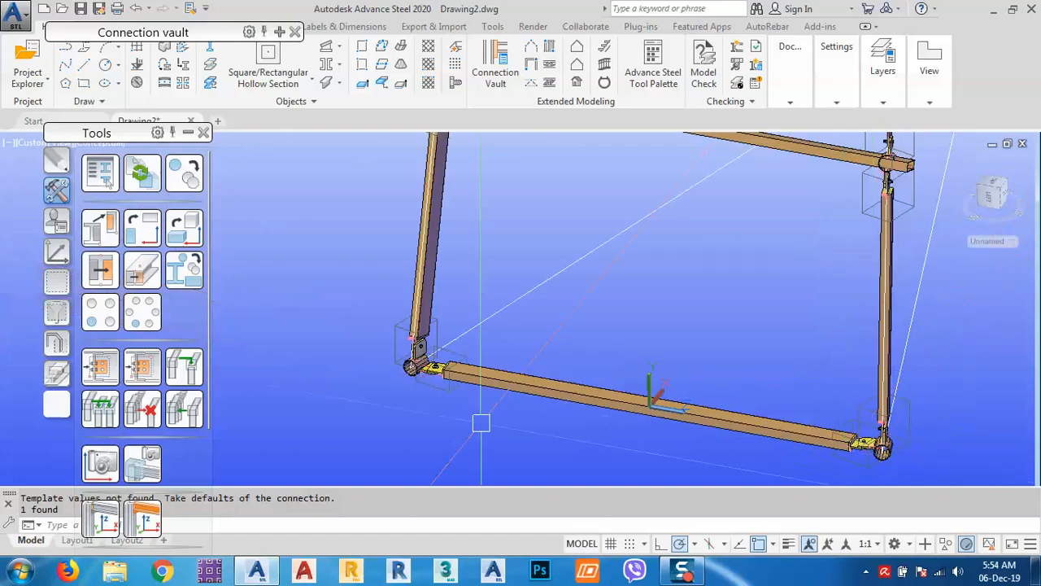
click(106, 369)
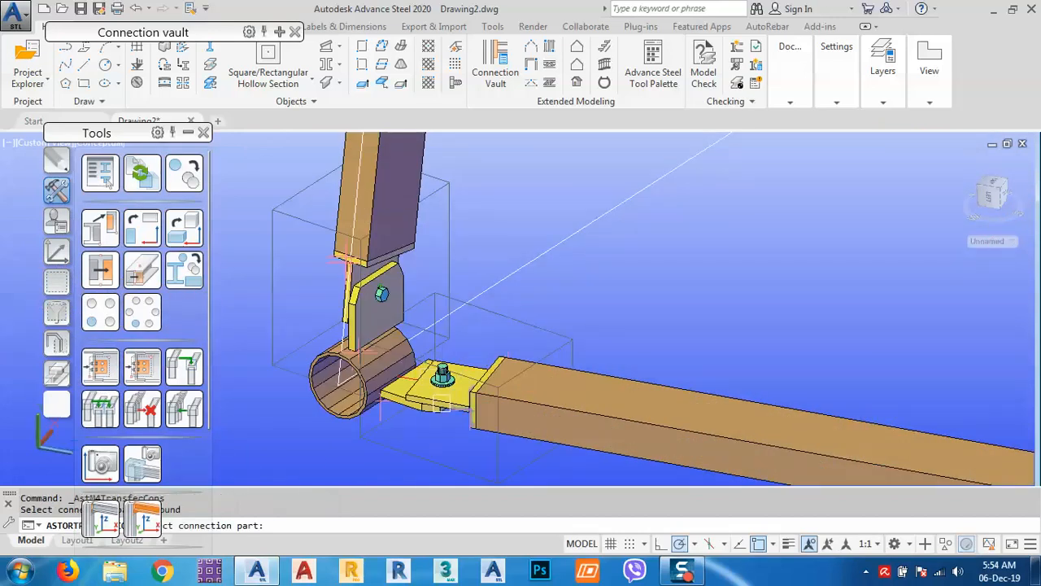
scroll(432, 398, up, 3)
click(428, 396)
key(Return)
scroll(428, 399, down, 8)
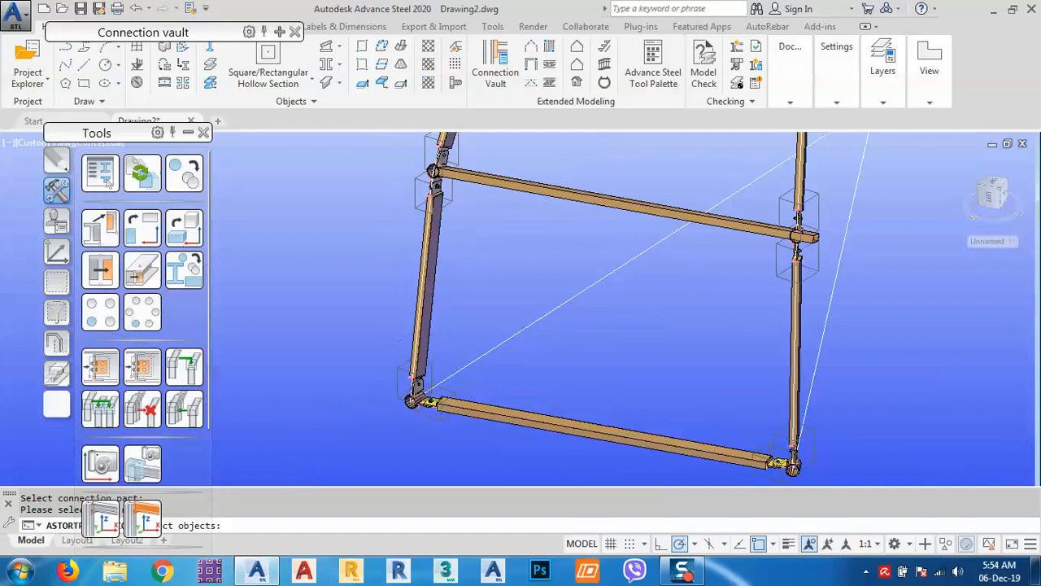
scroll(459, 356, down, 5)
scroll(453, 291, up, 8)
scroll(418, 357, up, 1)
click(440, 303)
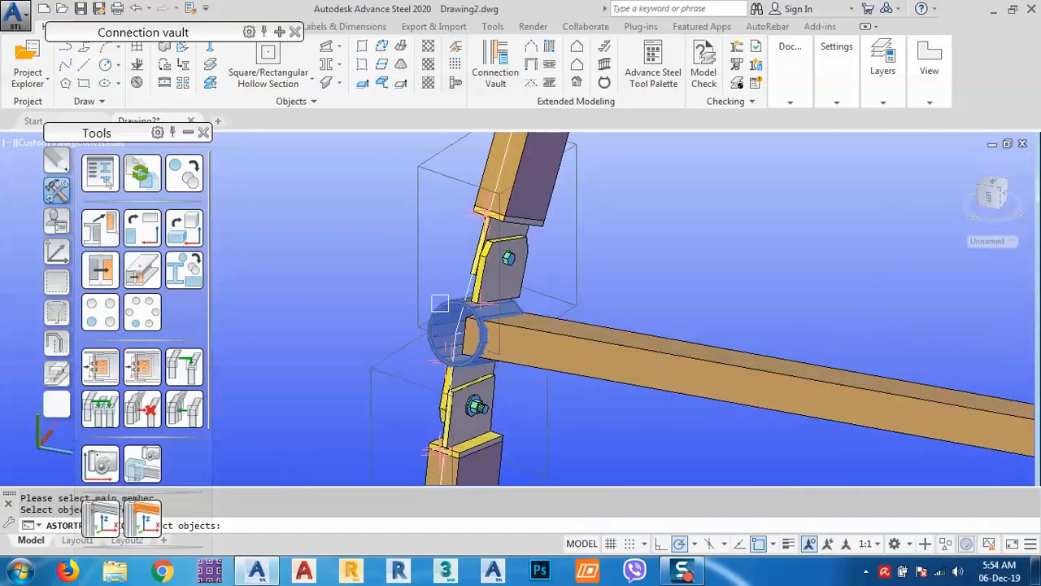
key(Return)
click(613, 353)
key(Return)
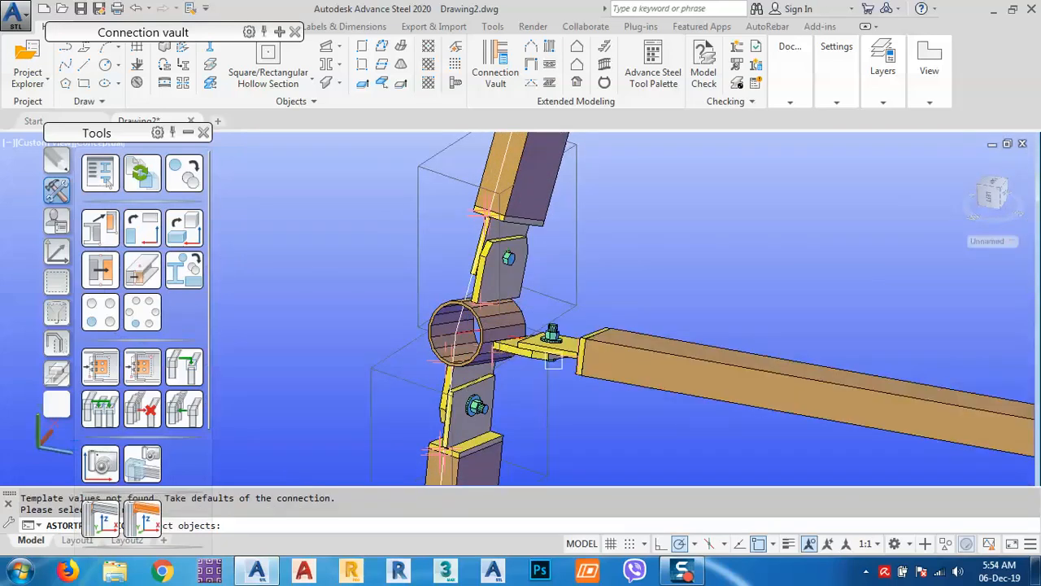
Apply the same gusset joint to the third beam up at the first rib, choosing the rib tube as main and the beam as secondary
scroll(543, 381, down, 8)
middle_drag(625, 260, 603, 322)
scroll(549, 329, up, 8)
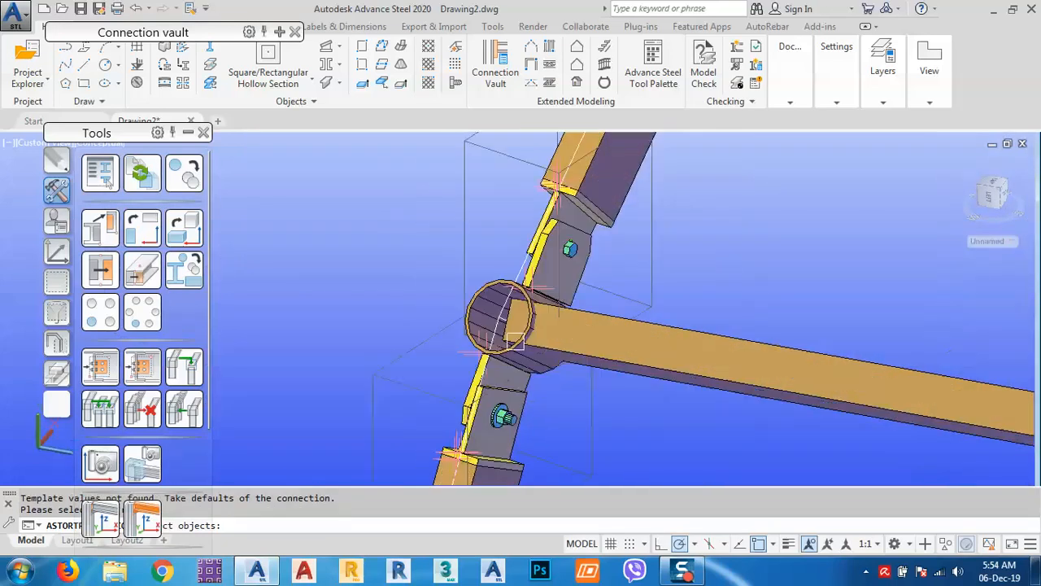
click(491, 294)
key(Return)
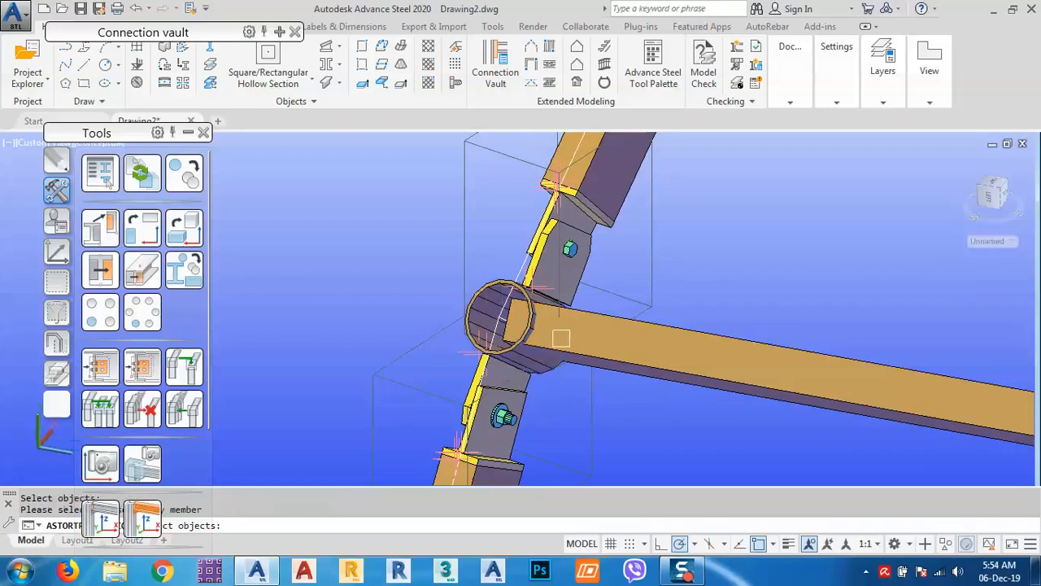
click(616, 348)
key(Return)
Connect the fourth beam up to the first rib's tube with the copied gusset joint, tube as main and beam as secondary member
scroll(652, 350, down, 5)
middle_drag(698, 291, 641, 413)
scroll(563, 284, up, 8)
click(602, 253)
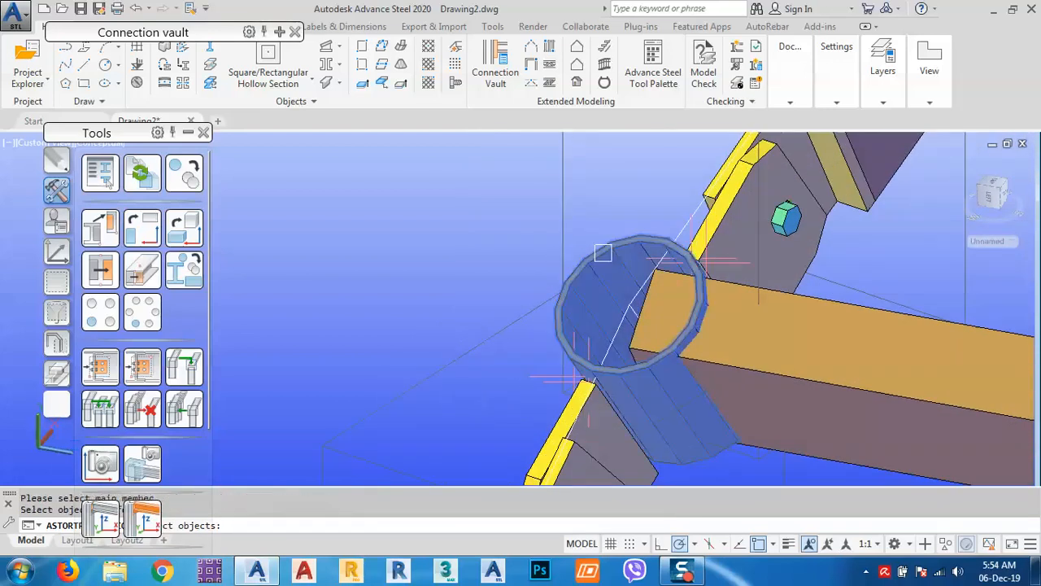
key(Return)
click(787, 361)
key(Return)
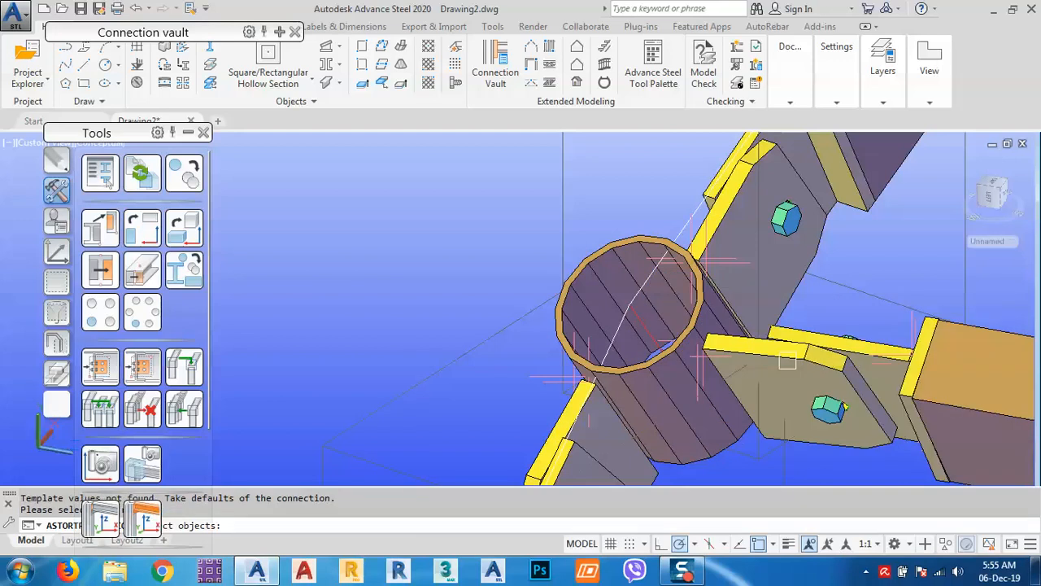
Connect the uppermost beam to the first rib's tube with the copied gusset joint, tube as main and beam as secondary member
scroll(576, 401, down, 10)
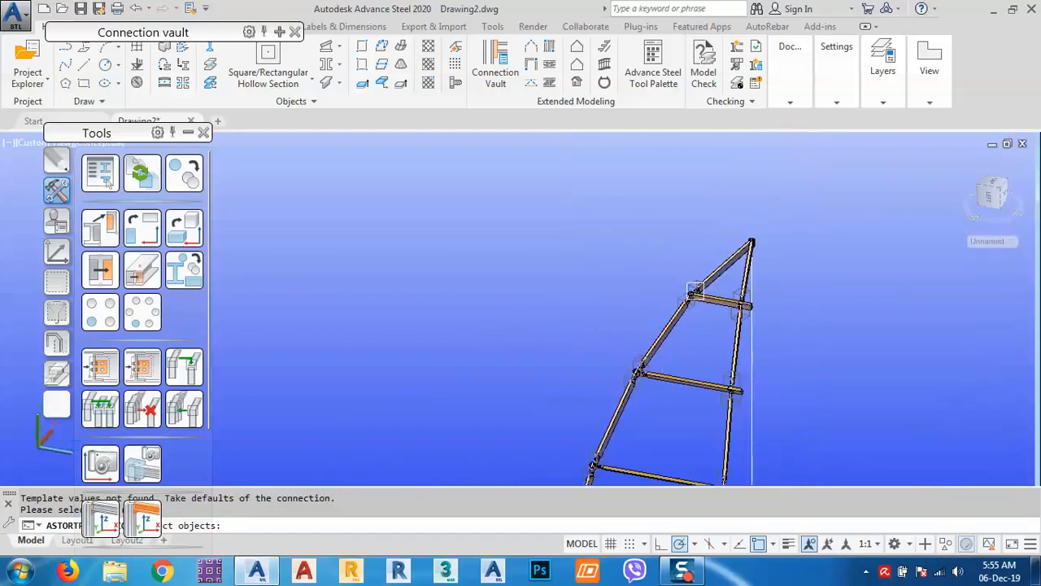
scroll(697, 288, up, 8)
scroll(649, 320, up, 3)
click(593, 325)
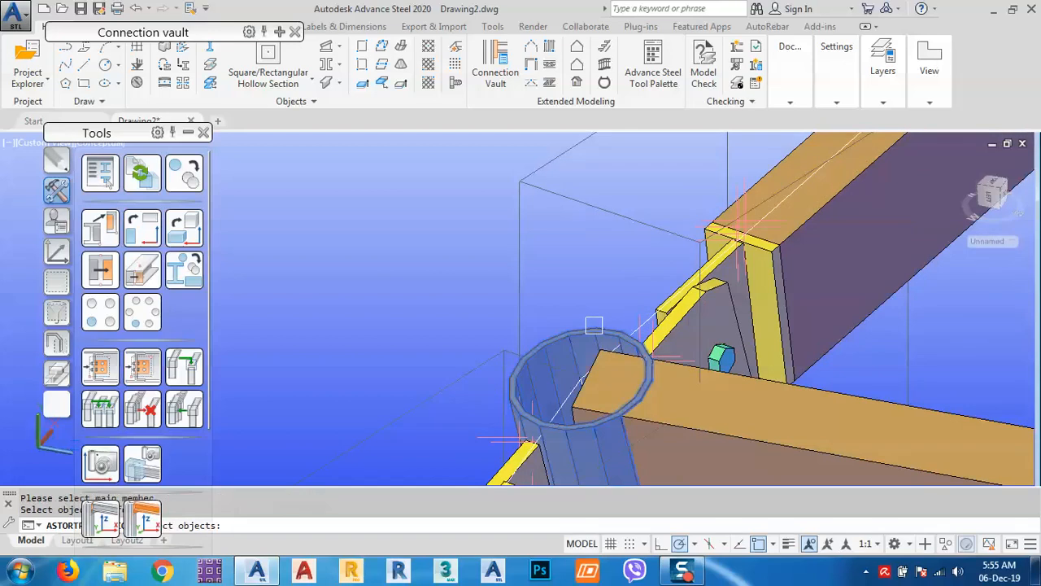
click(753, 437)
key(Return)
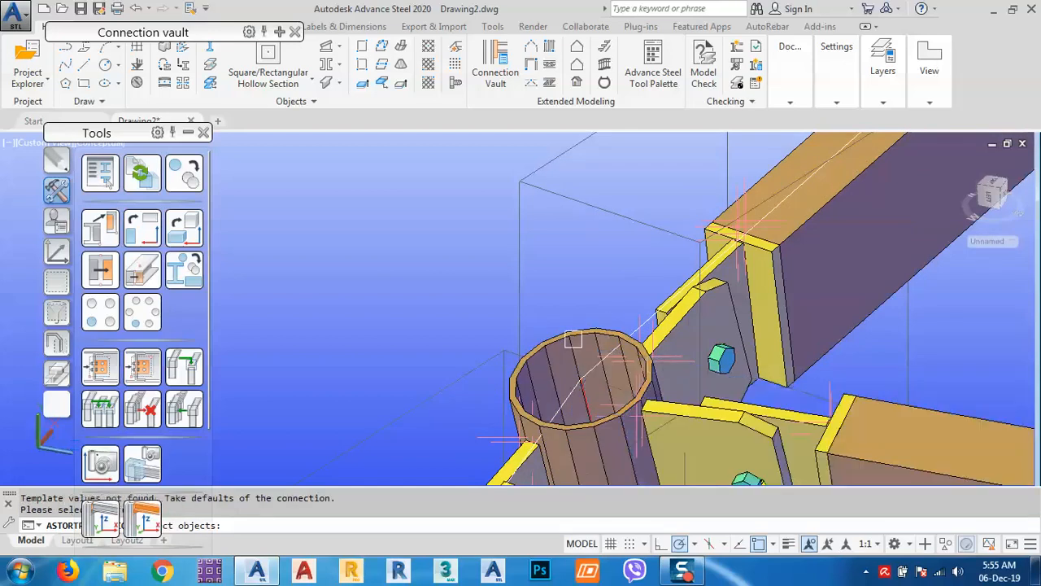
Apply the copied gusset joint to the uppermost beam's other end, with the second rib's tube as main and the beam as secondary member
scroll(512, 317, down, 4)
middle_drag(889, 419, 868, 367)
scroll(809, 334, up, 6)
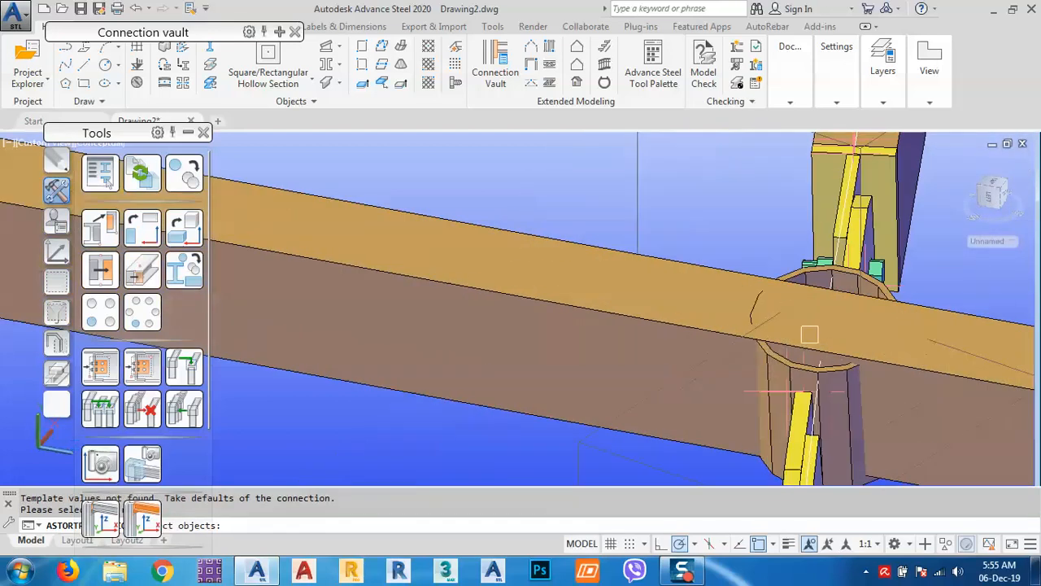
click(762, 362)
key(Return)
click(689, 319)
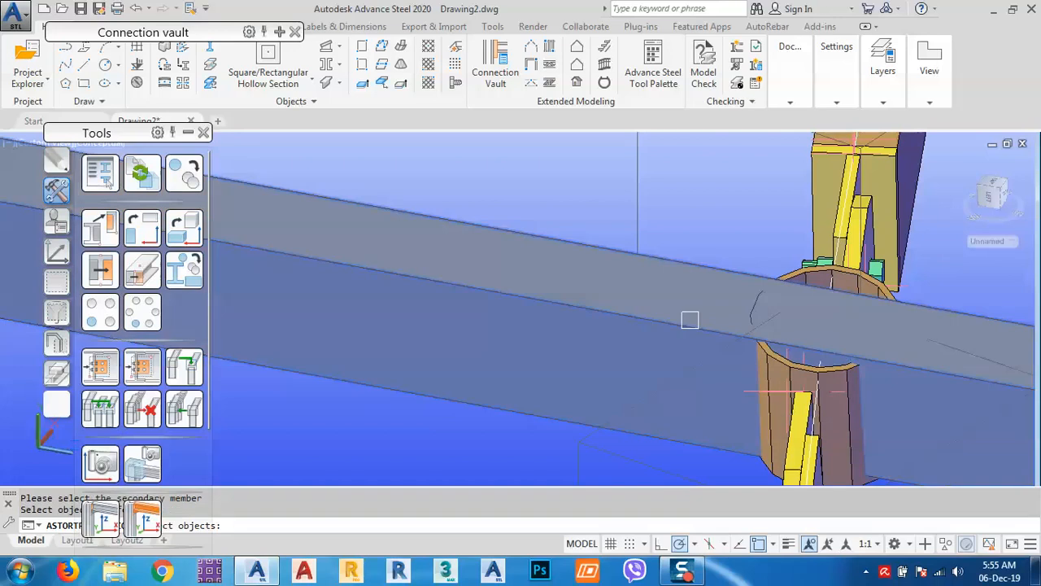
key(Return)
Apply the copied gusset joint where the fourth beam up meets the second rib, with the tube as main and the beam as secondary member
scroll(689, 320, down, 6)
scroll(689, 282, up, 5)
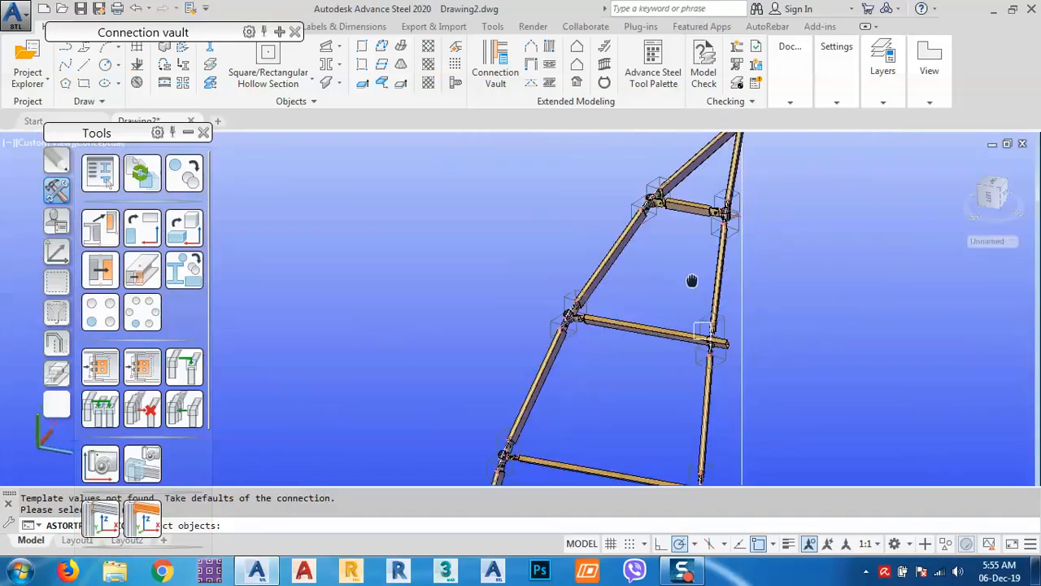
scroll(689, 356, up, 6)
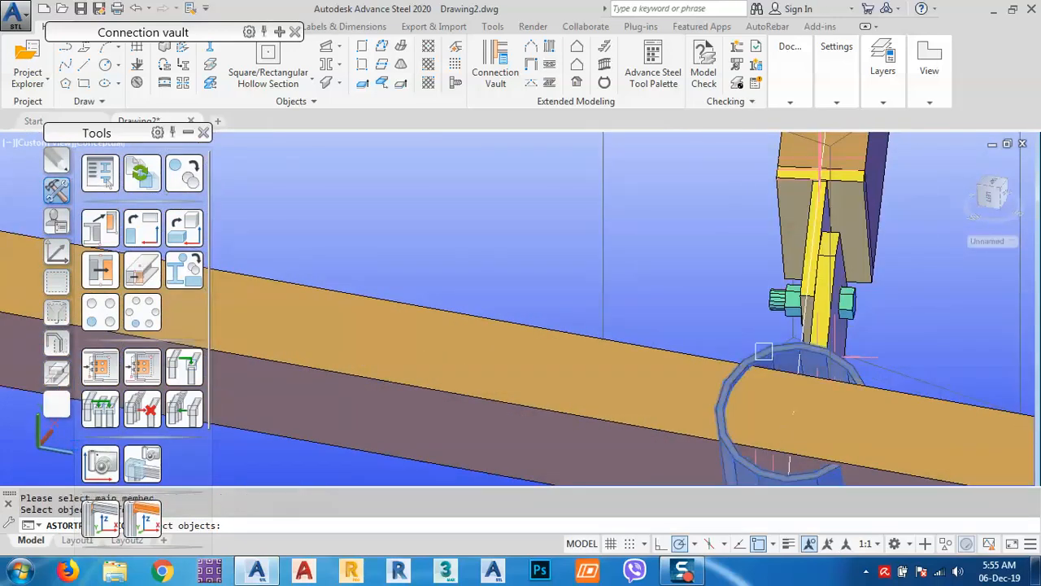
click(689, 355)
key(Return)
Apply the copied gusset joint where the third beam up meets the second rib, with the tube as main and the beam as secondary member
scroll(687, 325, down, 6)
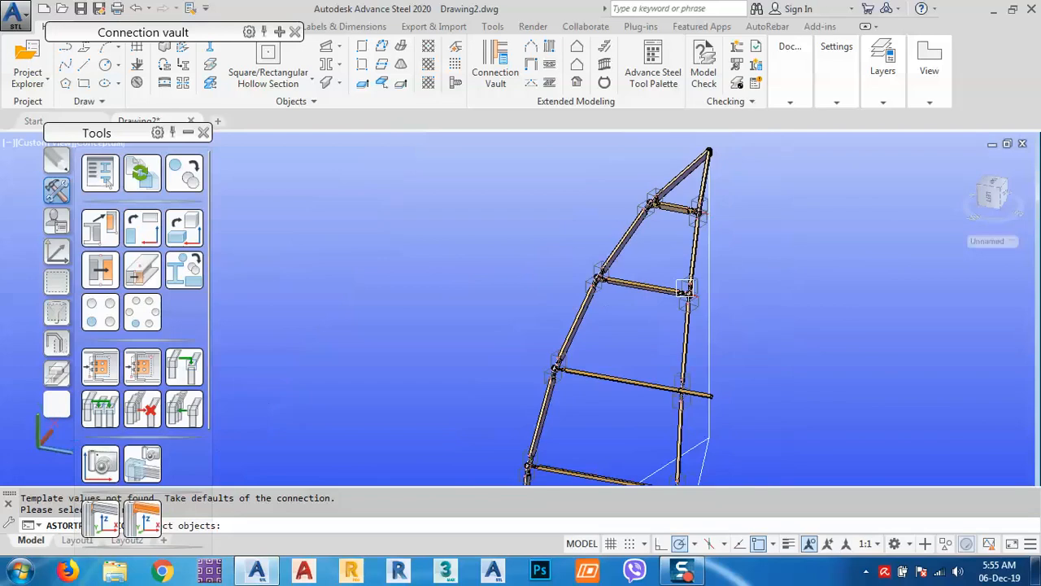
scroll(668, 391, up, 7)
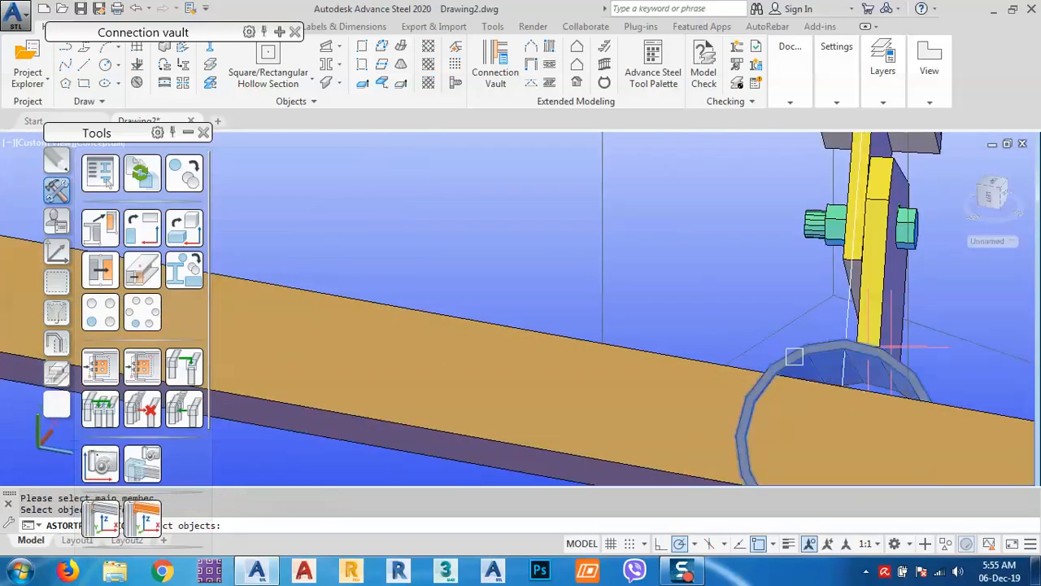
click(690, 354)
key(Return)
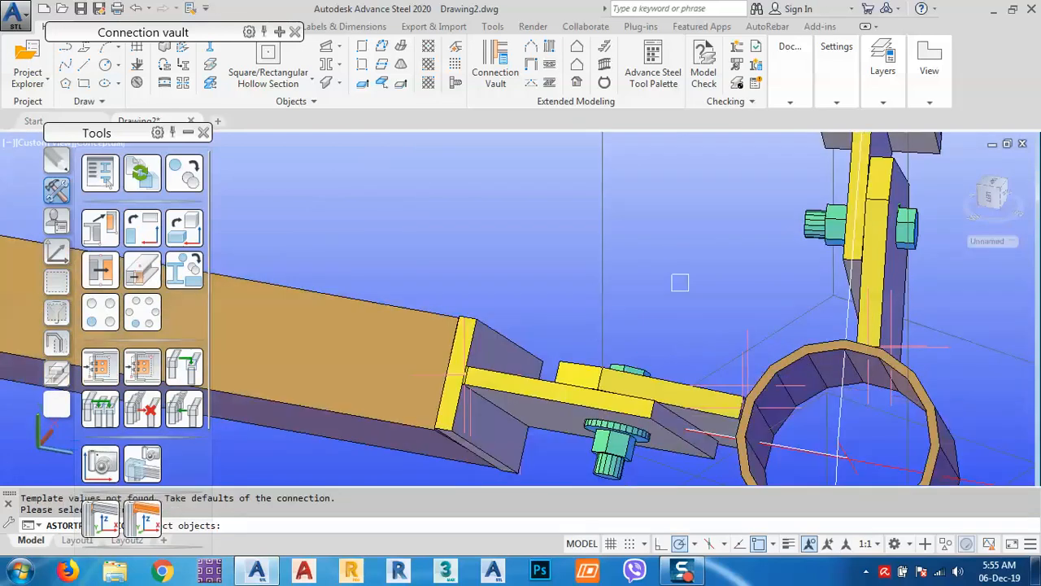
Apply the copied gusset joint where the second beam up meets the second rib, tube as main and beam as secondary, and end the joint copying
scroll(683, 359, down, 6)
scroll(659, 295, up, 7)
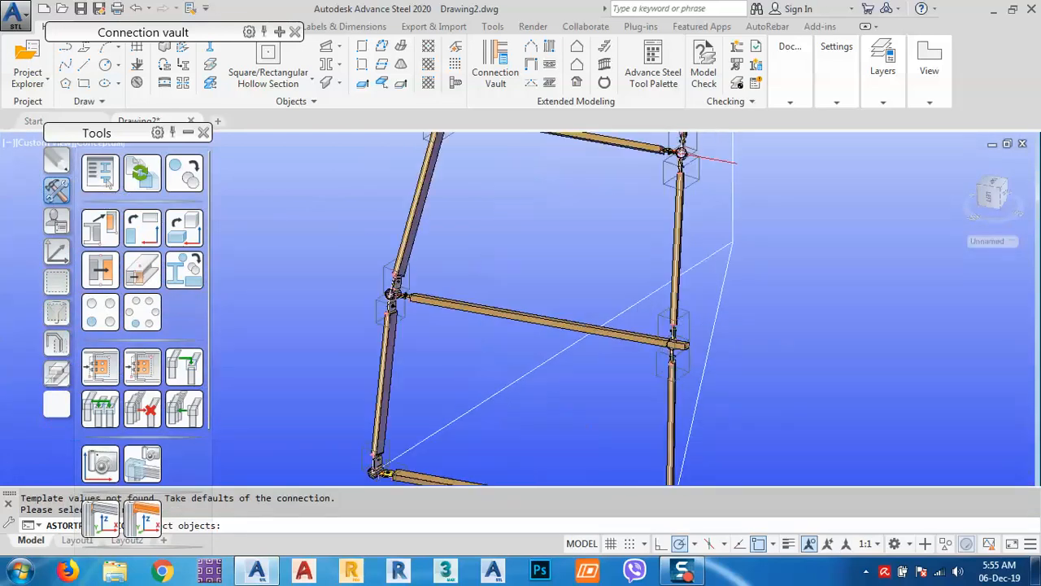
click(700, 271)
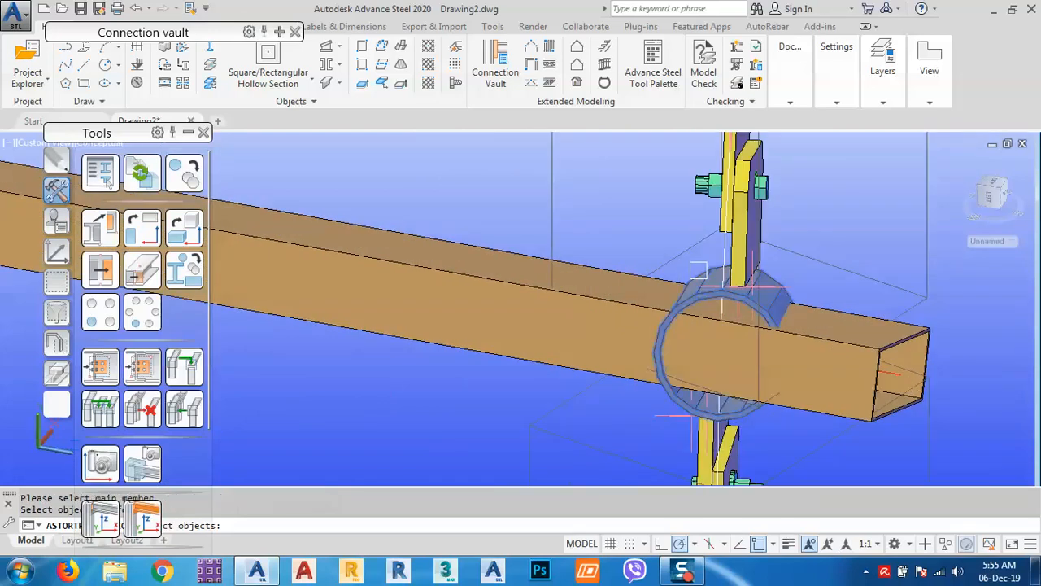
key(Return)
click(590, 281)
key(Return)
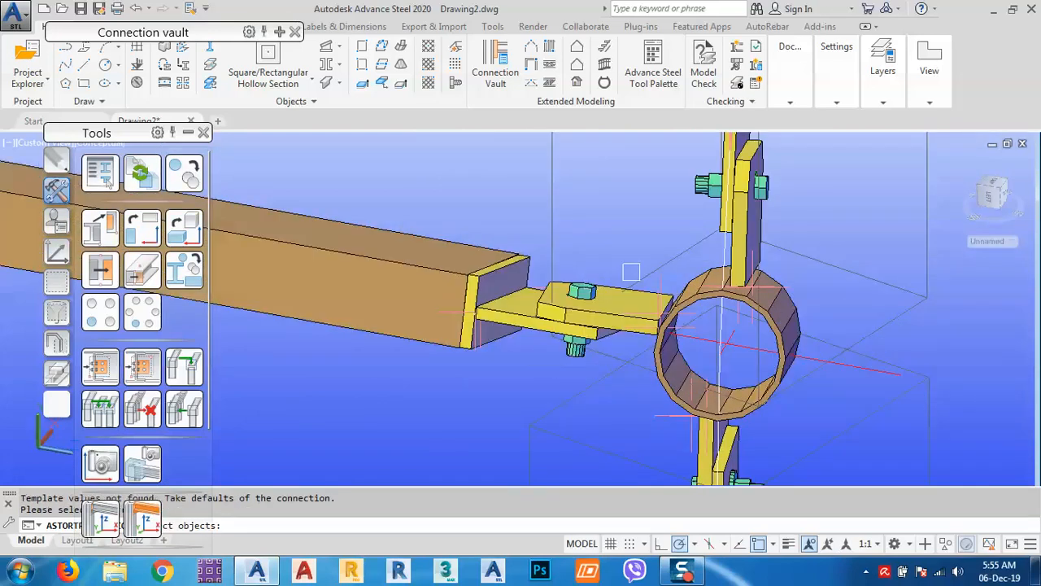
scroll(631, 272, down, 6)
scroll(663, 345, up, 8)
scroll(662, 362, down, 10)
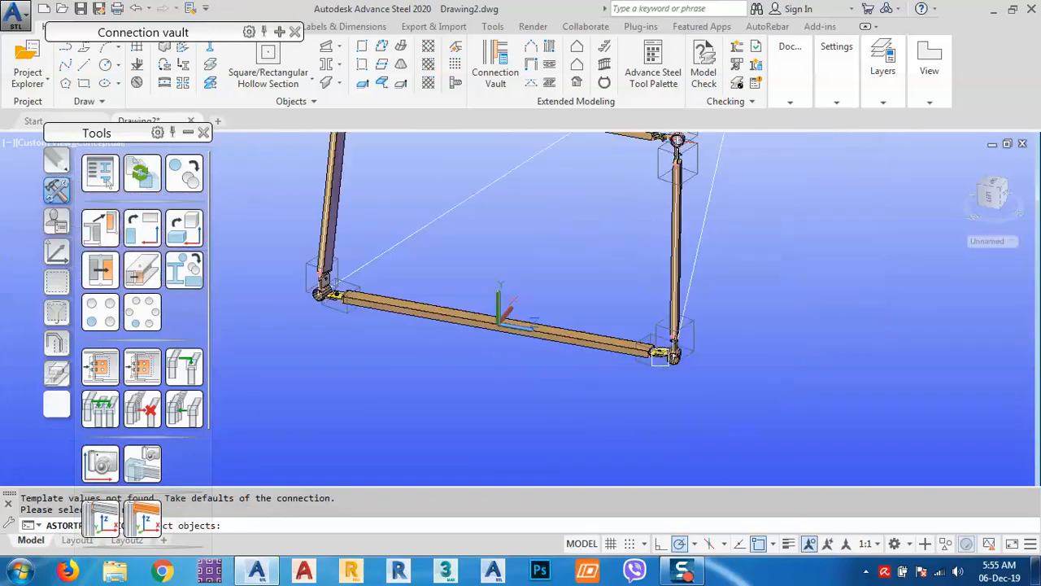
key(Escape)
Set the coordinate system to World for arraying the finished dome segment
middle_drag(650, 337, 642, 383)
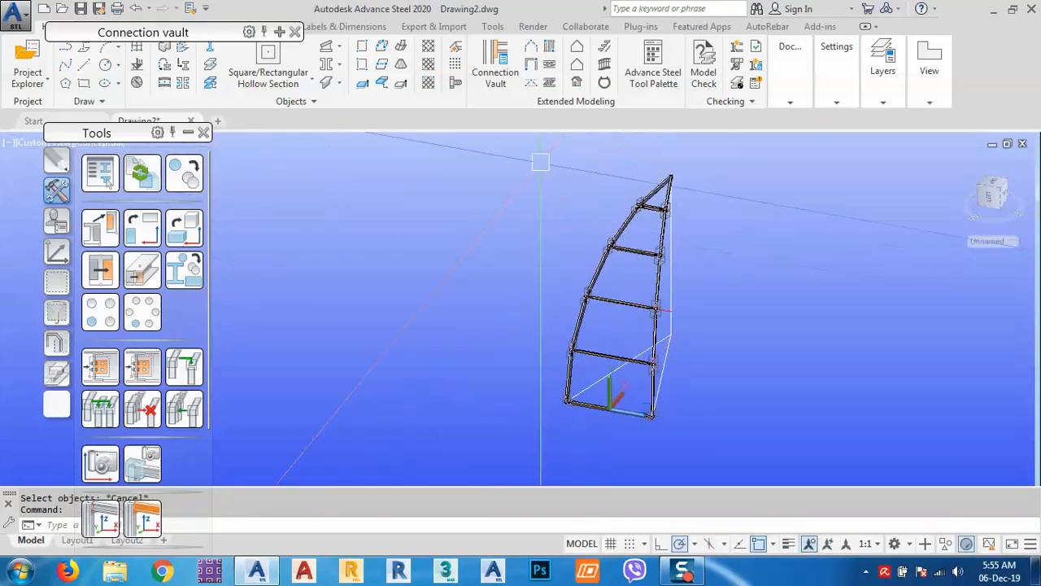
click(506, 161)
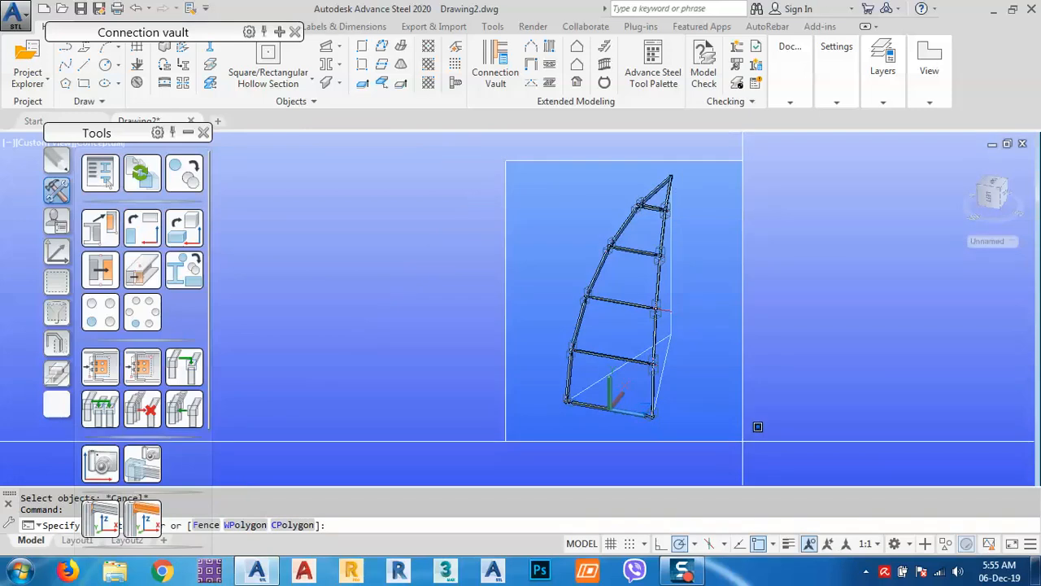
click(742, 441)
scroll(698, 254, up, 10)
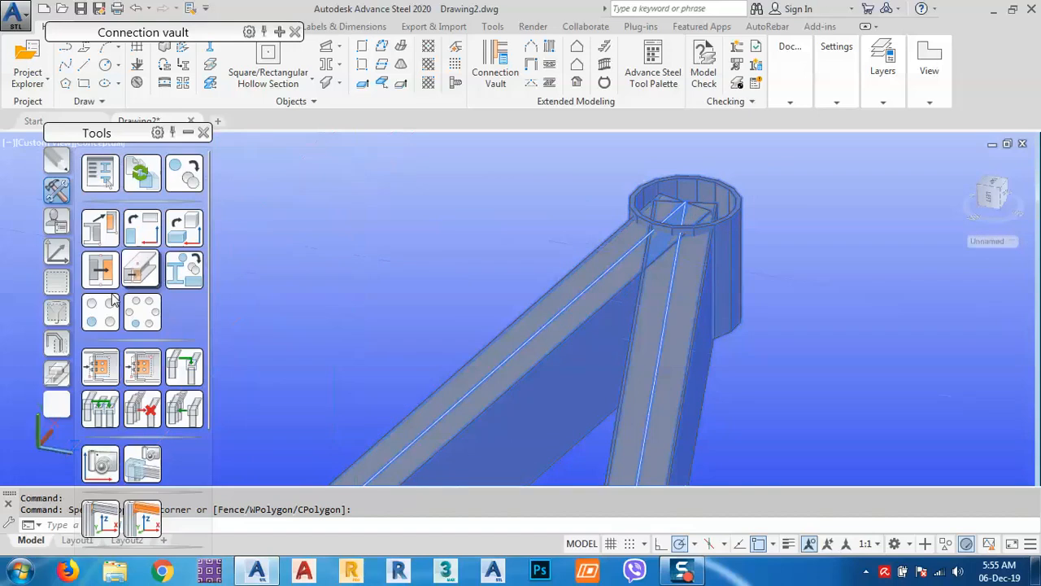
click(56, 252)
click(100, 173)
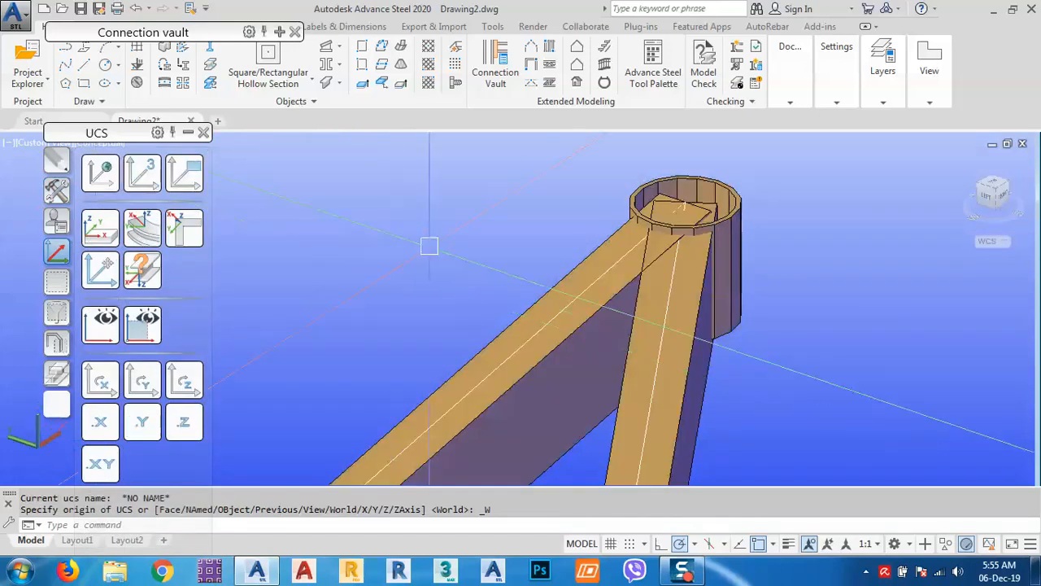
Select the whole dome segment, leaving the round apex tube out of the selection
scroll(430, 246, down, 6)
click(419, 170)
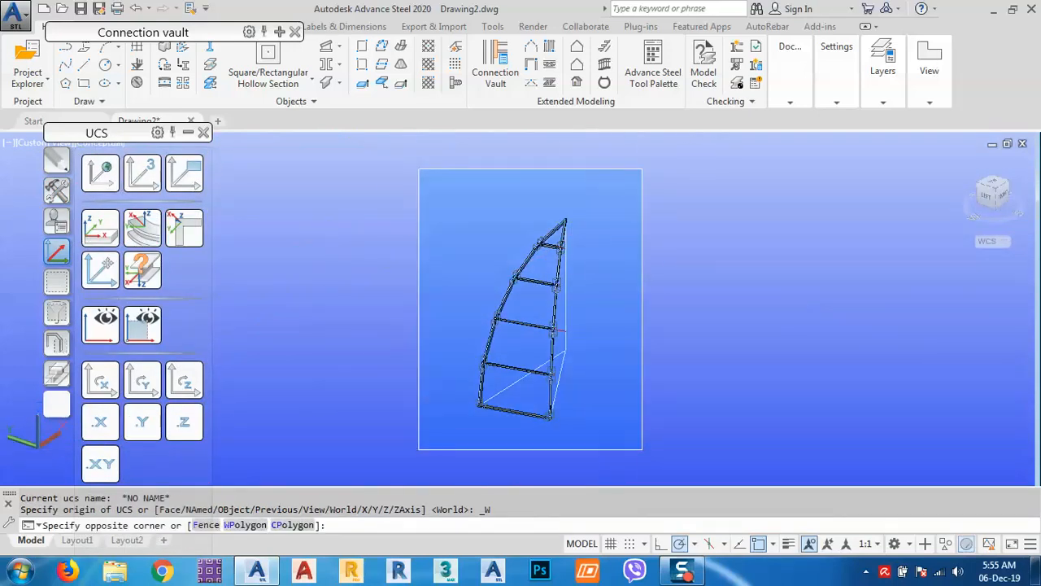
click(642, 449)
scroll(484, 210, up, 10)
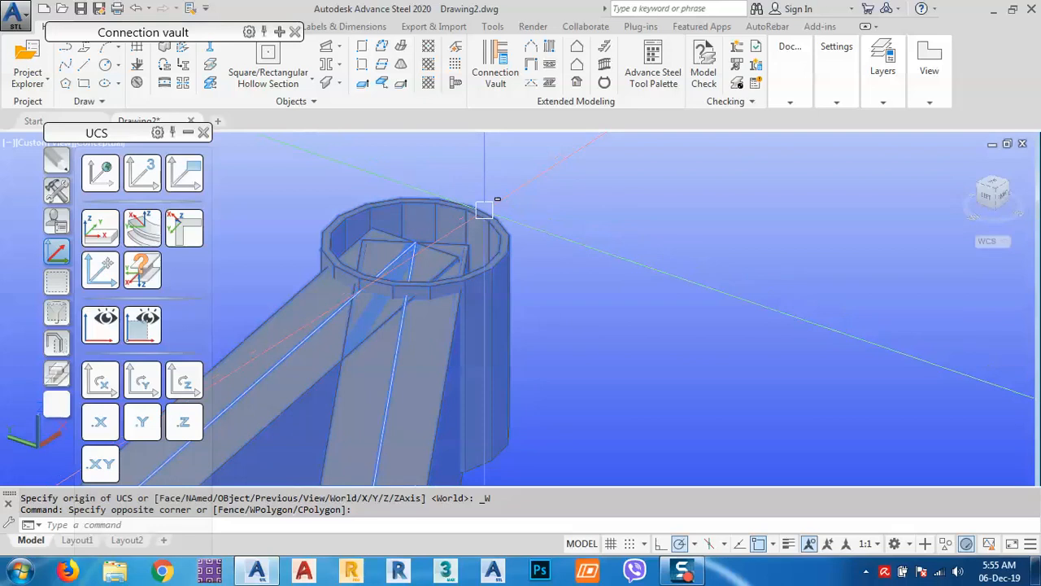
shift+click(484, 210)
Start a polar array of the selected segment with Transform elements, centred on the foot of the dome's vertical axis line
scroll(583, 206, down, 10)
shift+middle_drag(654, 309, 687, 314)
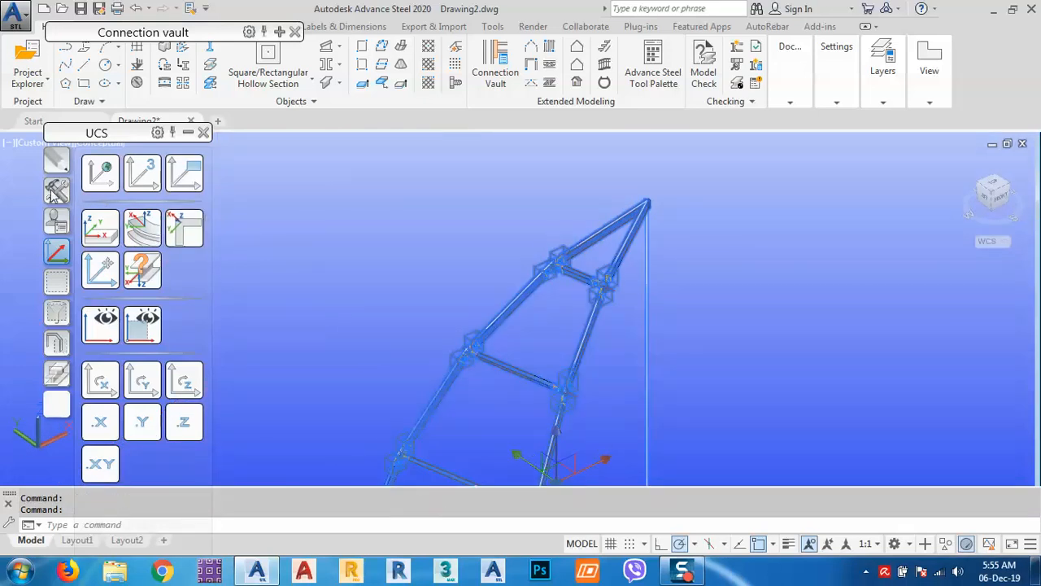
click(56, 189)
click(184, 228)
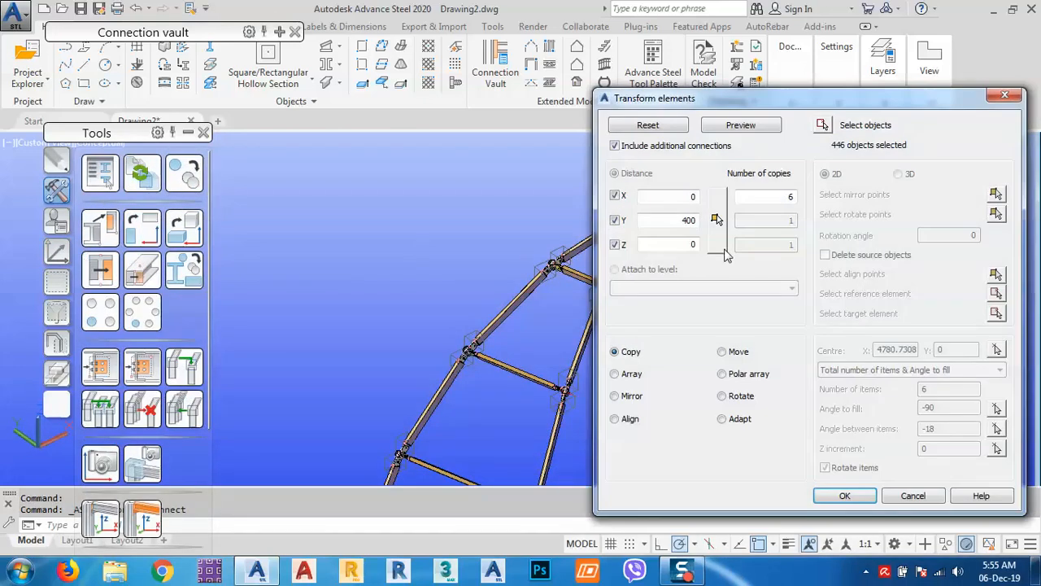
click(742, 376)
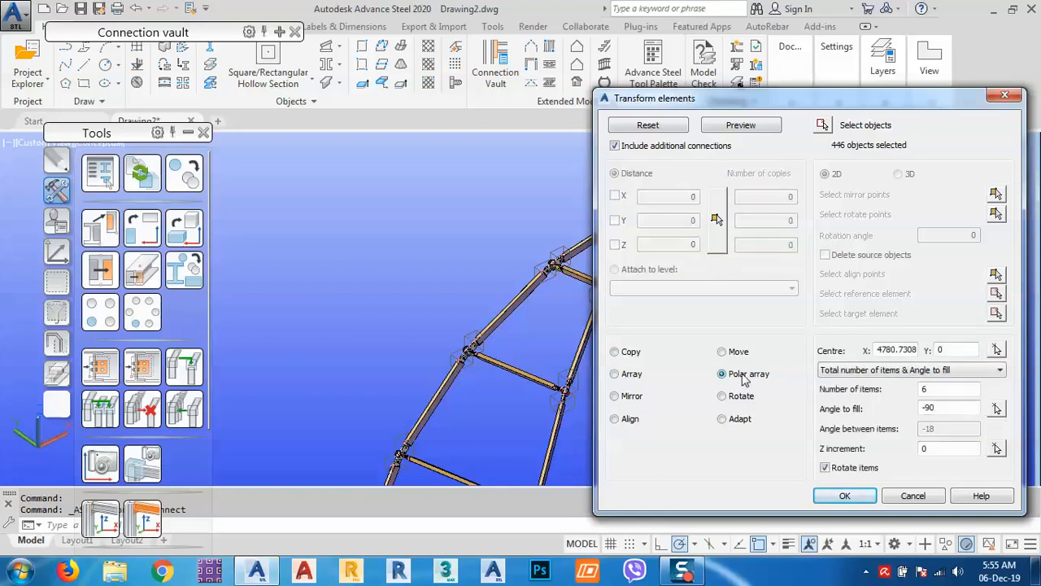
click(997, 352)
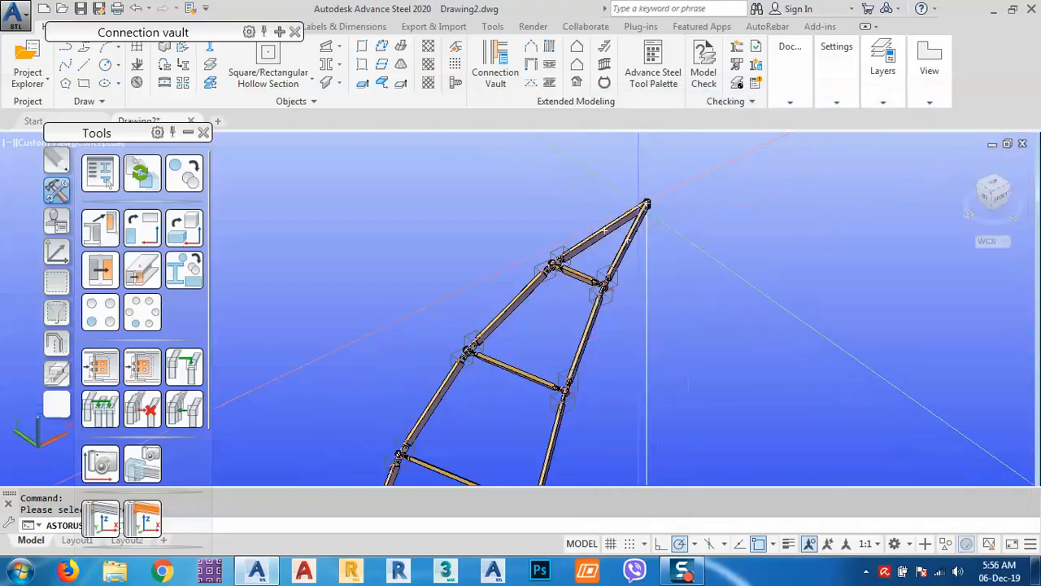
scroll(622, 248, up, 4)
middle_drag(622, 248, 620, 225)
scroll(619, 224, down, 10)
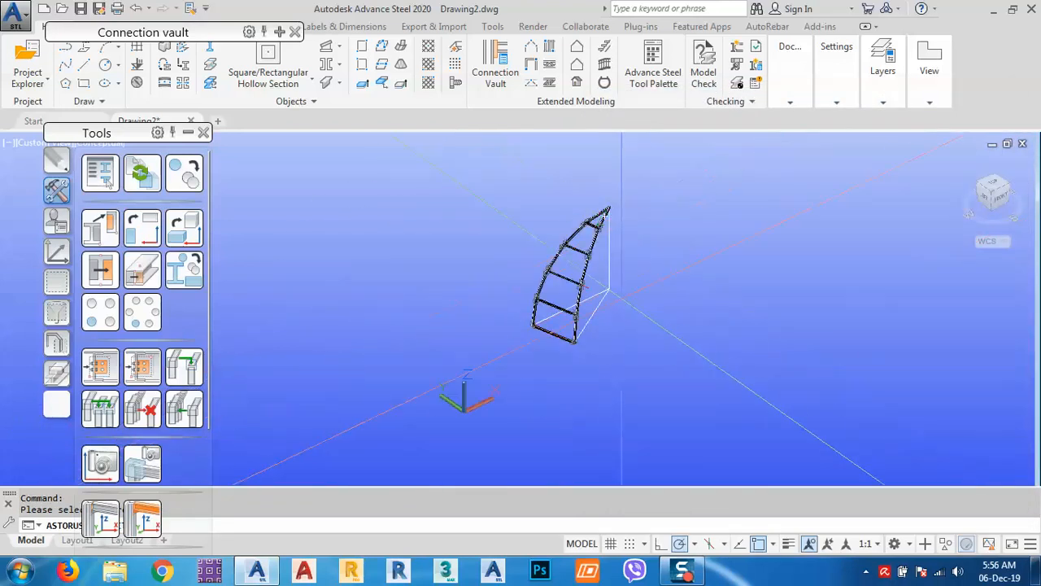
scroll(620, 298, up, 5)
click(585, 271)
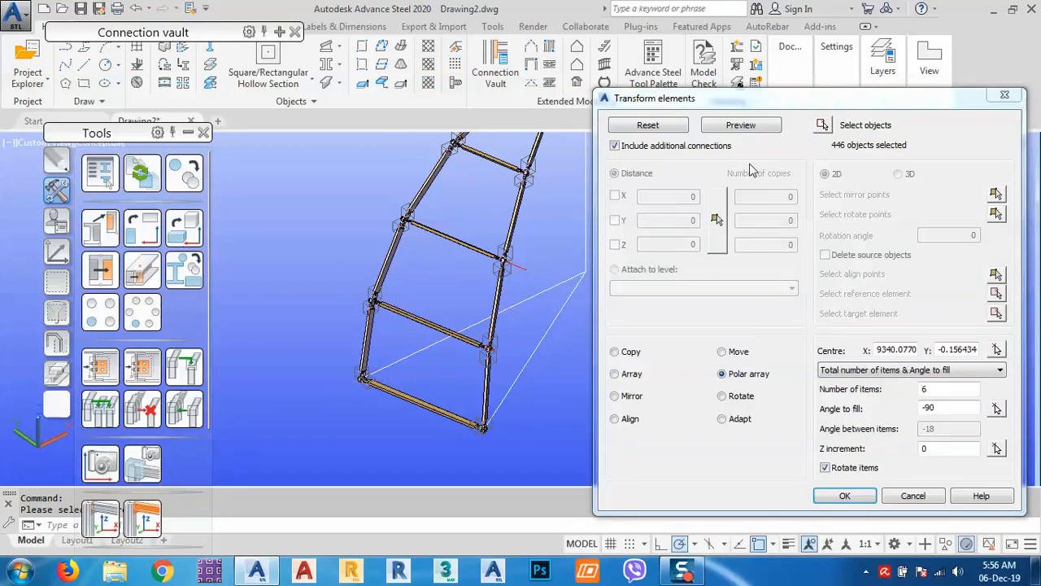
Set the polar array to 10 items over a 360-degree fill angle, preview it, and return to modify the settings
double_click(956, 404)
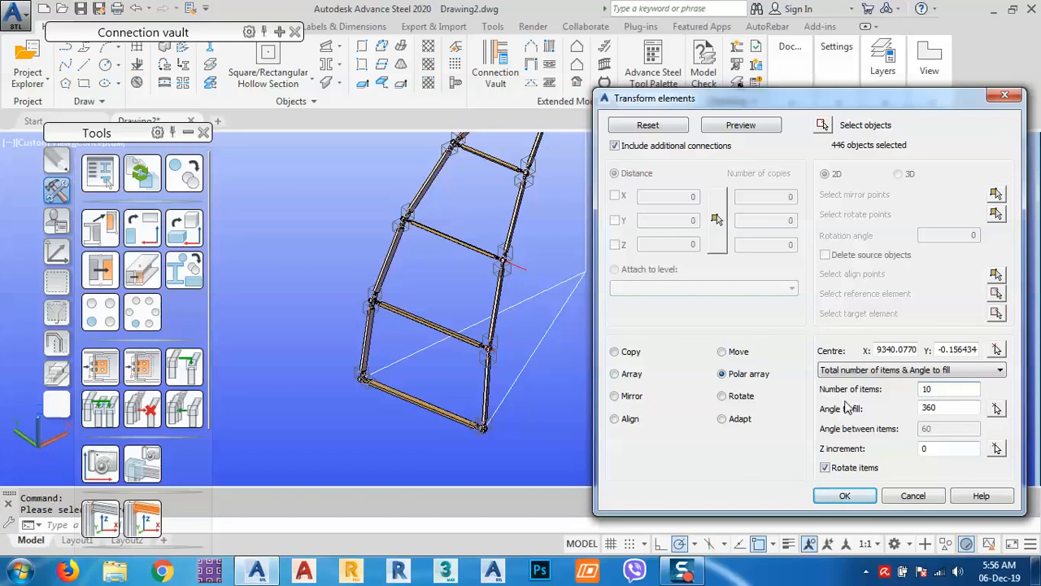
click(740, 126)
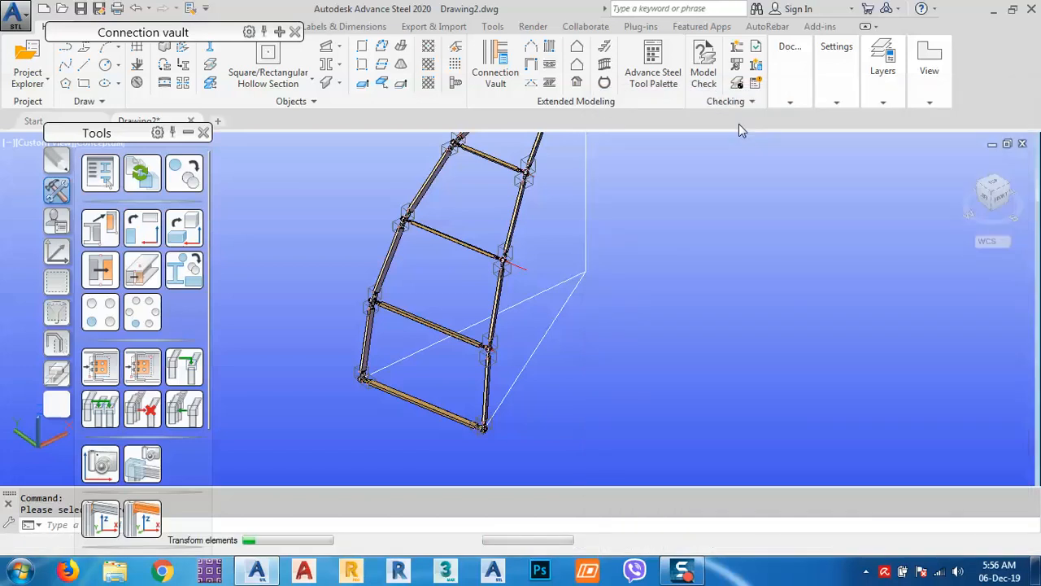
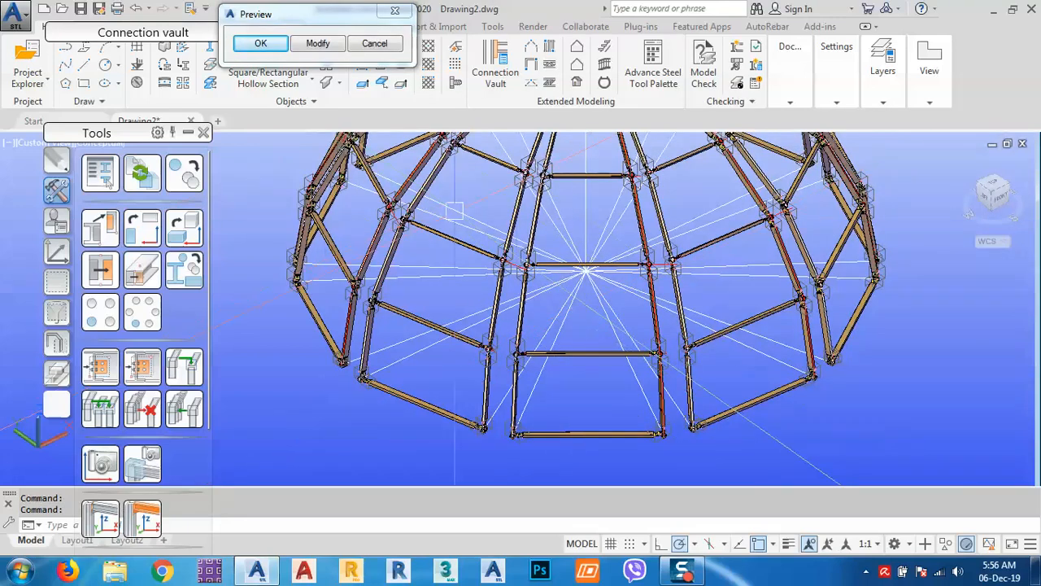
middle_drag(513, 258, 561, 318)
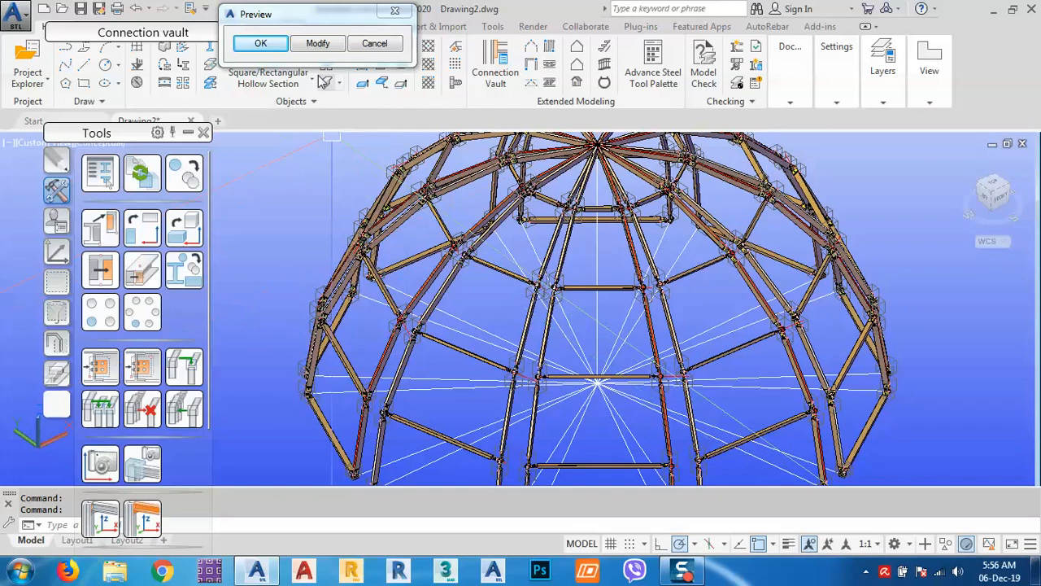
click(318, 45)
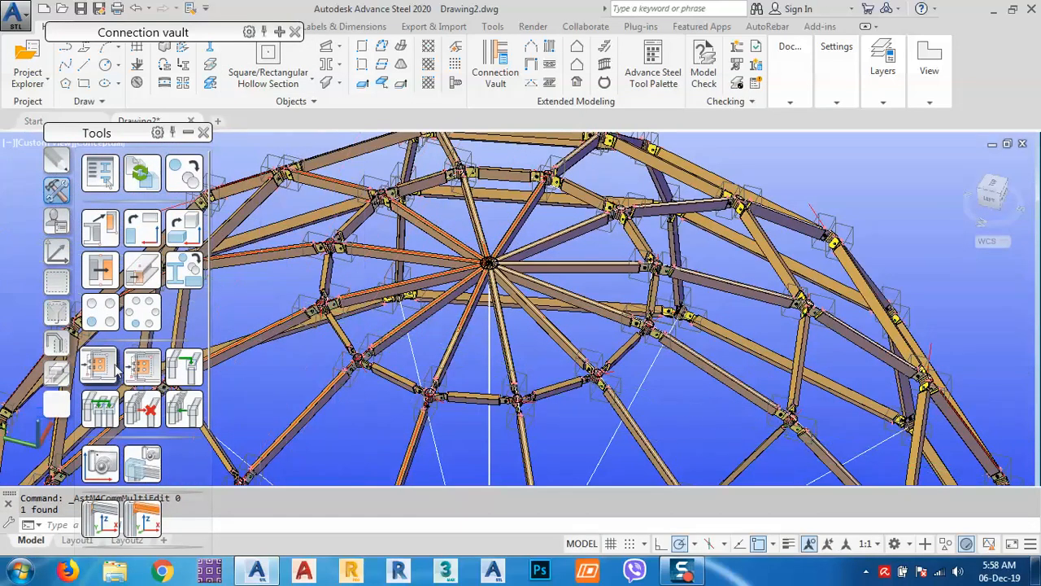
Copy an existing gusset joint to the apex, with the apex tube as main and one top rib beam as secondary member
scroll(364, 292, up, 8)
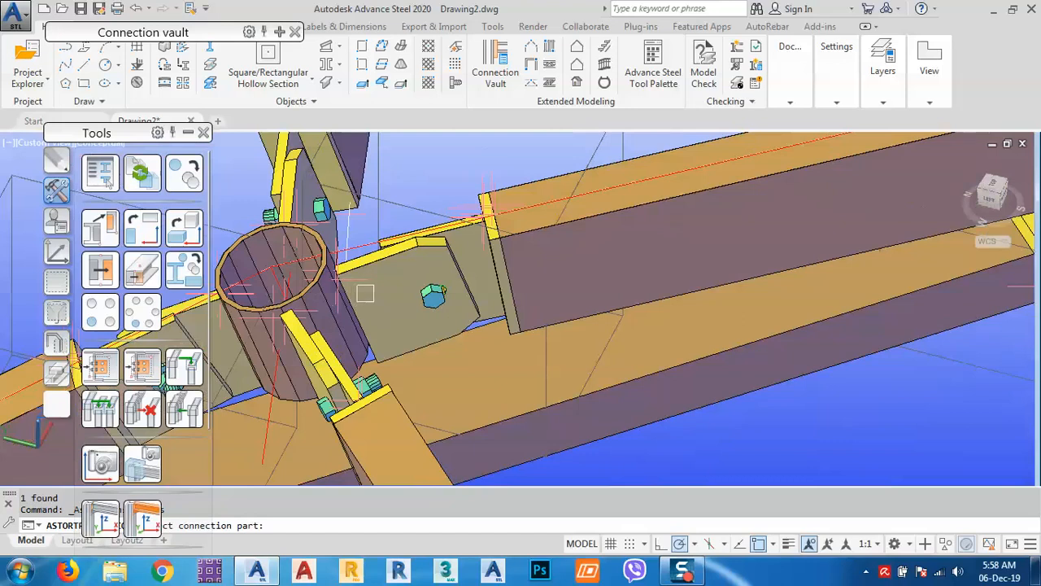
click(373, 293)
scroll(373, 294, down, 10)
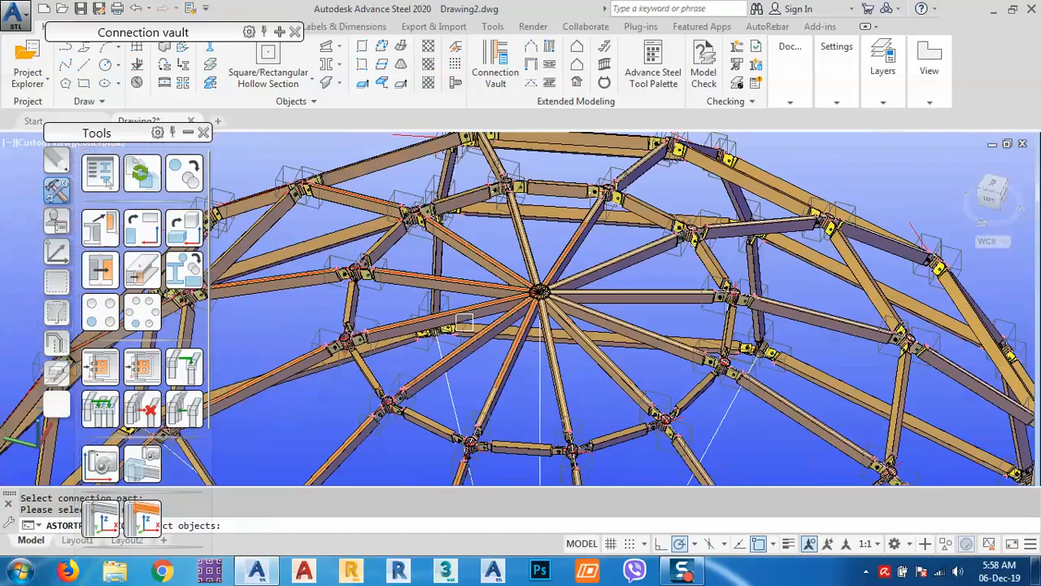
scroll(543, 289, up, 6)
click(514, 309)
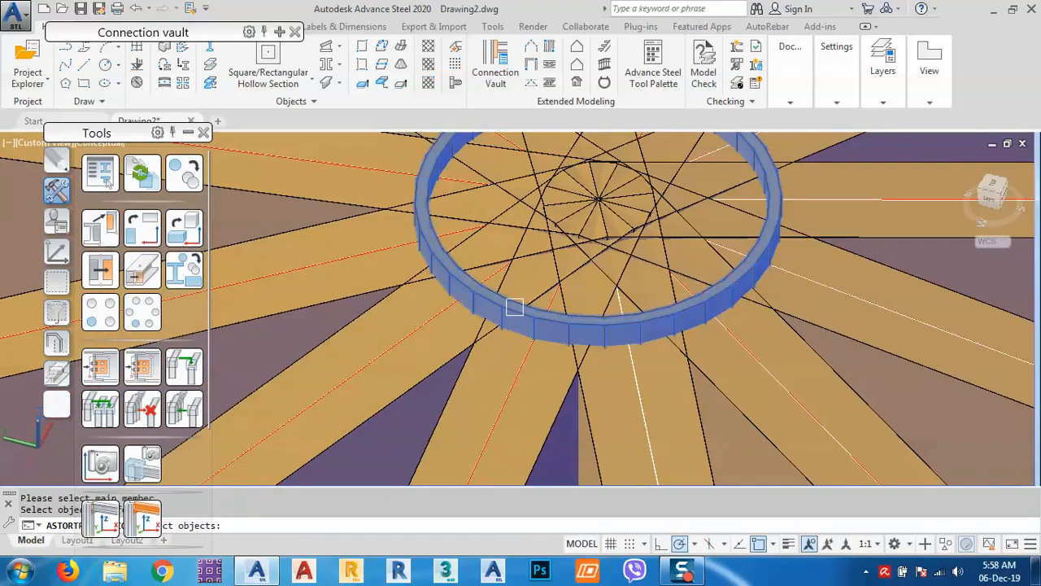
click(367, 284)
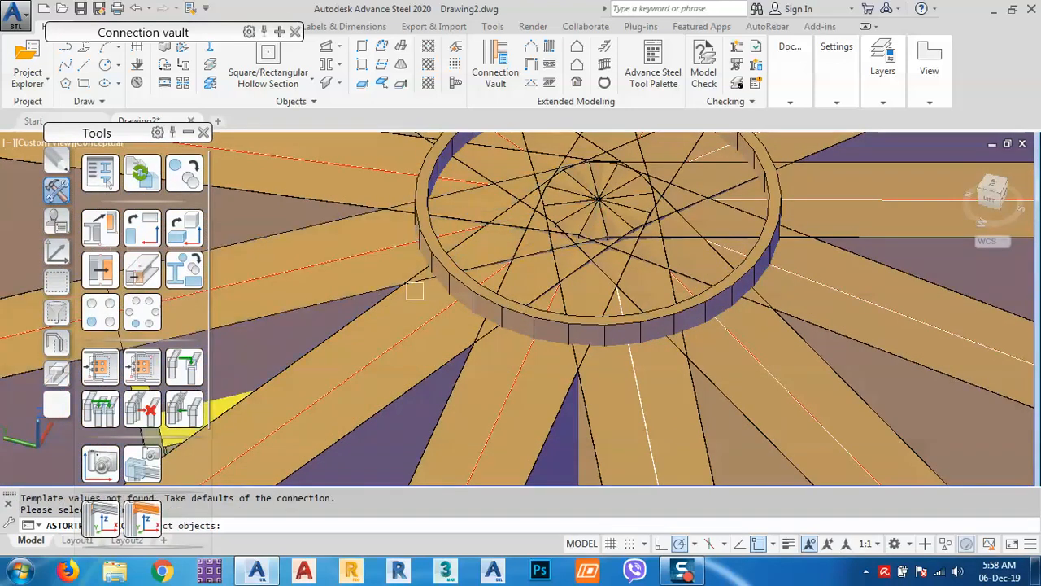
scroll(467, 284, down, 3)
scroll(491, 285, down, 5)
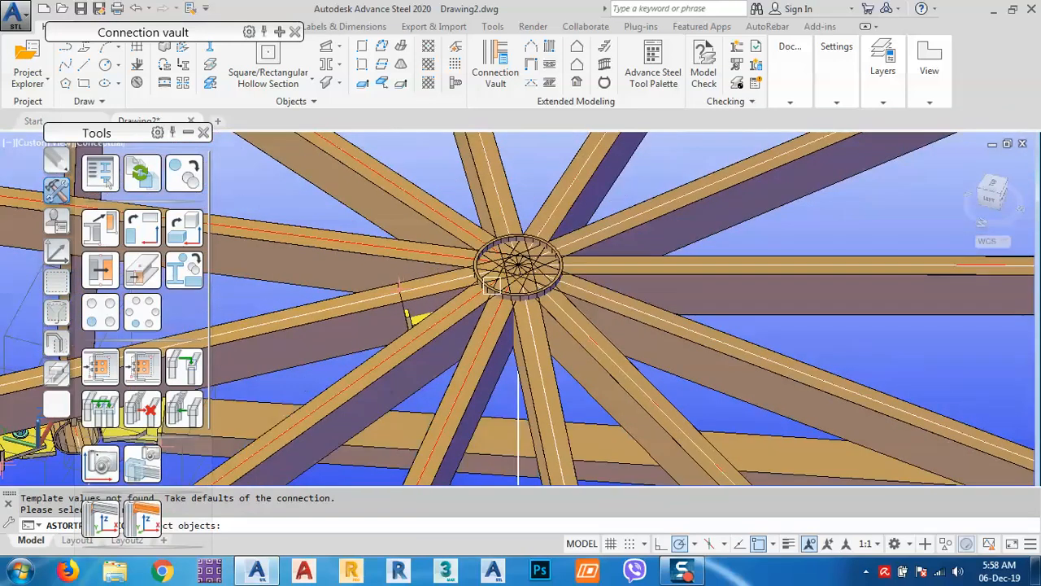
shift+middle_drag(449, 318, 537, 314)
scroll(537, 313, up, 4)
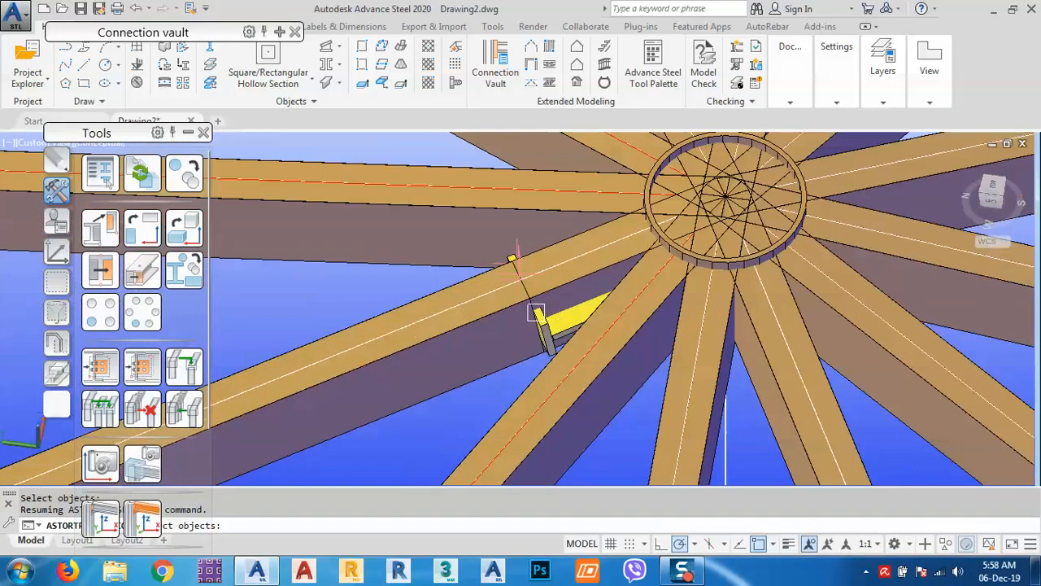
key(Escape)
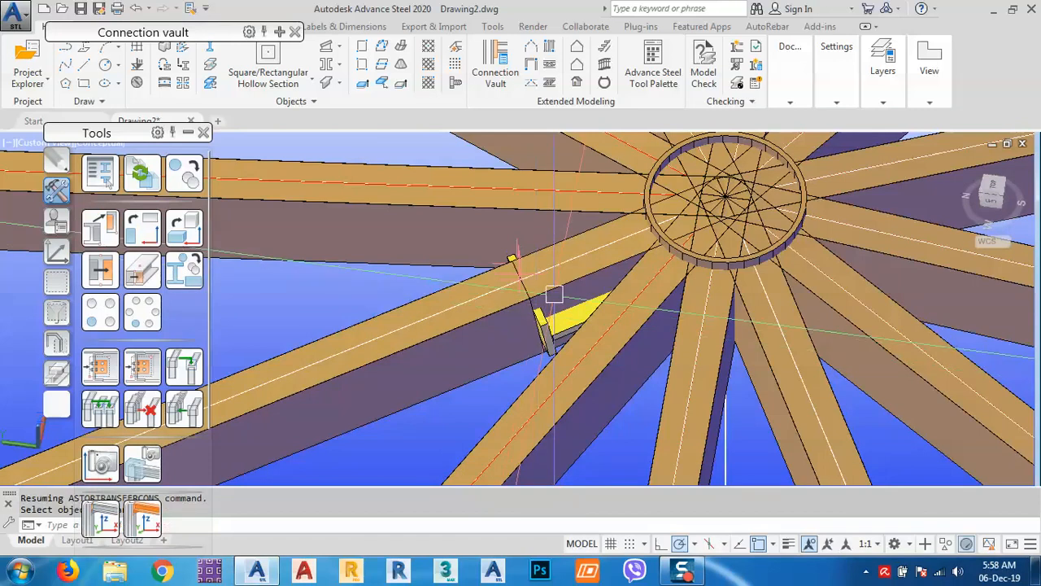
Delete the duplicate rib beam that covers the new gusset at the apex
click(553, 288)
key(Escape)
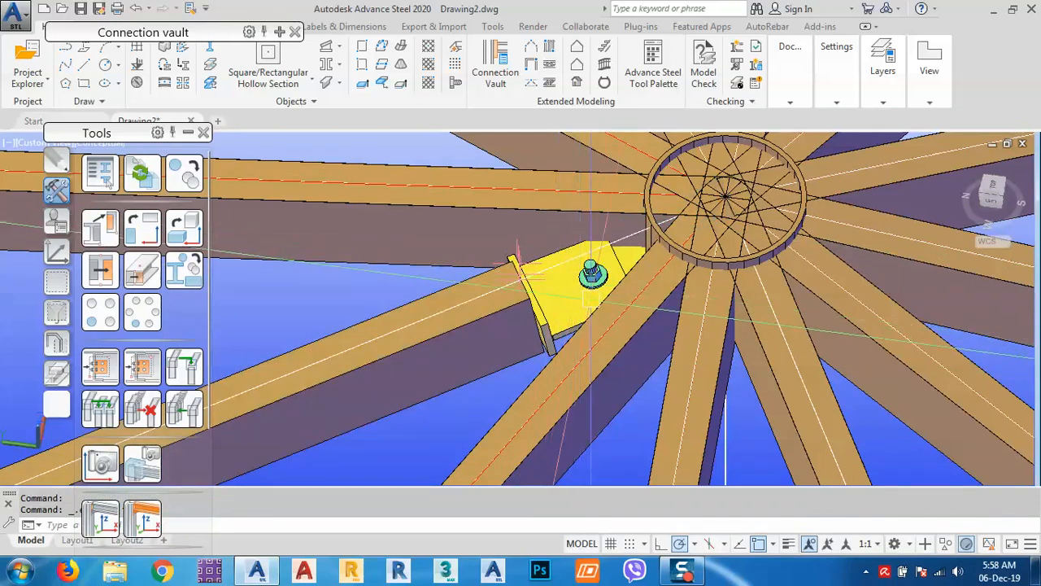
shift+middle_drag(570, 279, 640, 316)
scroll(639, 317, down, 2)
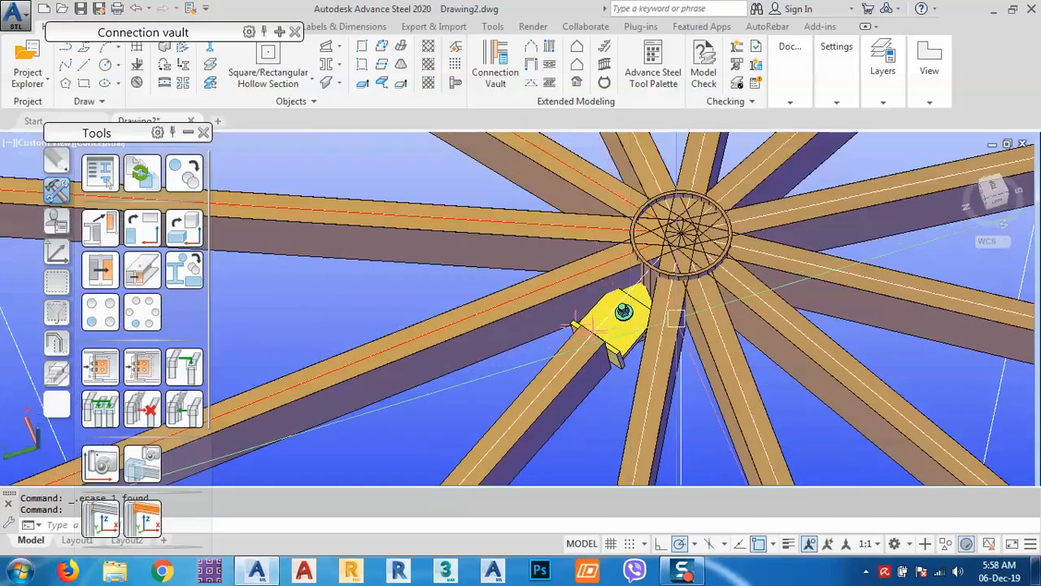
Select the rib beams meeting at the apex and remove their duplicates with OVERKILL, keeping the 0.000001 tolerance and default options
middle_drag(702, 308, 646, 386)
click(813, 192)
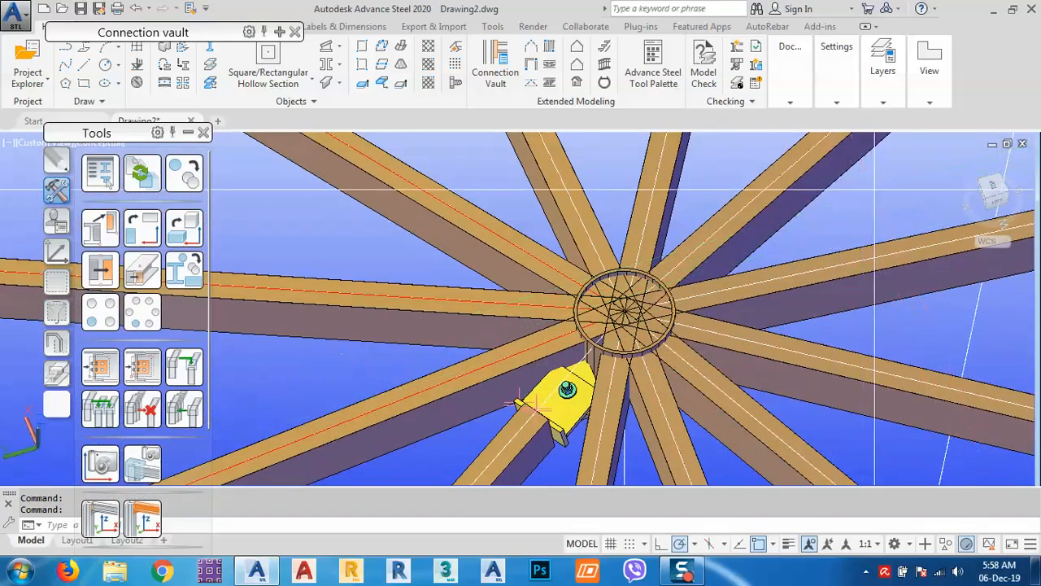
click(449, 350)
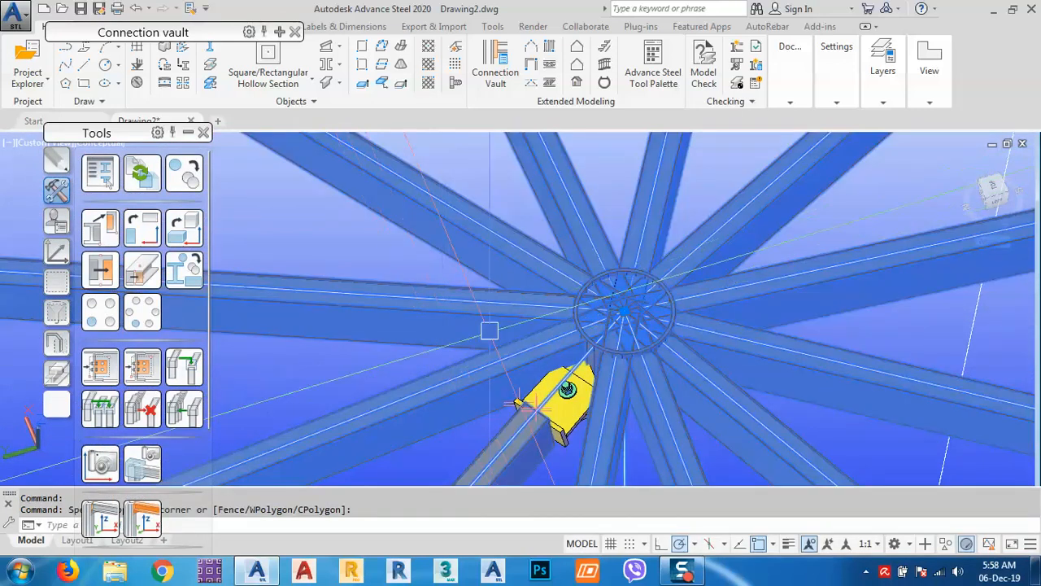
scroll(541, 306, down, 4)
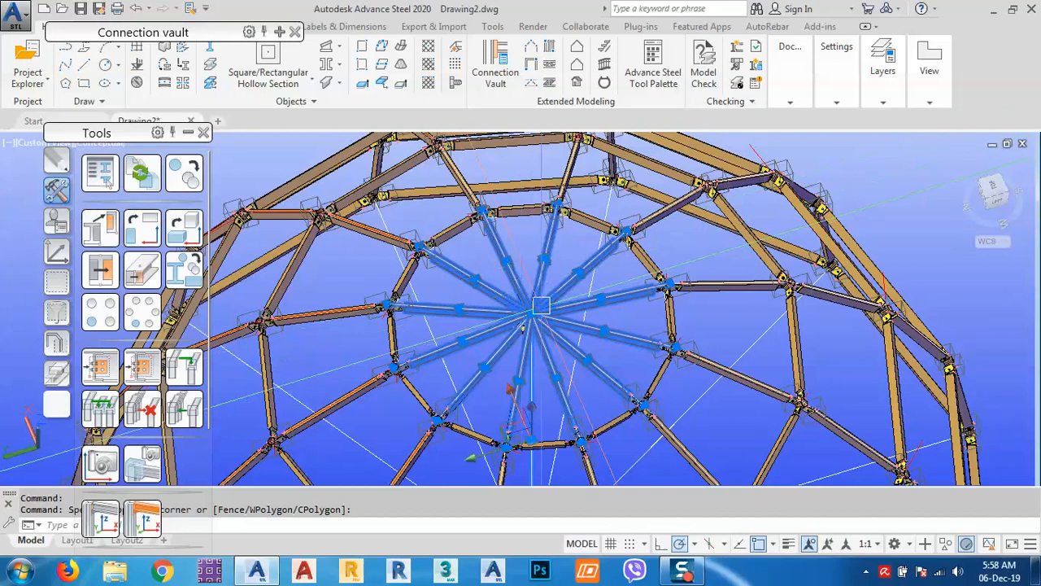
right_click(525, 253)
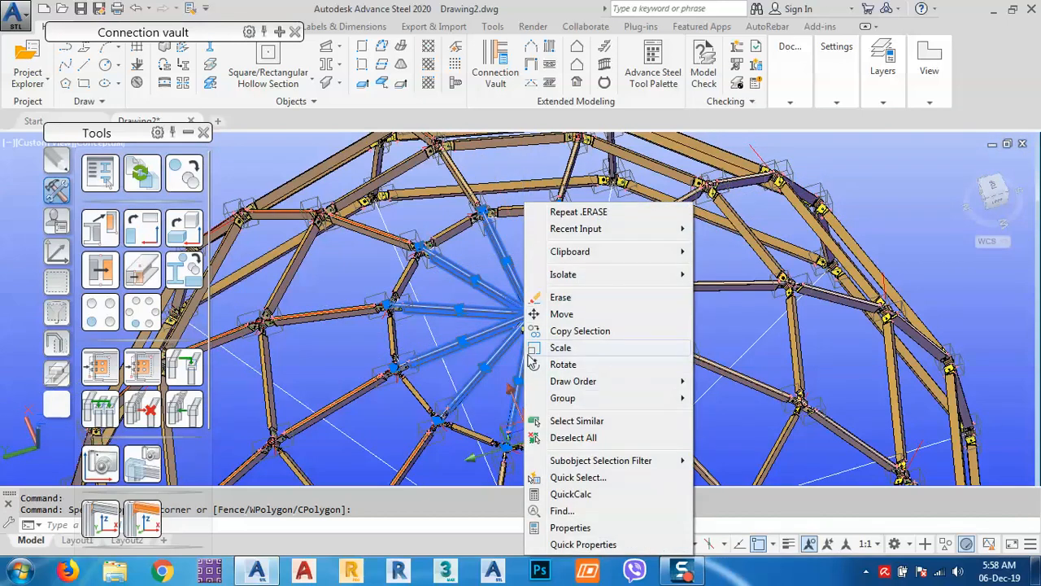
key(Escape)
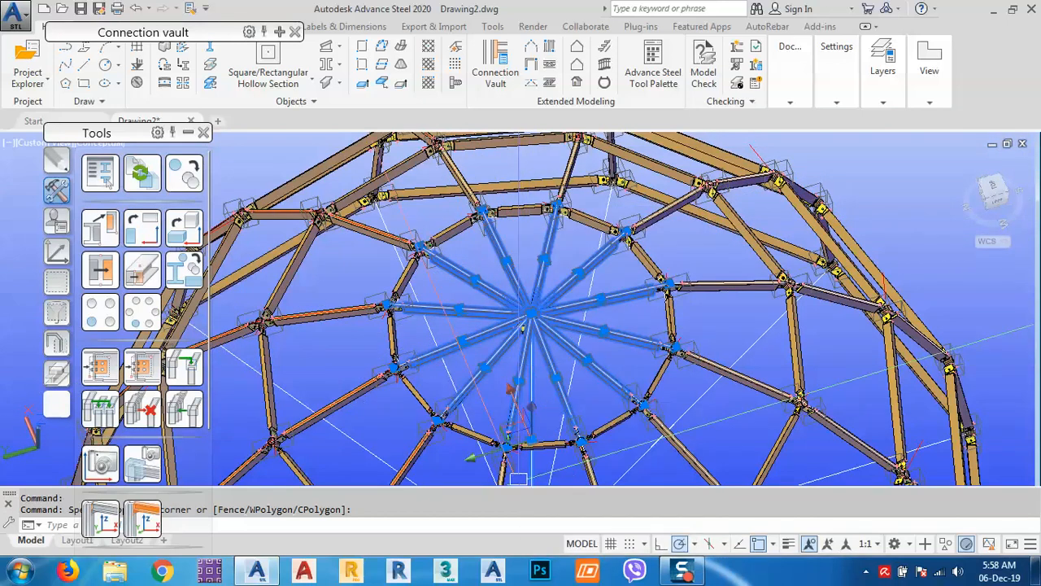
text(over)
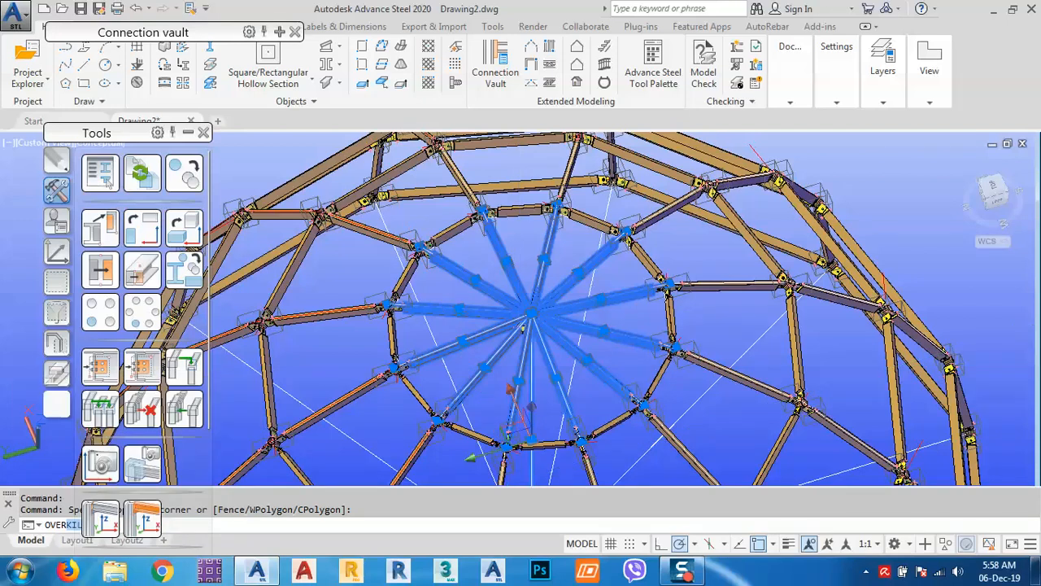
key(Return)
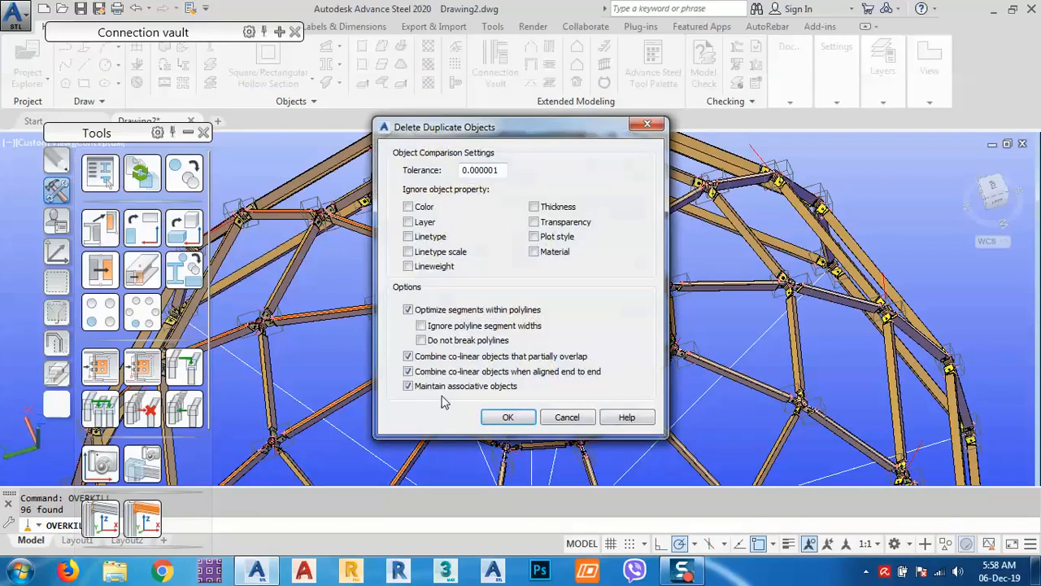
click(509, 417)
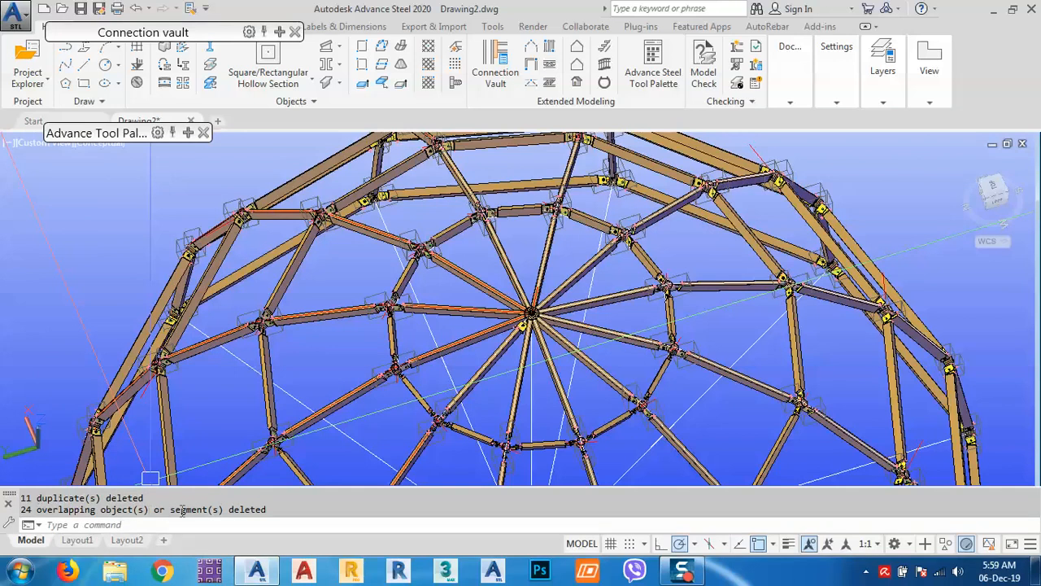
Set the gusset layout orientation of the first gusset joint at the apex tube to parallel main
scroll(389, 396, up, 10)
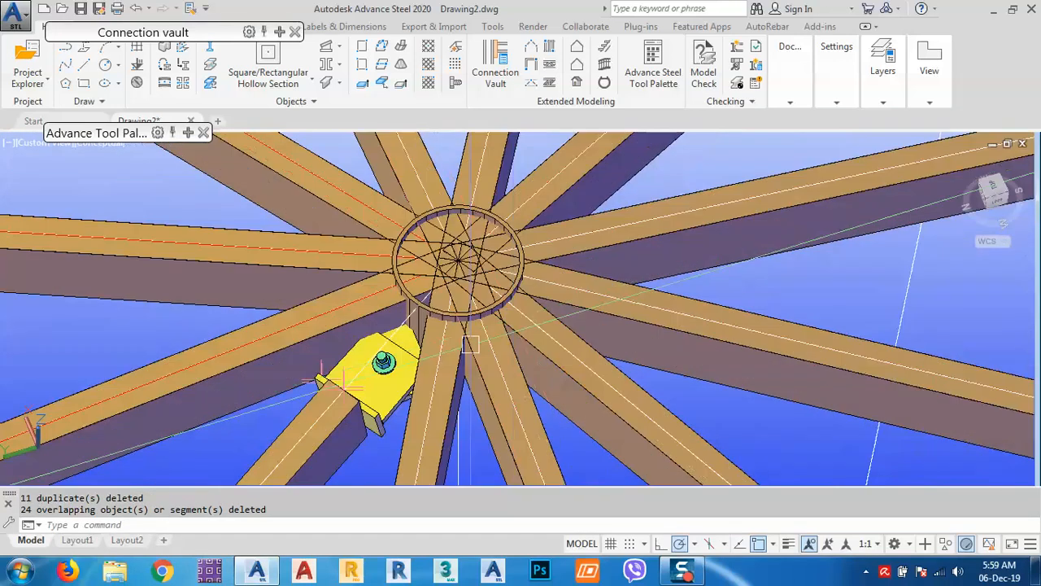
click(389, 396)
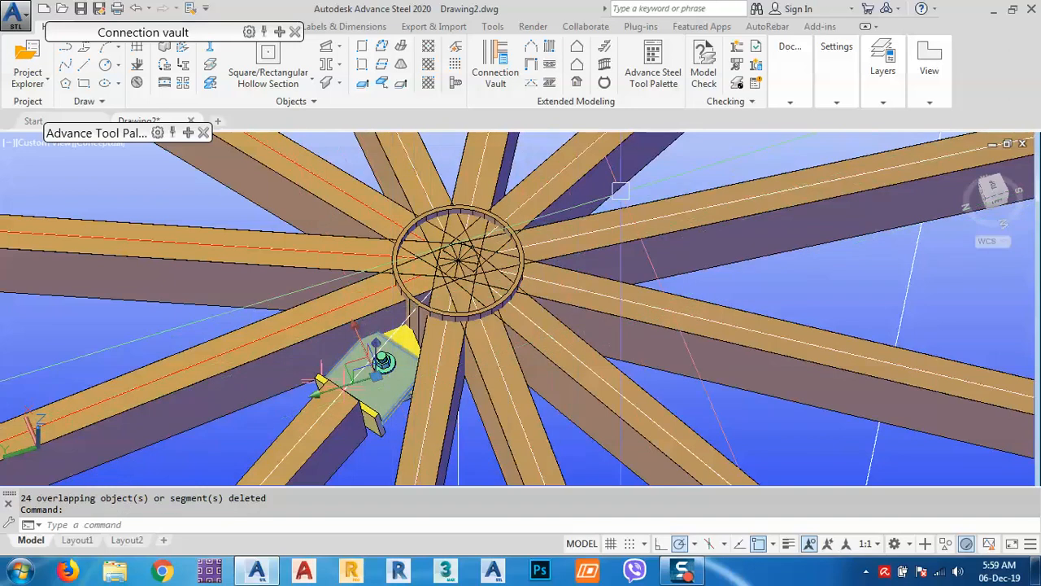
right_click(624, 216)
click(695, 308)
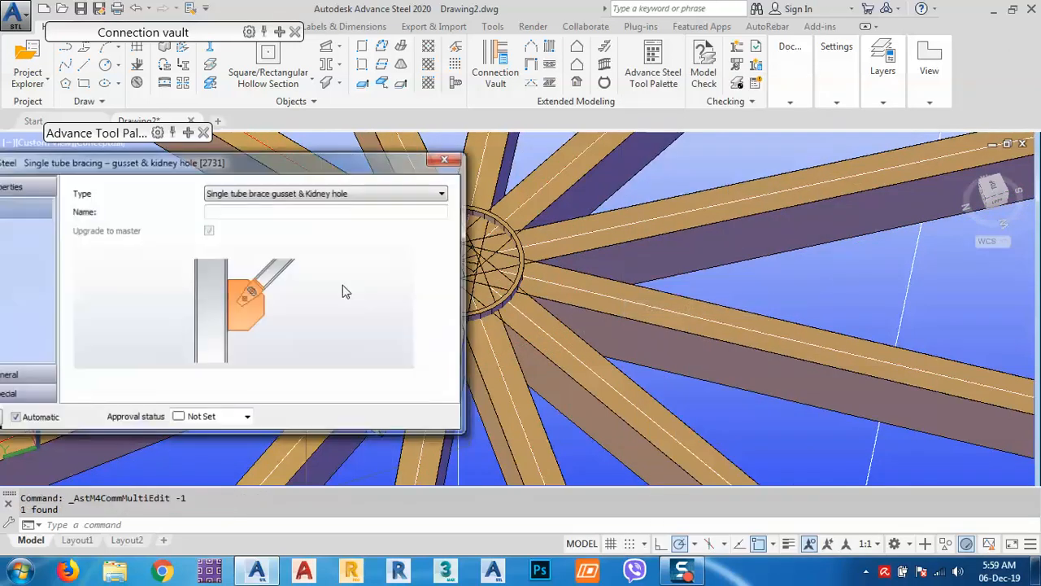
drag(94, 163, 515, 43)
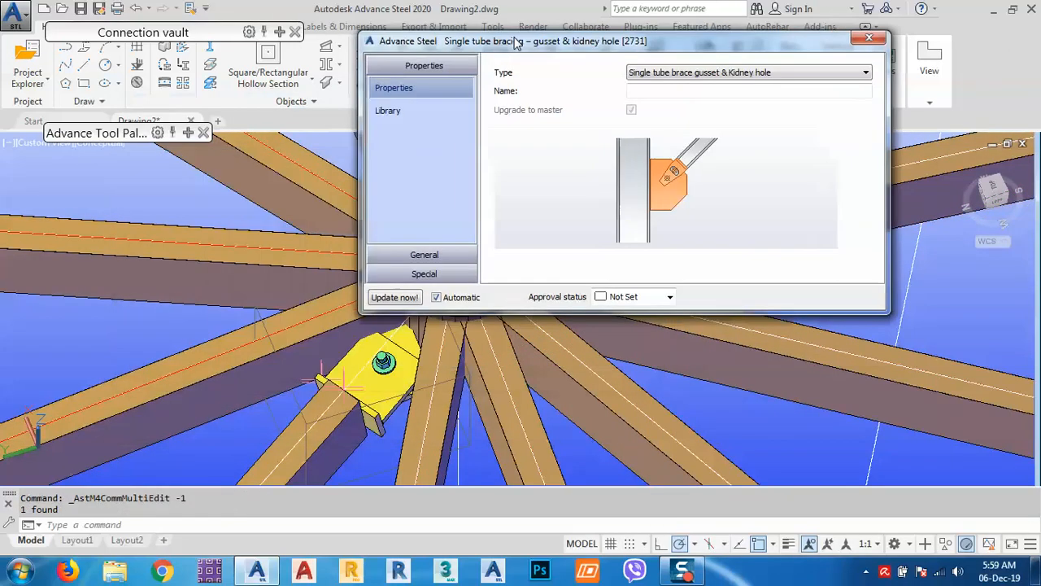
click(423, 254)
click(665, 86)
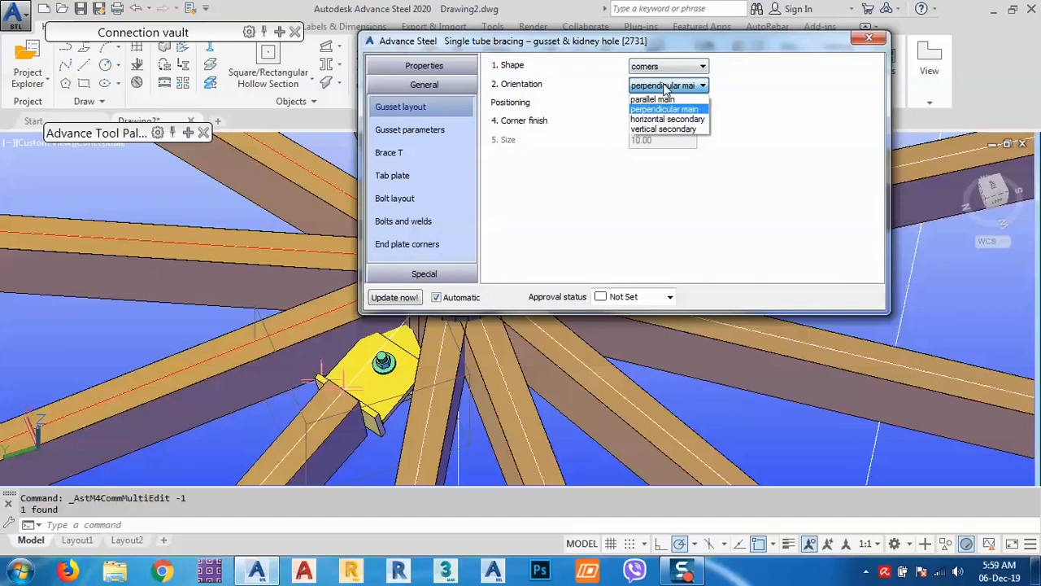
click(661, 99)
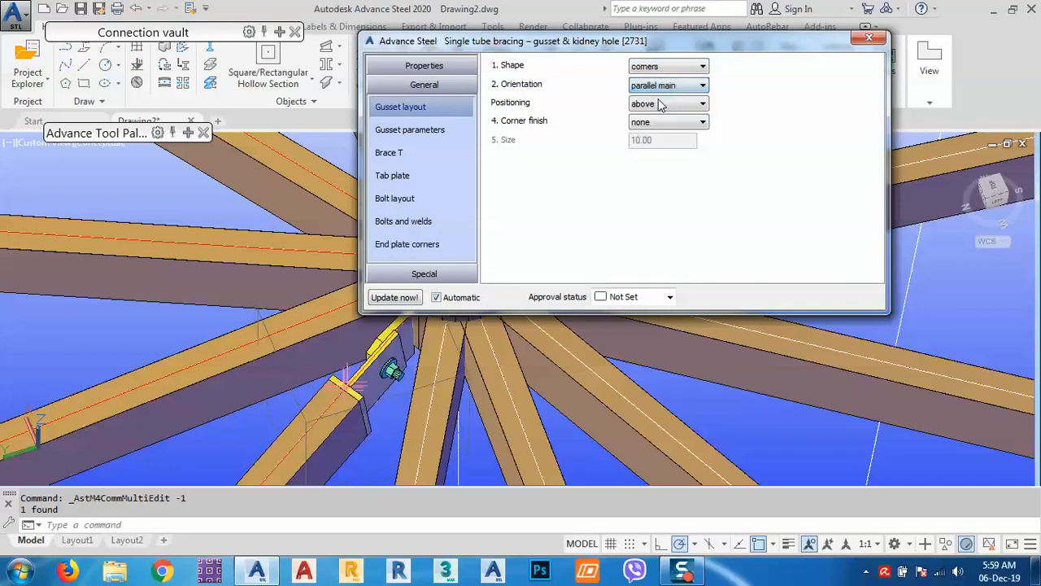
click(869, 39)
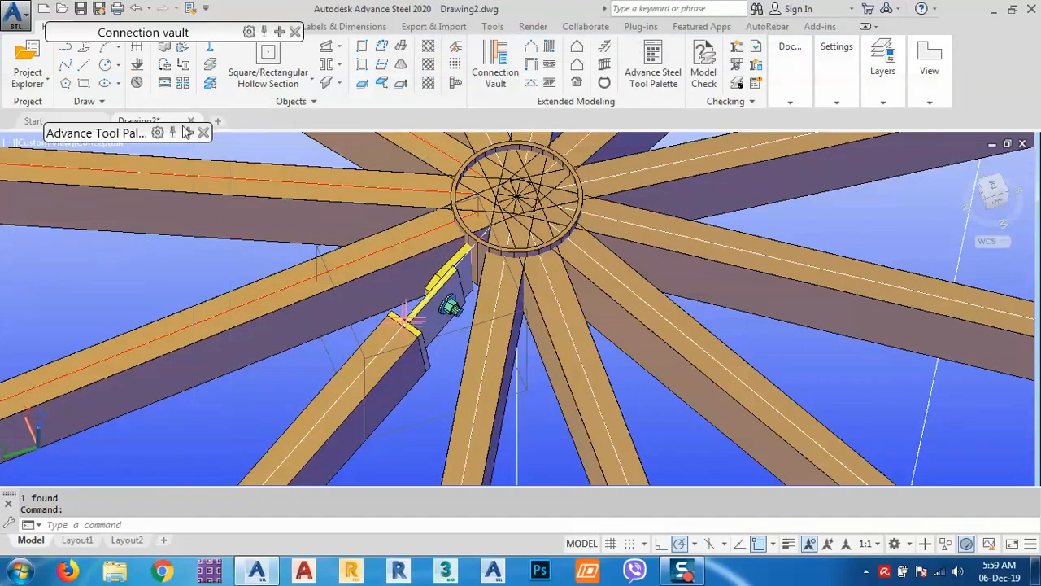
Copy the reoriented gusset joint with the apex tube as main and the adjacent rib beam, going clockwise, as secondary member
mouse_move(186, 133)
click(100, 368)
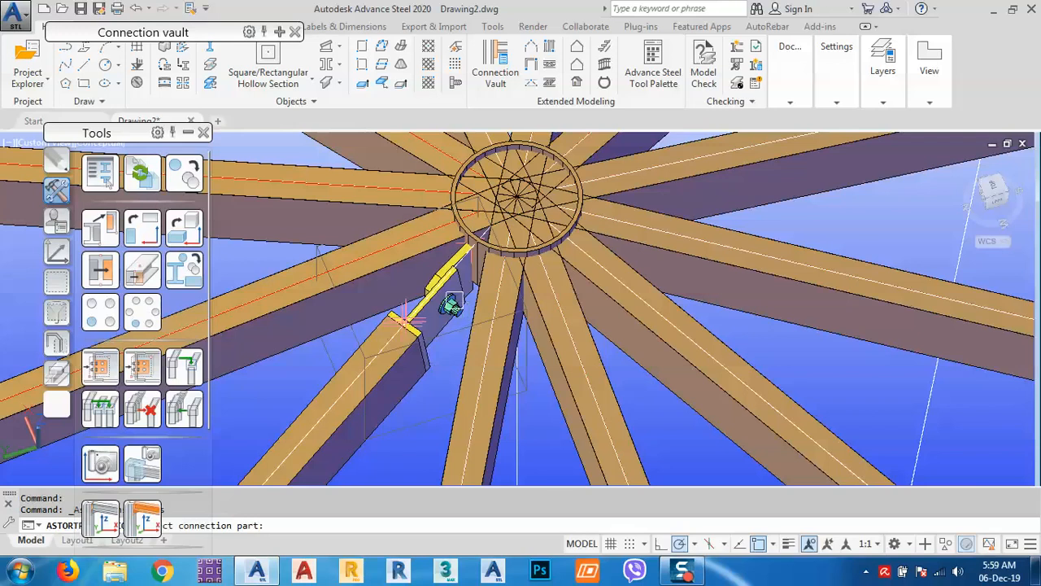
scroll(453, 303, up, 3)
click(499, 260)
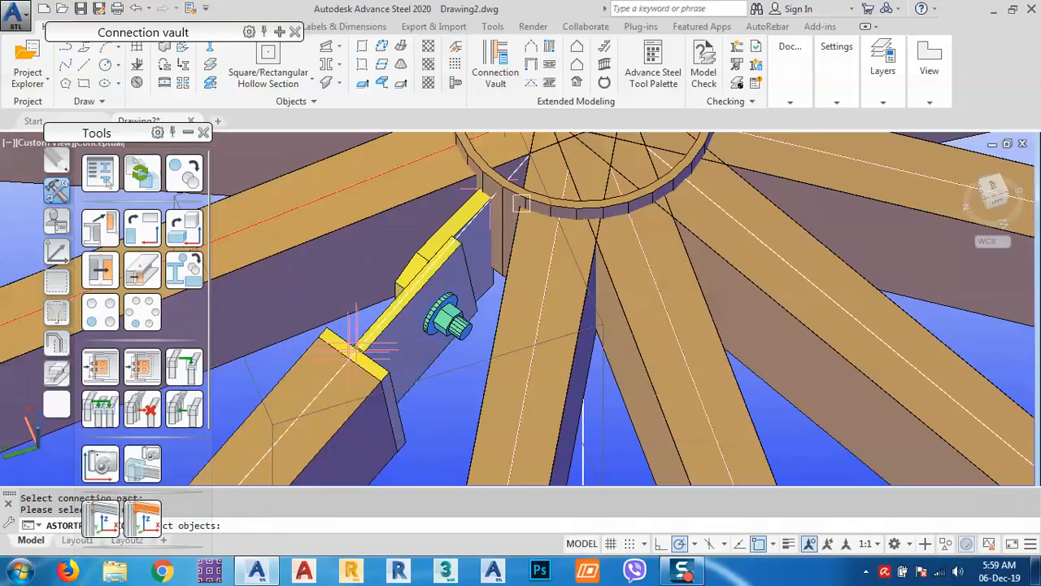
click(521, 203)
scroll(440, 236, down, 3)
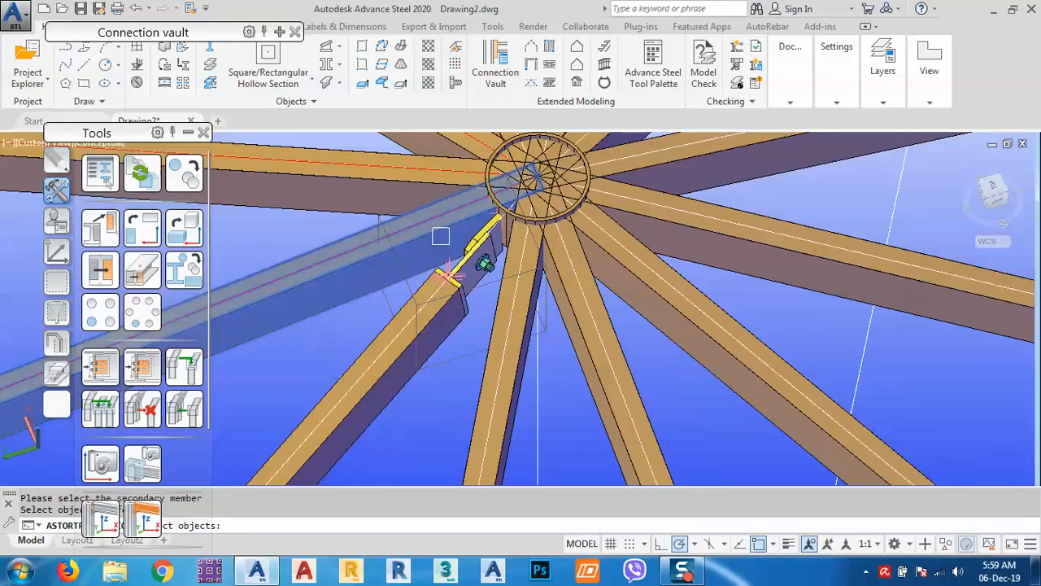
click(440, 236)
key(Return)
Continue copying the gusset joint clockwise around the apex tube, onto the next three rib beams as secondary members
scroll(486, 192, up, 2)
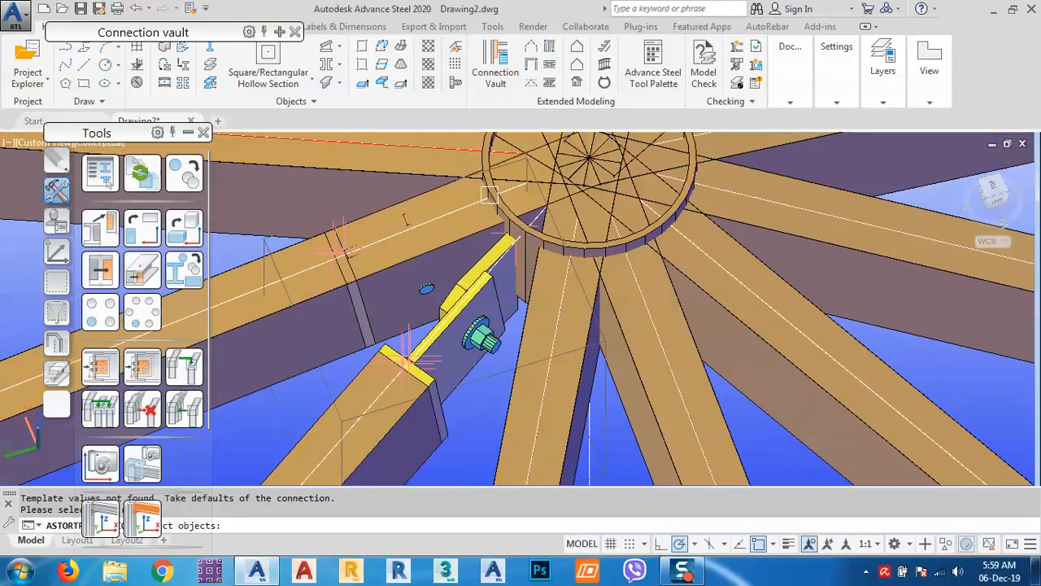
click(486, 192)
key(Return)
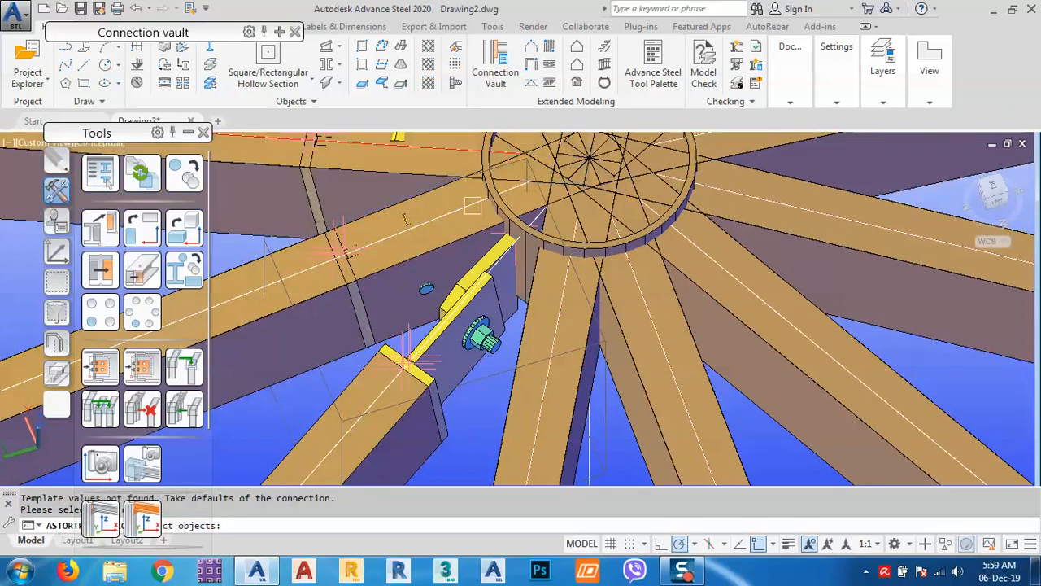
middle_drag(472, 205, 476, 312)
click(503, 309)
key(Return)
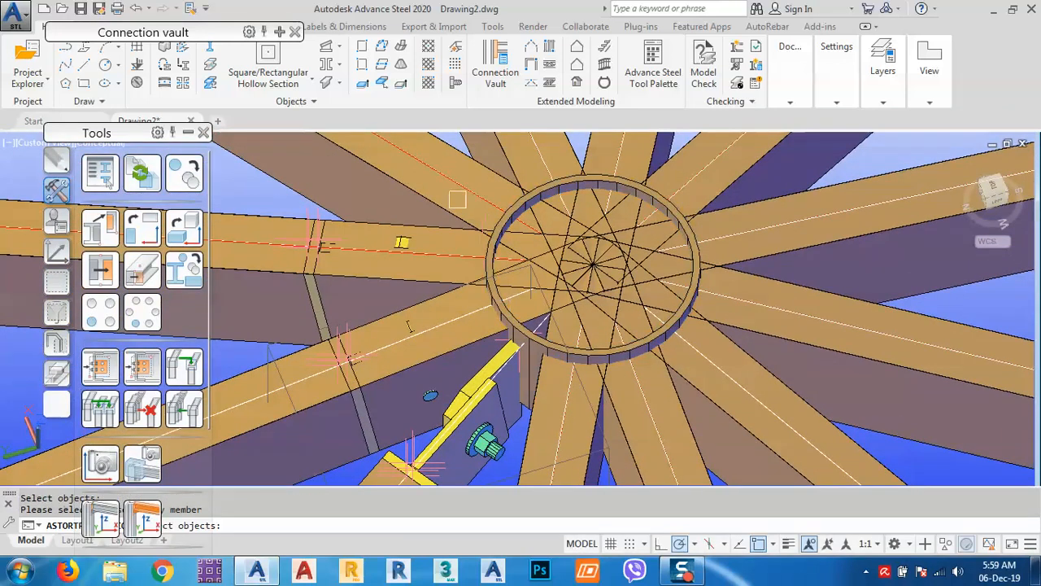
click(458, 198)
key(Return)
key(Return)
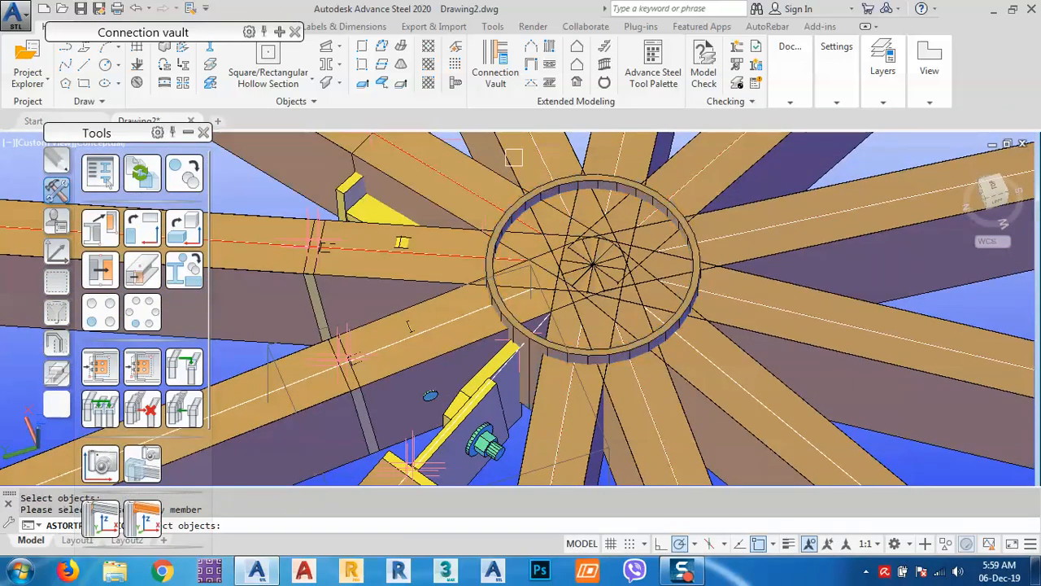
click(514, 158)
key(Return)
Join three more rib beams on the far side of the apex tube using copies of the gusset joint
middle_drag(579, 187, 511, 323)
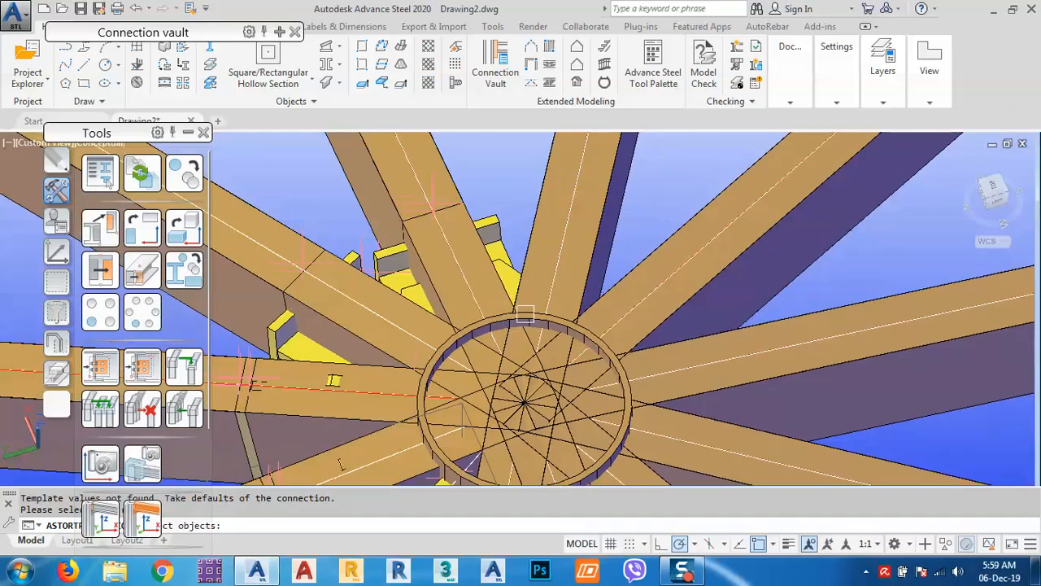
click(525, 314)
key(Return)
click(578, 280)
key(Return)
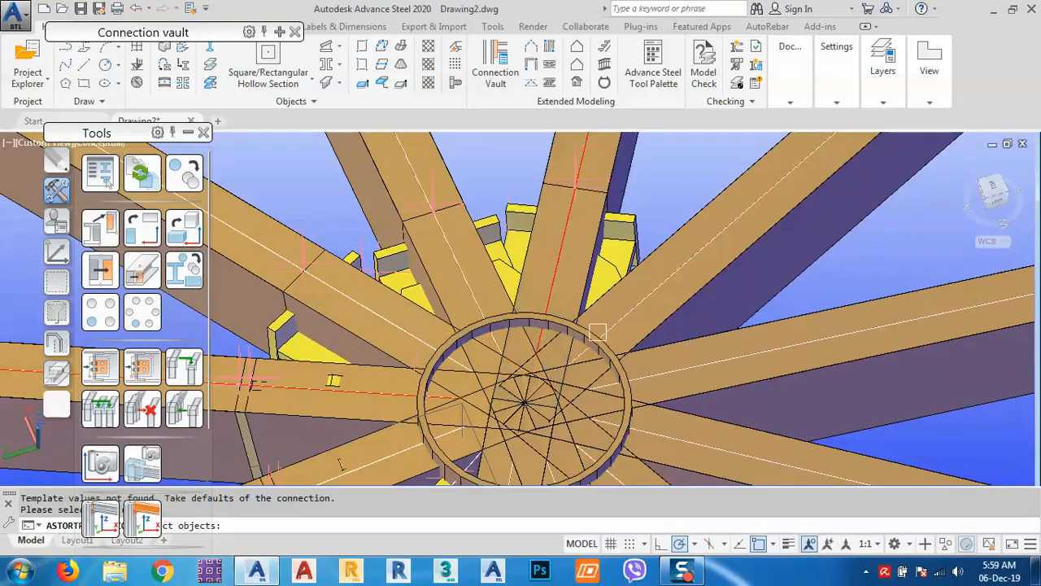
key(Return)
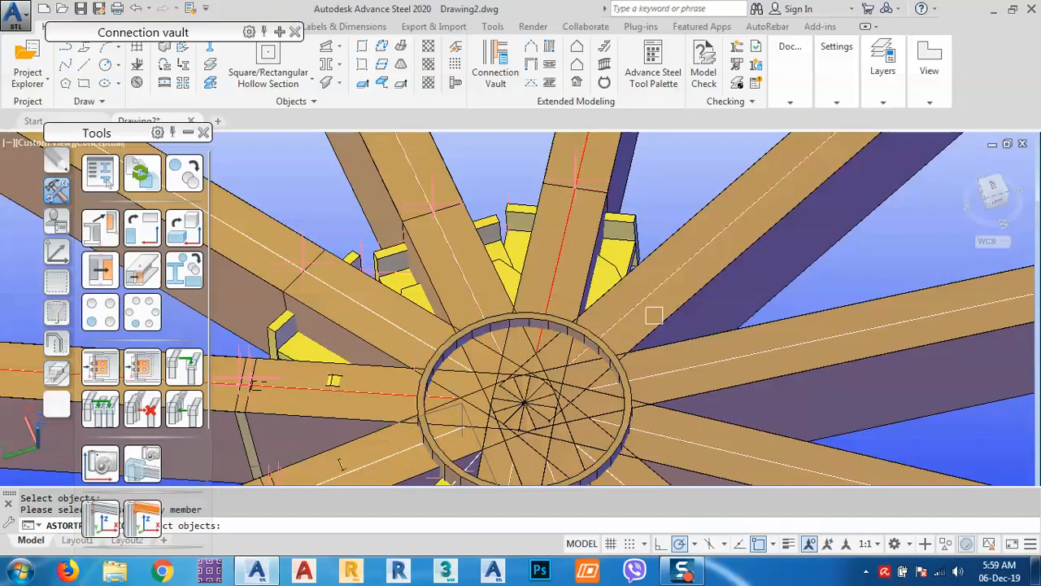
click(654, 315)
key(Return)
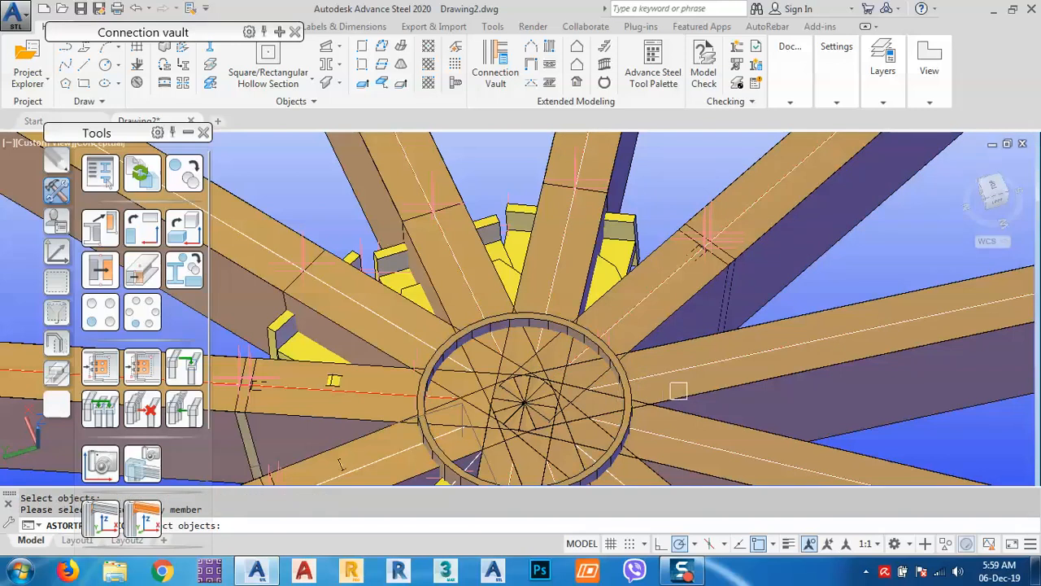
click(675, 395)
key(Return)
Apply the copied gusset joint between the apex tube and the remaining unconnected rib beams to complete the ring
middle_drag(678, 400, 604, 279)
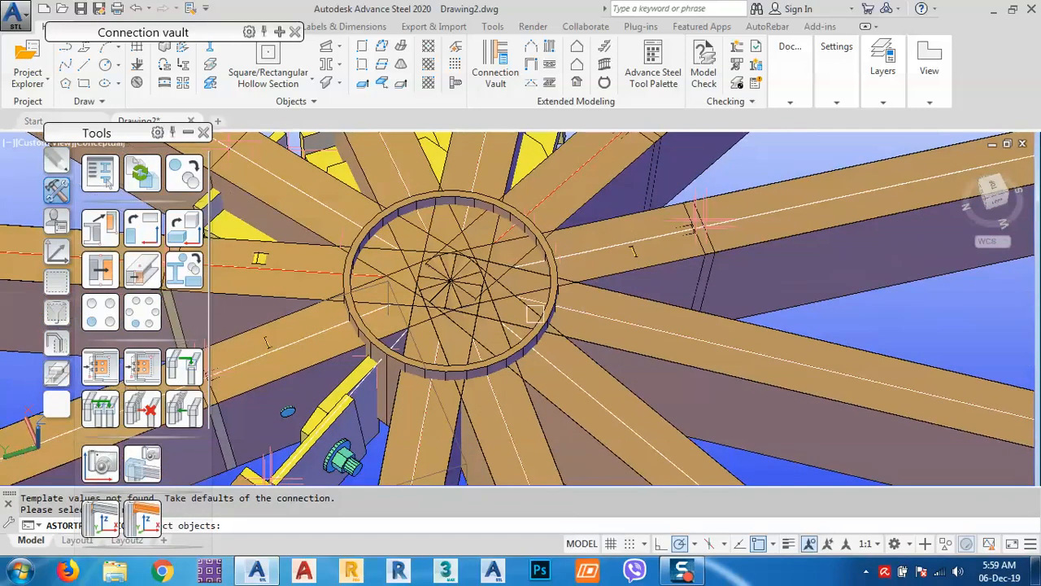
click(548, 312)
key(Return)
click(603, 340)
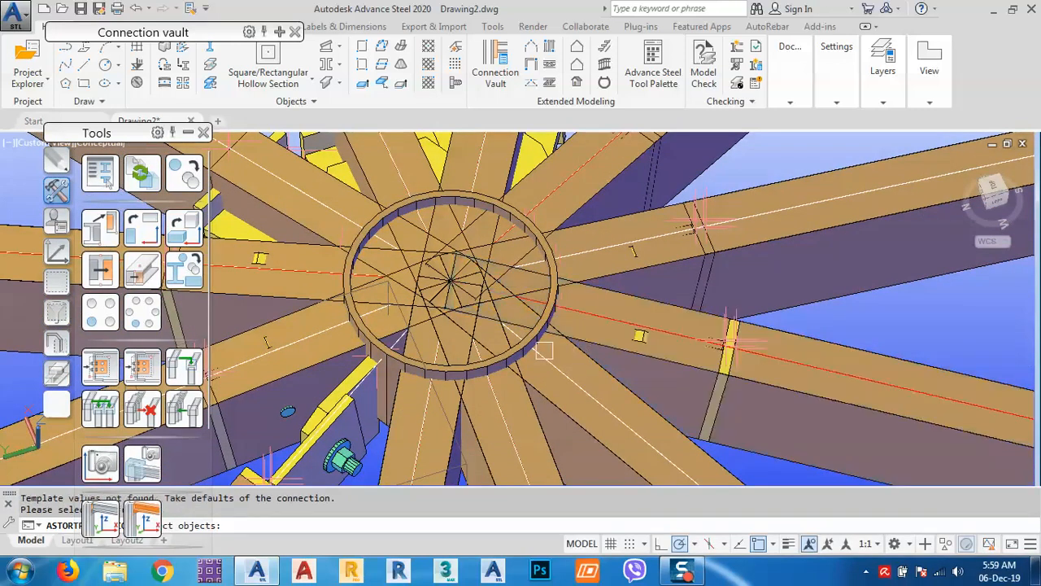
key(Return)
click(554, 400)
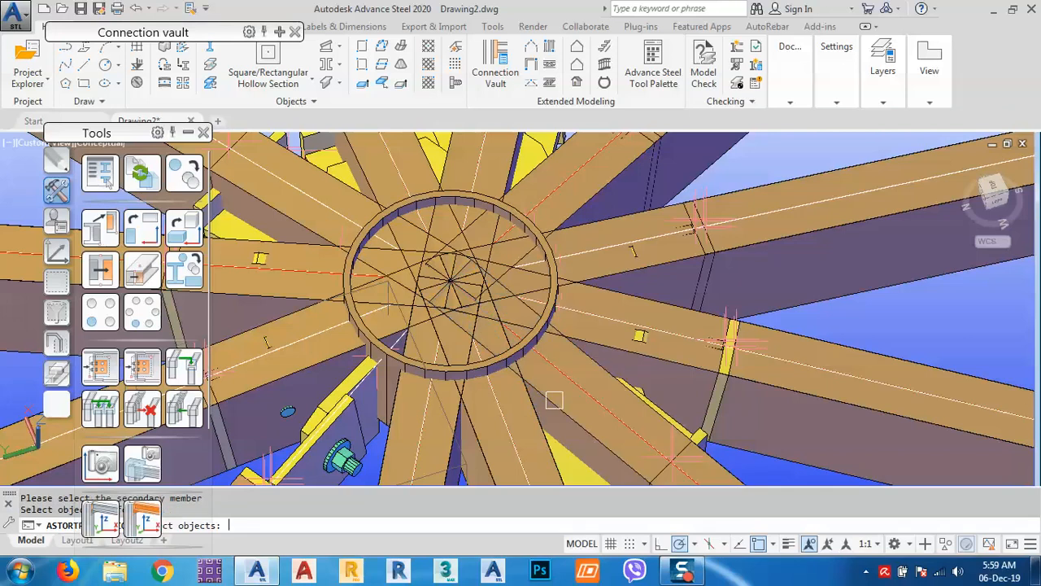
key(Return)
click(508, 358)
key(Return)
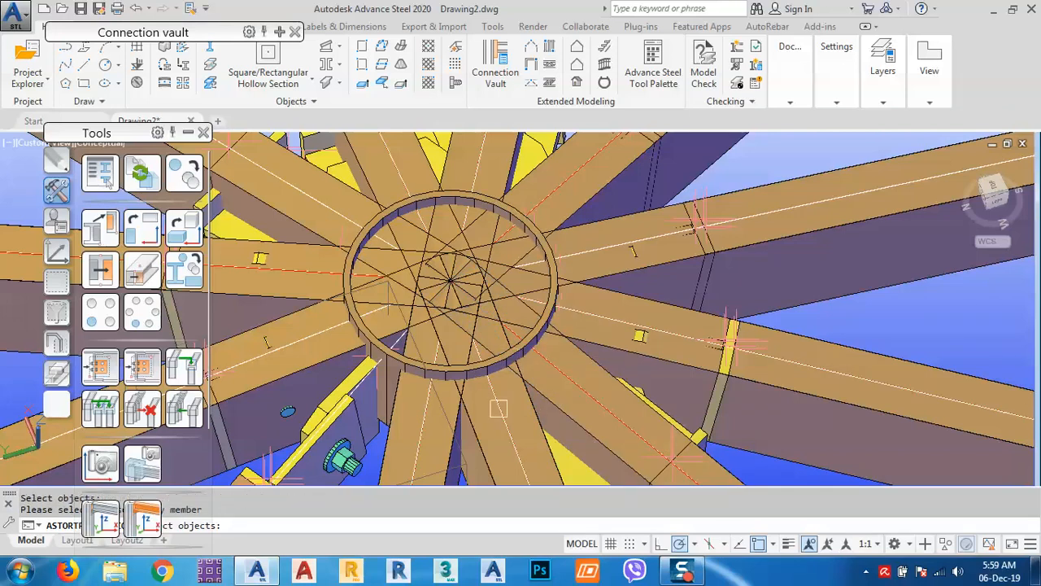
click(500, 403)
key(Return)
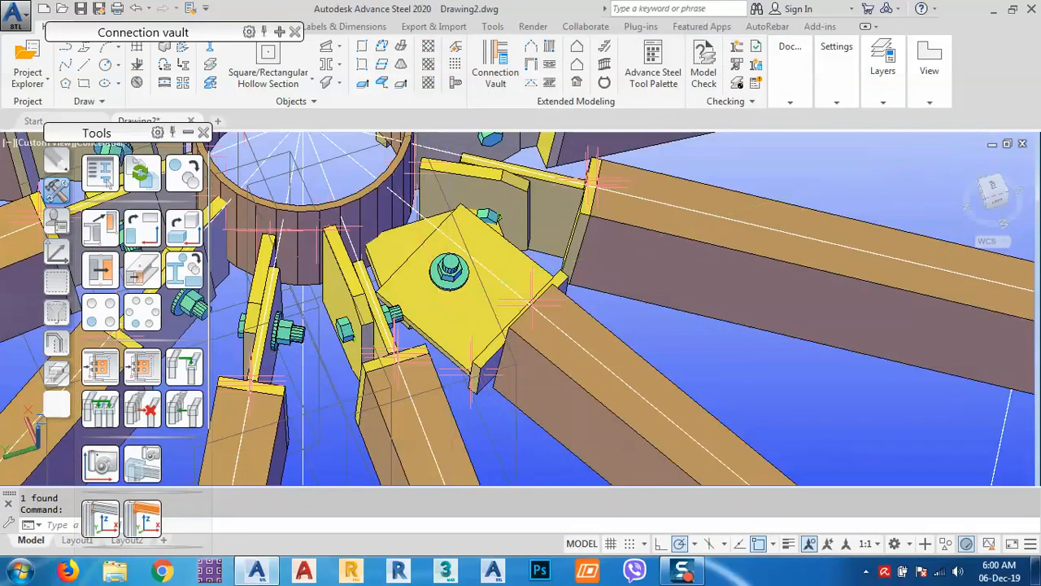
Set the orientation of the flat-lying gusset joint on the near side of the tube to perpendicular main
click(488, 269)
right_click(722, 285)
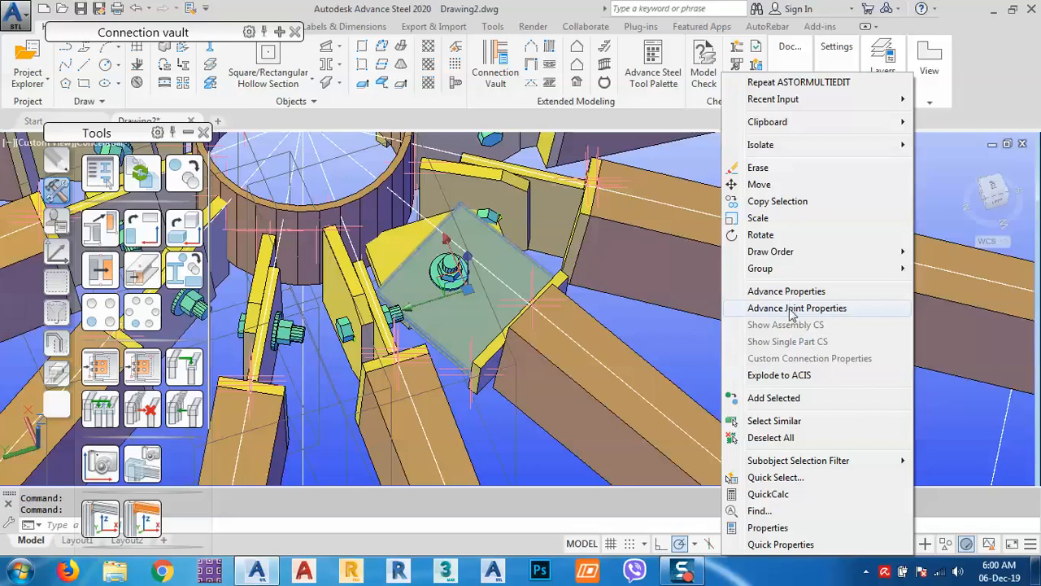
click(790, 309)
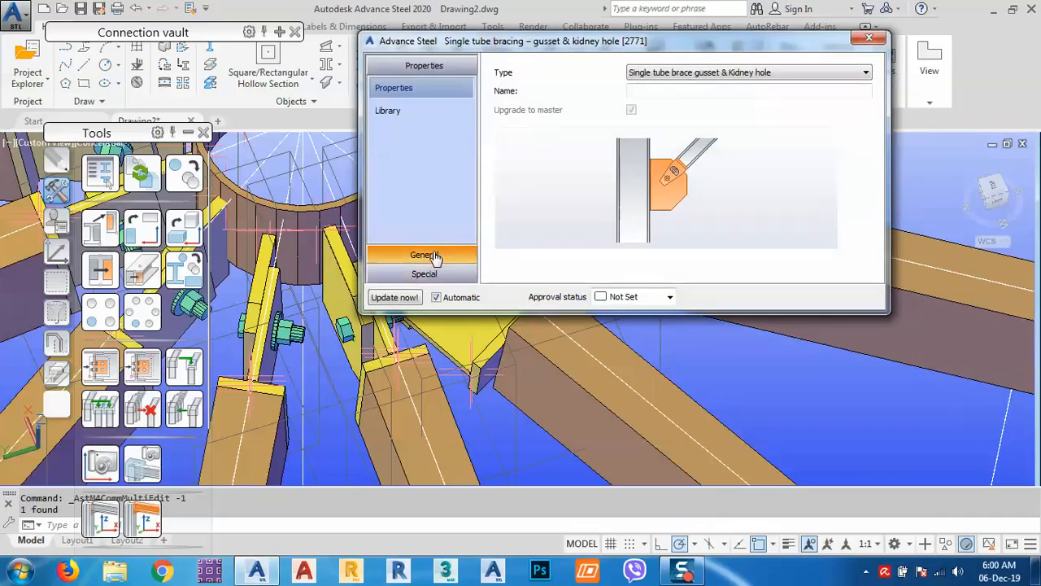
click(424, 255)
click(640, 90)
click(645, 110)
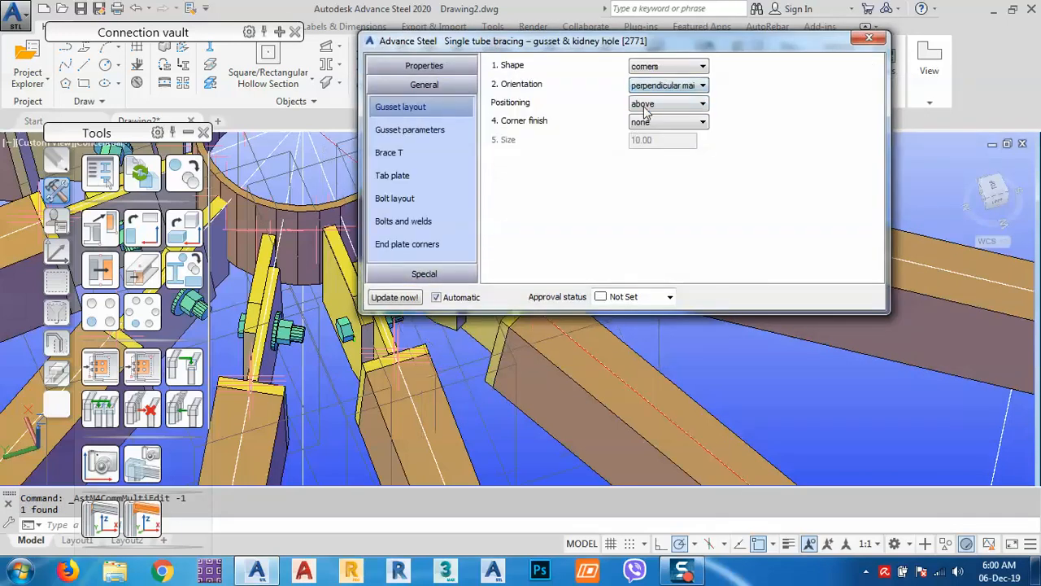
click(869, 40)
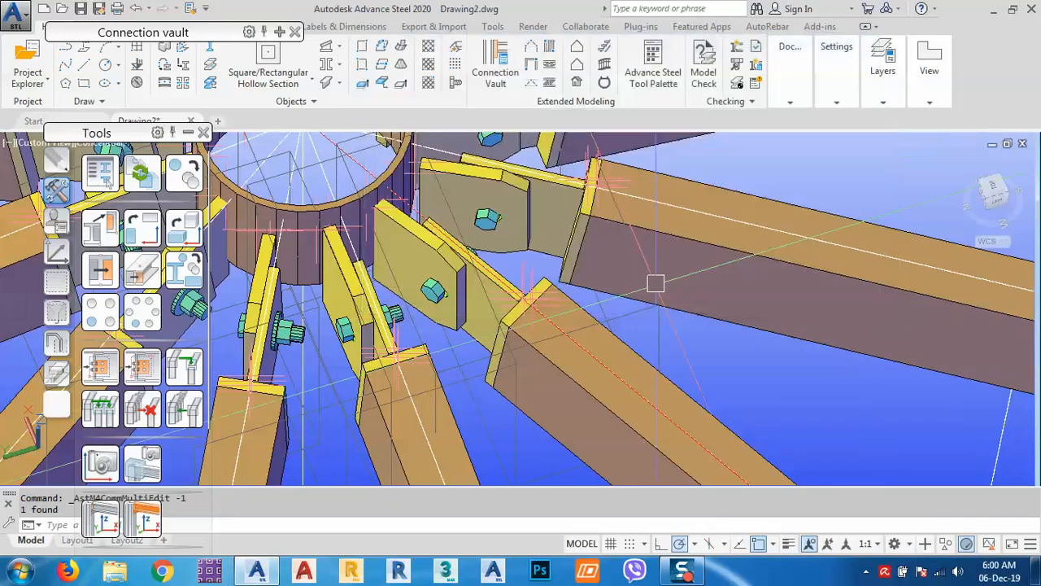
Change the orientation to perpendicular main for the flat gusset beside the upright ones on the tube's far side
middle_drag(656, 286, 688, 421)
middle_drag(461, 265, 615, 403)
middle_drag(545, 244, 581, 303)
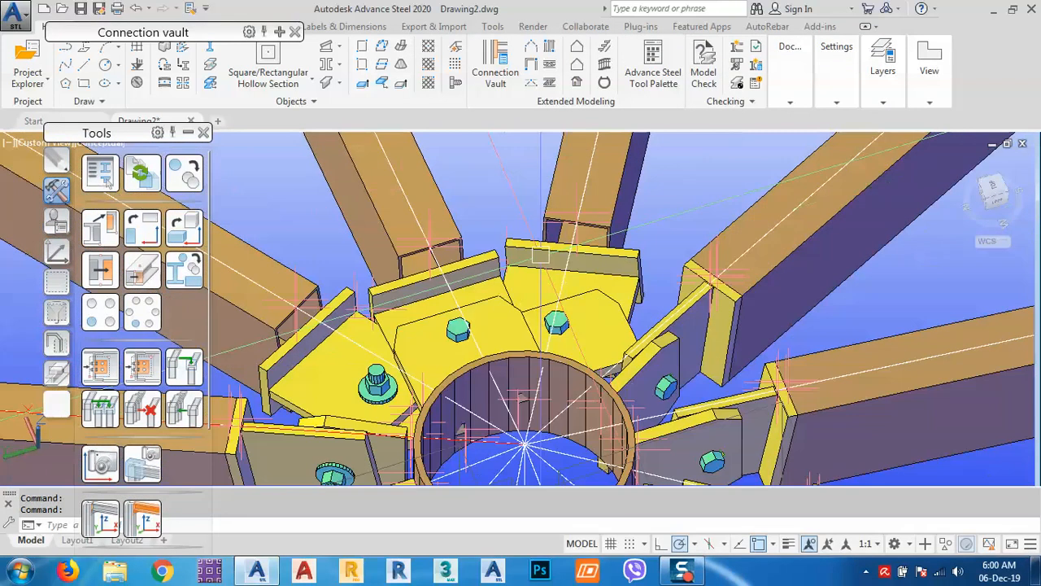
click(534, 255)
right_click(486, 172)
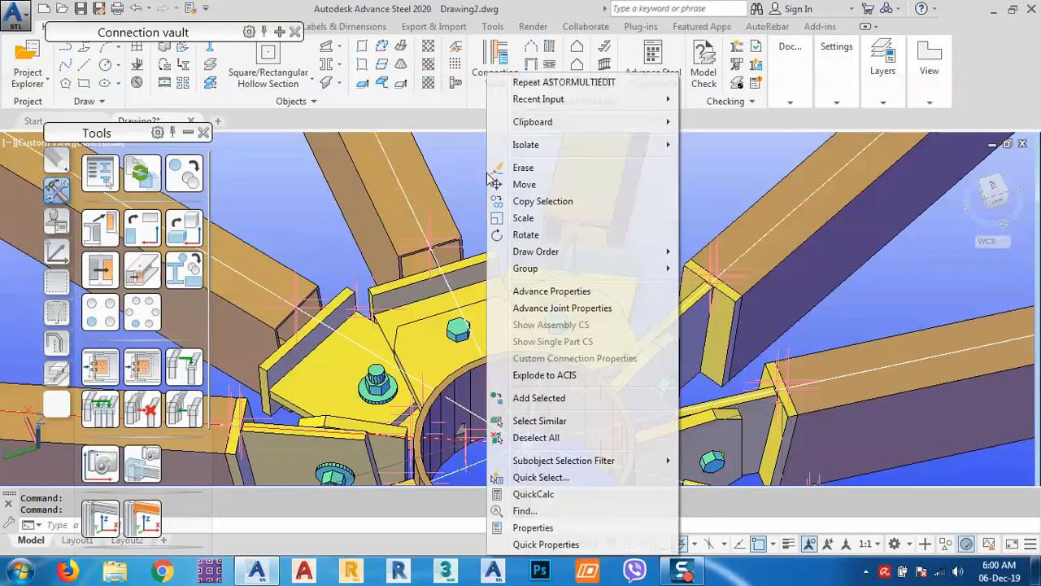
click(562, 312)
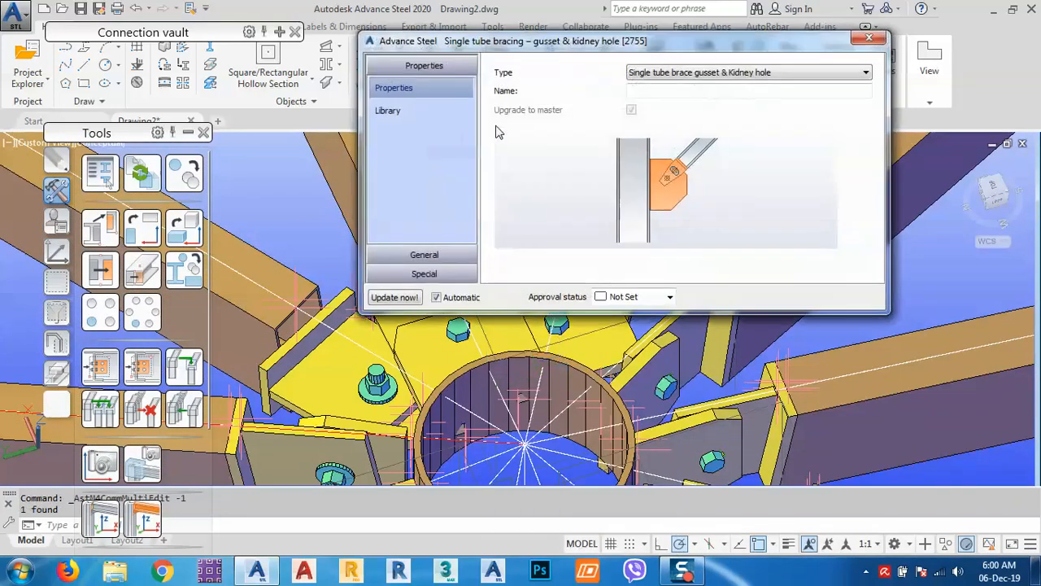
click(431, 254)
click(658, 87)
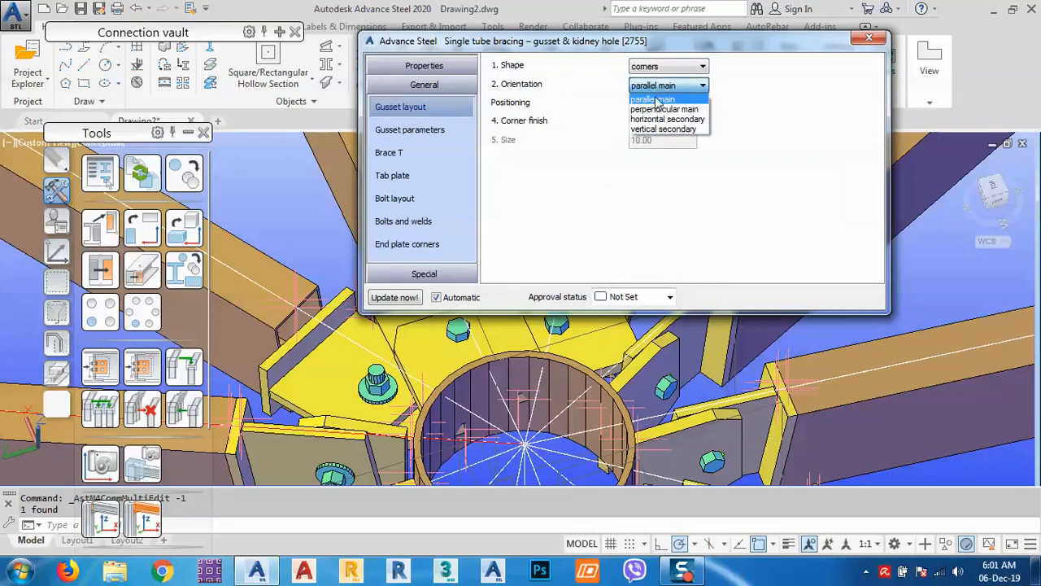
click(658, 109)
click(854, 40)
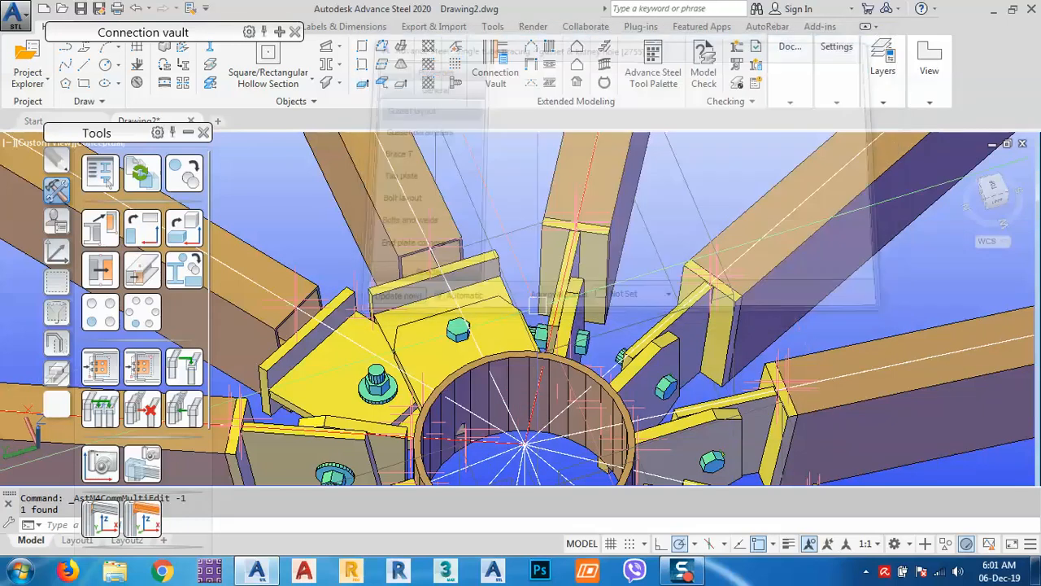
Change the orientation to perpendicular main for the flat gusset joint next to the upright ones on the apex tube's far side
right_click(502, 192)
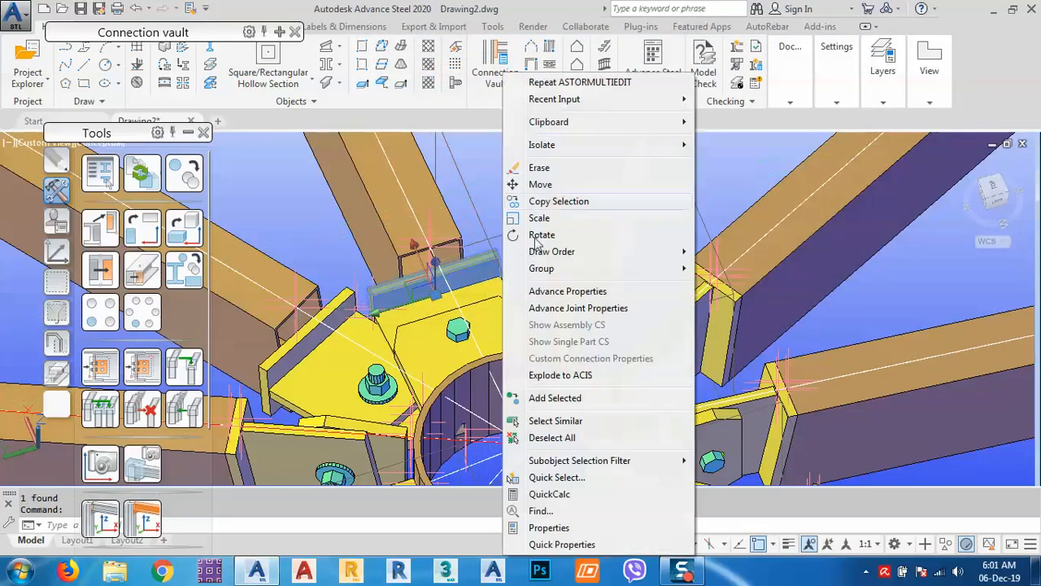
click(578, 309)
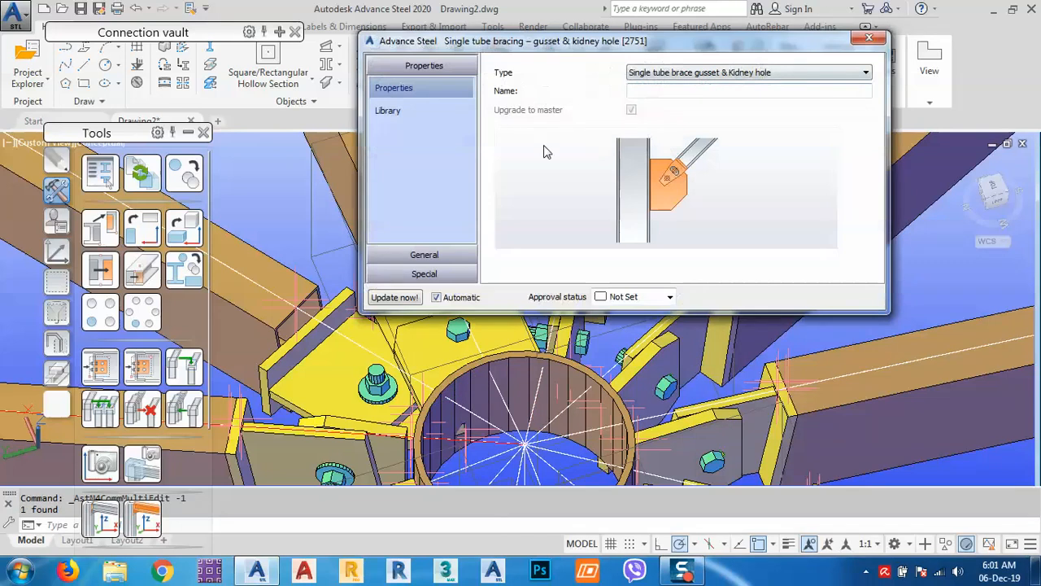
click(456, 256)
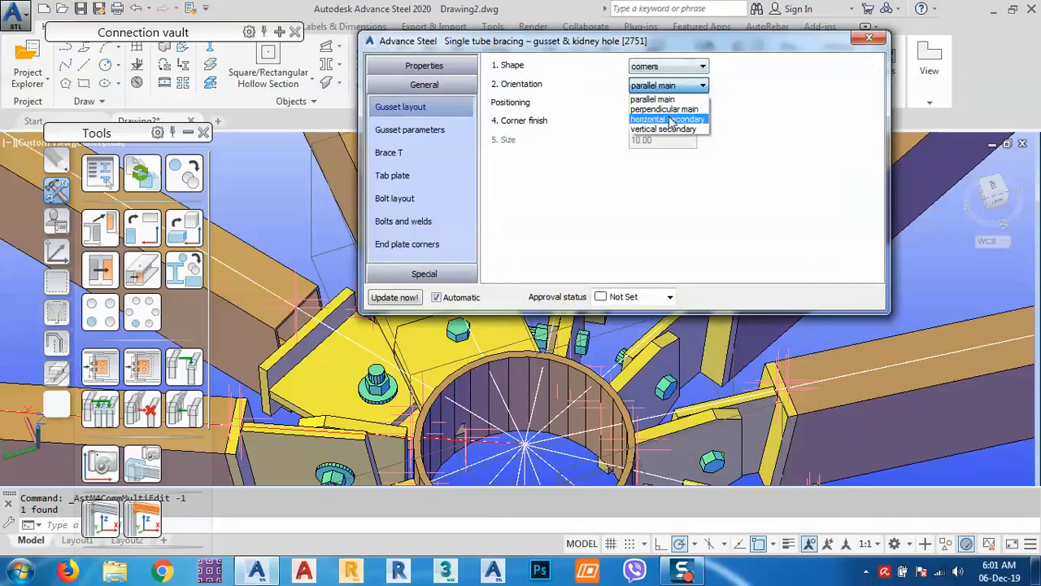
click(667, 114)
click(667, 86)
click(665, 104)
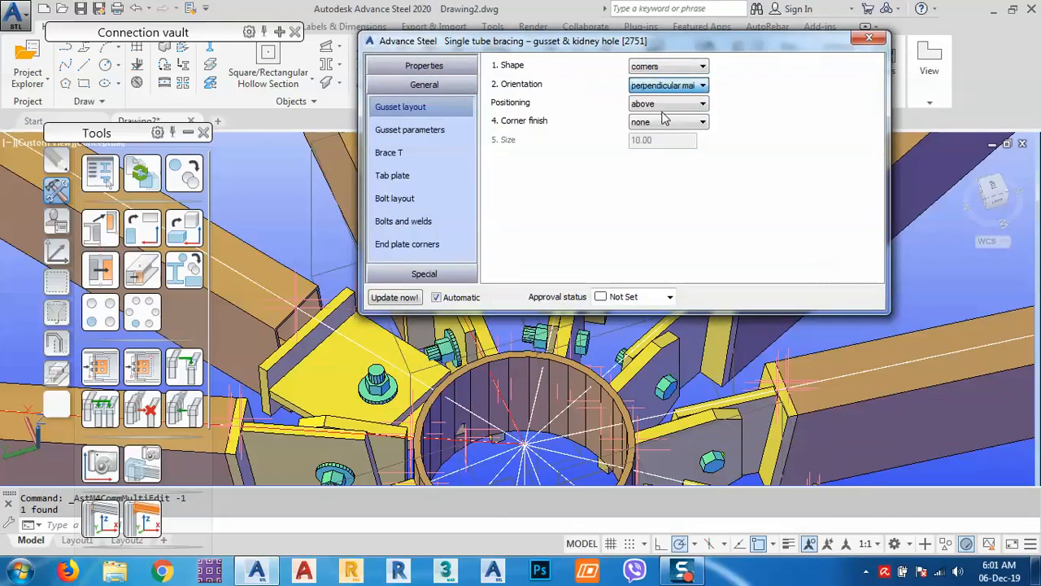
click(868, 37)
Set the last flat-lying gusset joint on the apex tube to perpendicular main orientation
scroll(387, 184, up, 5)
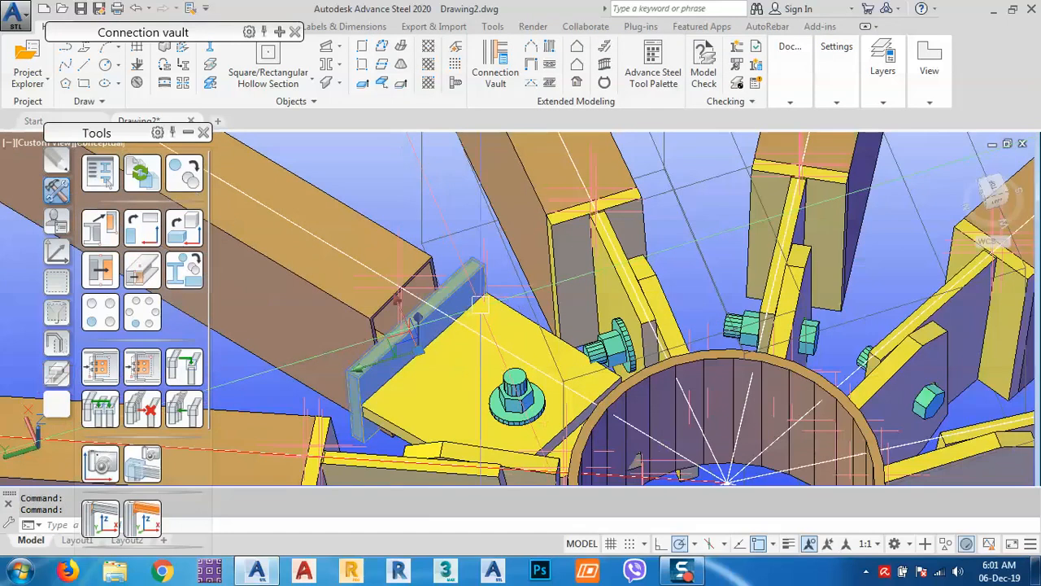
right_click(387, 184)
click(460, 309)
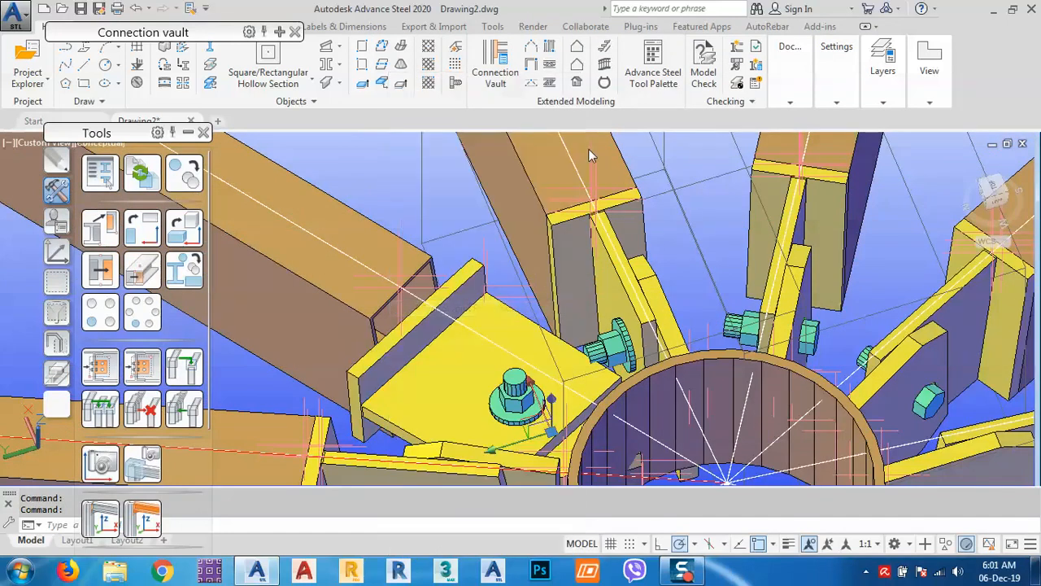
click(423, 255)
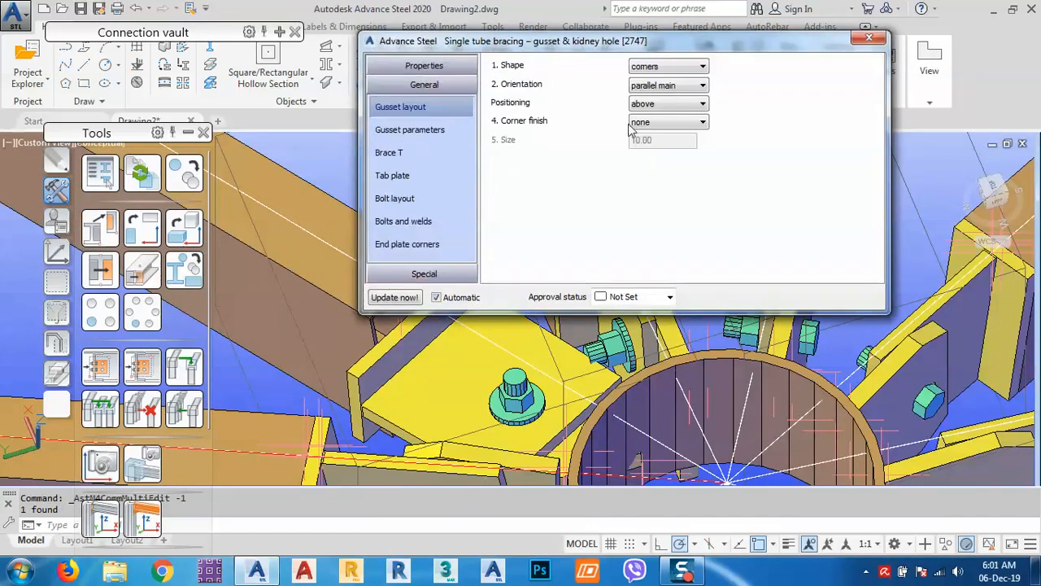
click(667, 85)
click(660, 109)
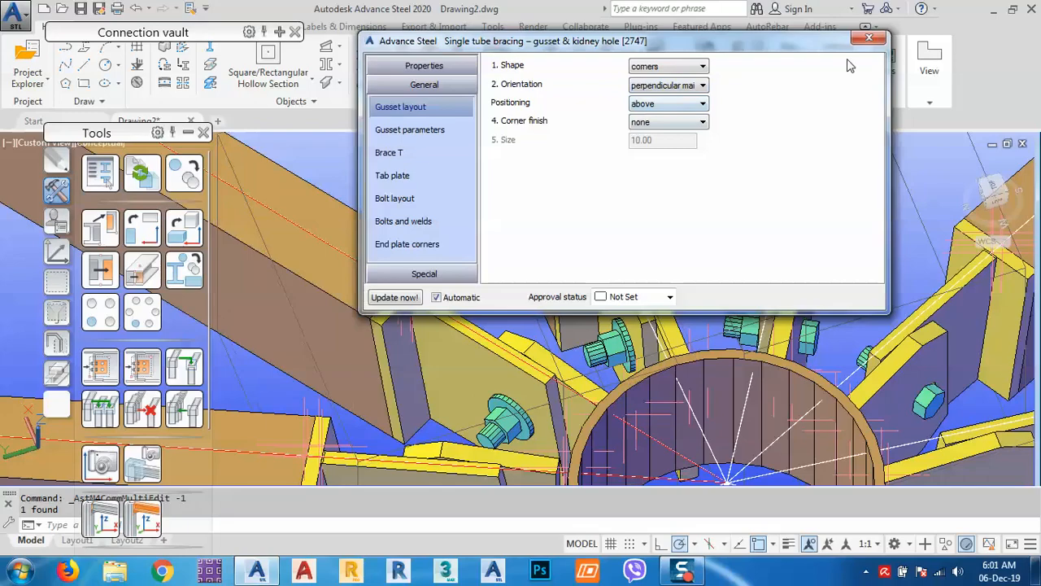
click(868, 38)
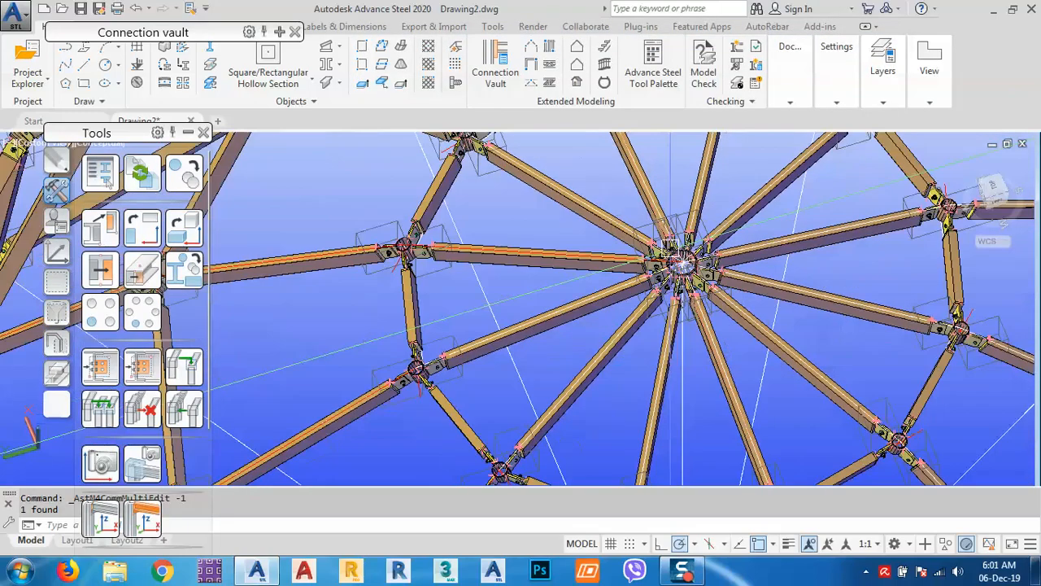
key(Escape)
Inspect the dome's horizontal ring nodes and a close-up of the bolted gusset joints around one node tube
shift+middle_drag(669, 354, 680, 291)
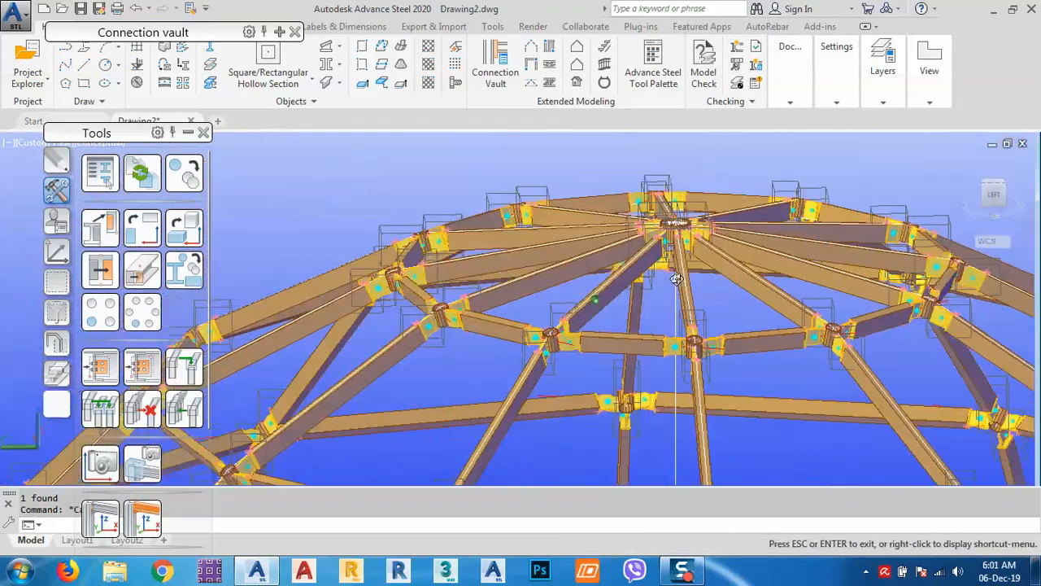
middle_drag(648, 329, 612, 173)
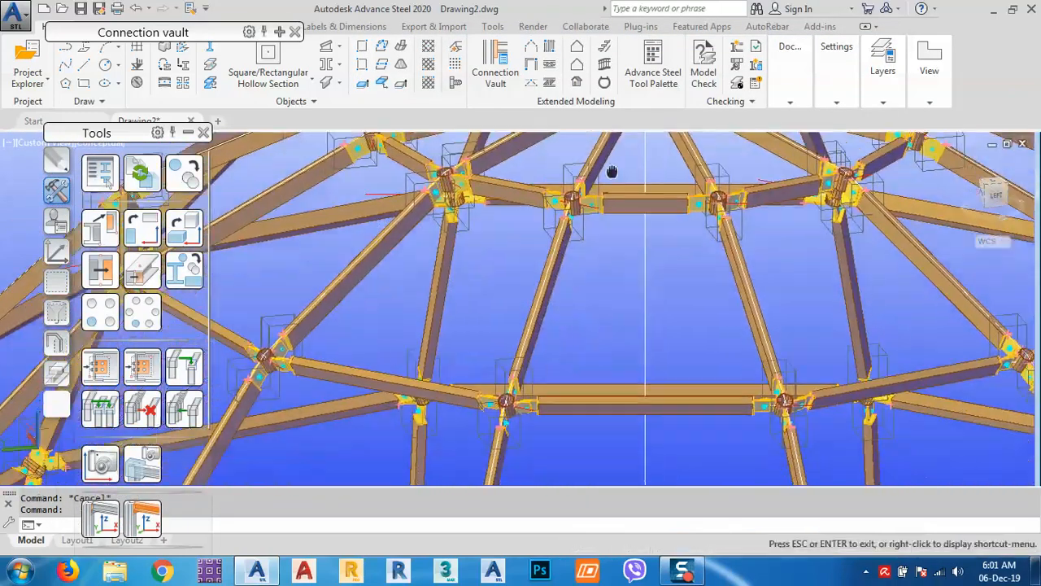
scroll(628, 218, down, 5)
shift+drag(556, 303, 554, 304)
shift+middle_drag(554, 305, 571, 317)
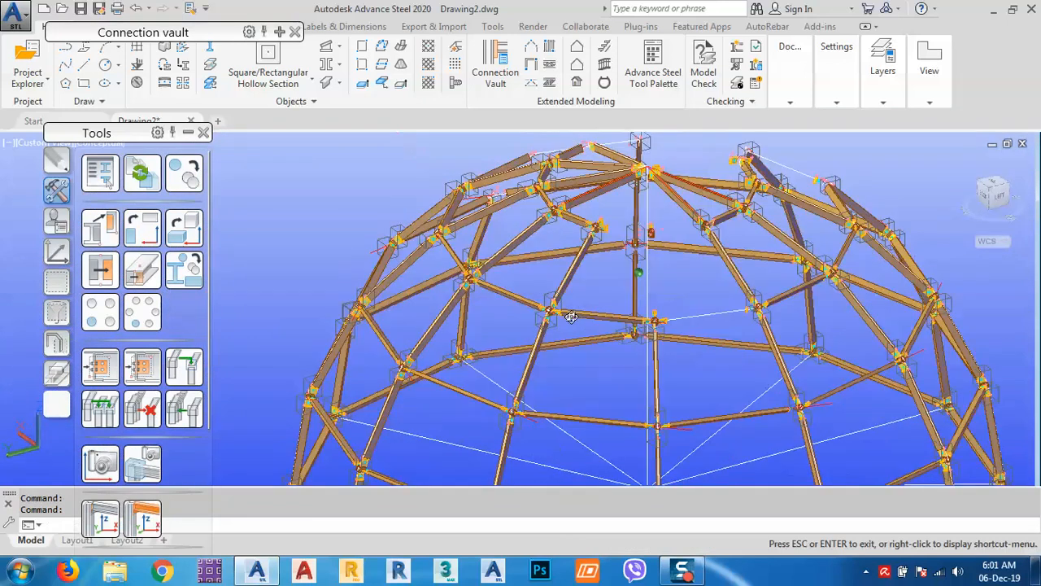
scroll(573, 350, up, 6)
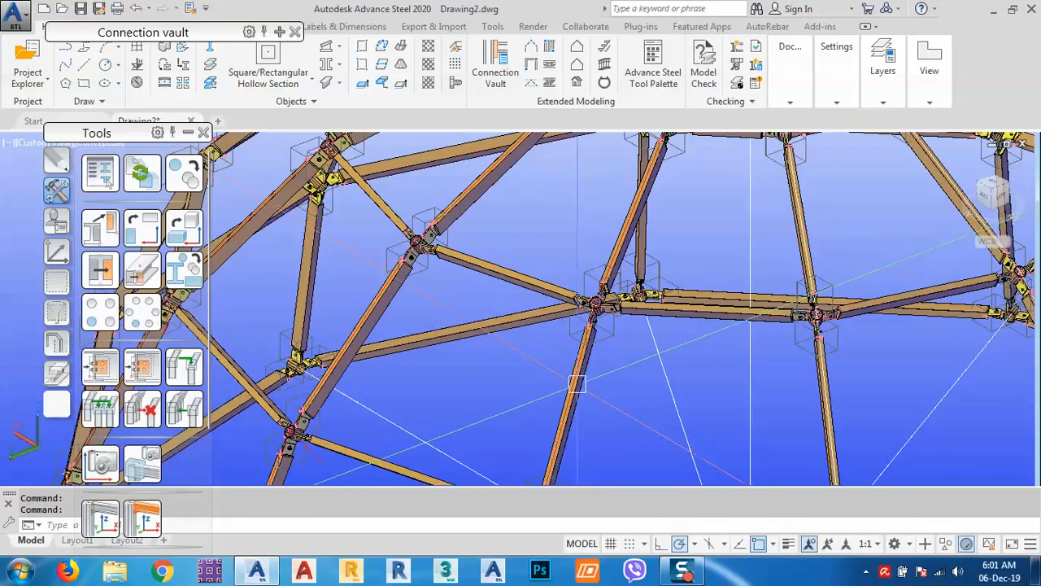
scroll(577, 384, up, 4)
scroll(605, 291, down, 3)
scroll(590, 353, down, 3)
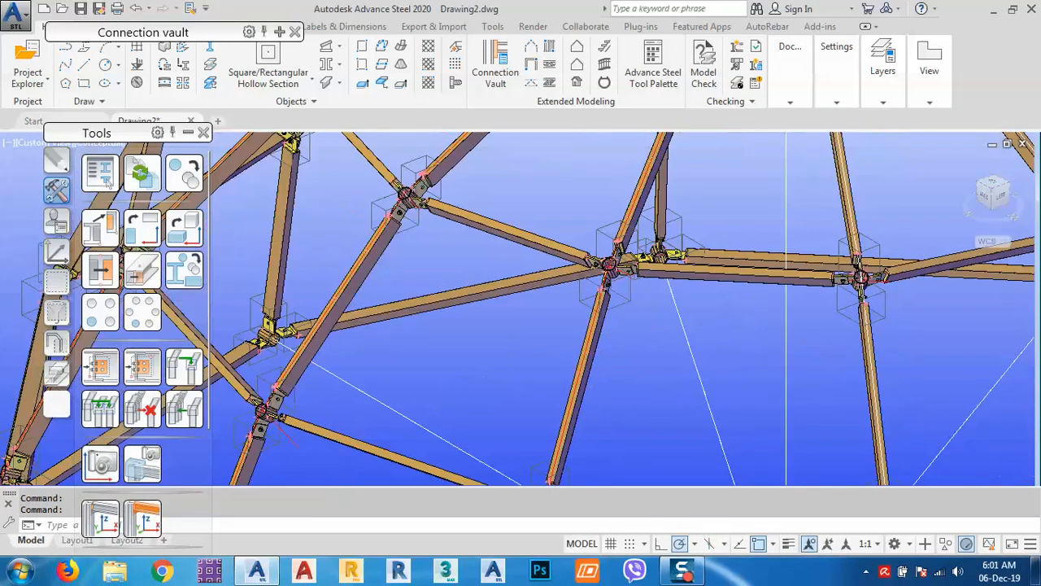
scroll(606, 382, down, 5)
middle_drag(609, 388, 539, 263)
scroll(579, 326, up, 7)
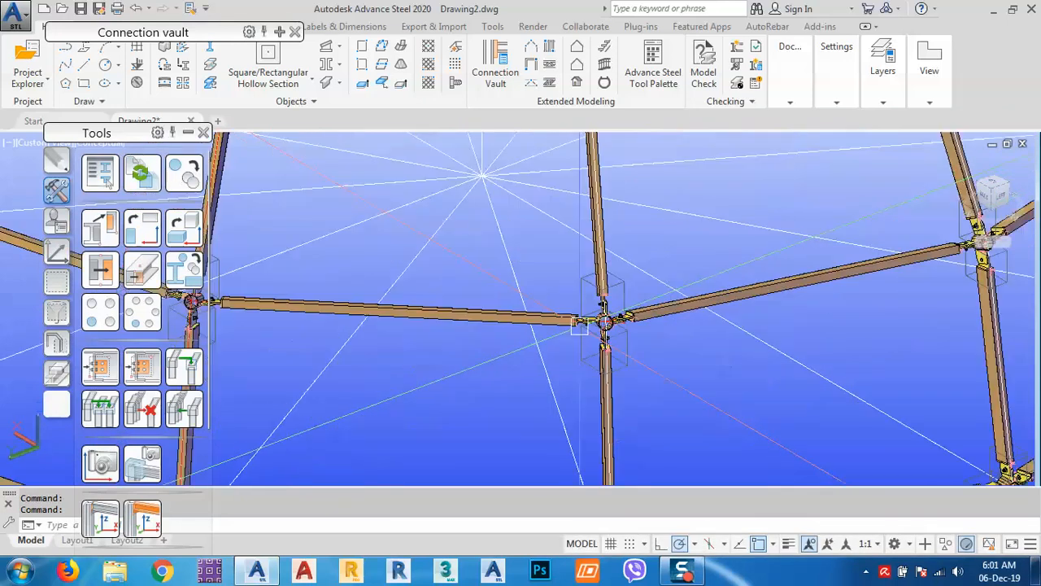
scroll(579, 326, up, 5)
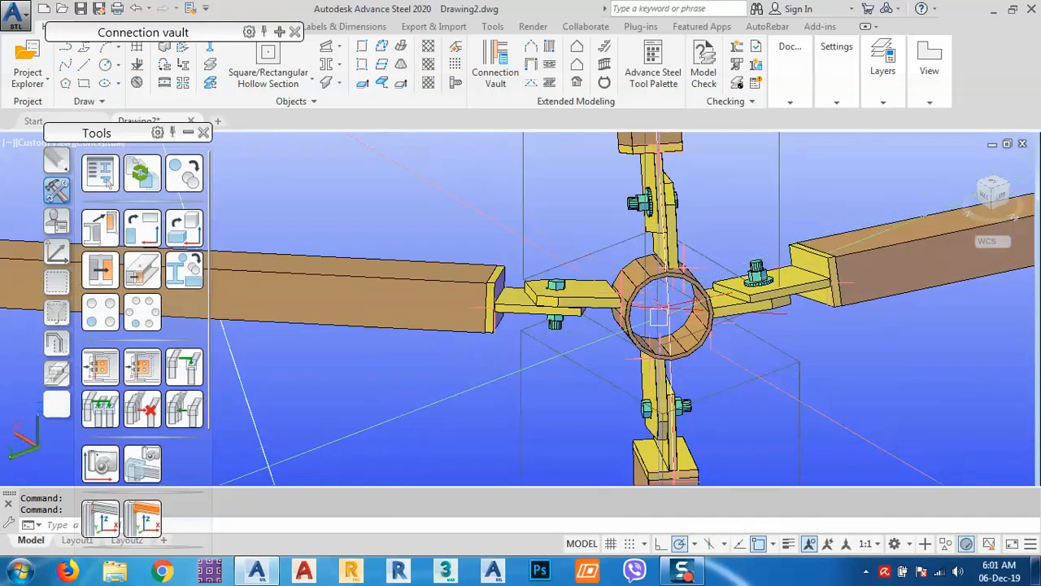
shift+middle_drag(659, 317, 410, 294)
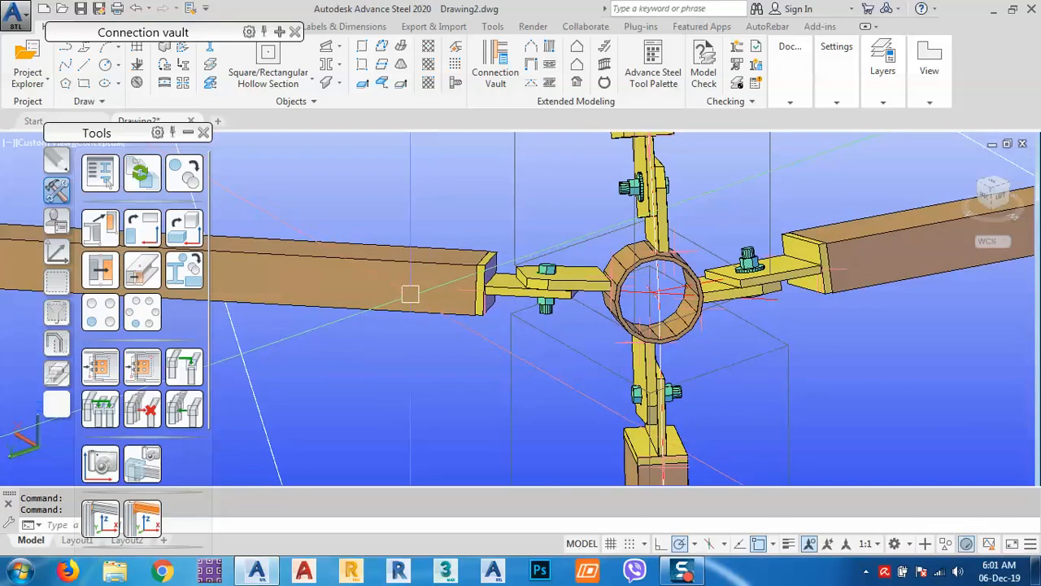
scroll(412, 289, down, 6)
scroll(413, 290, down, 3)
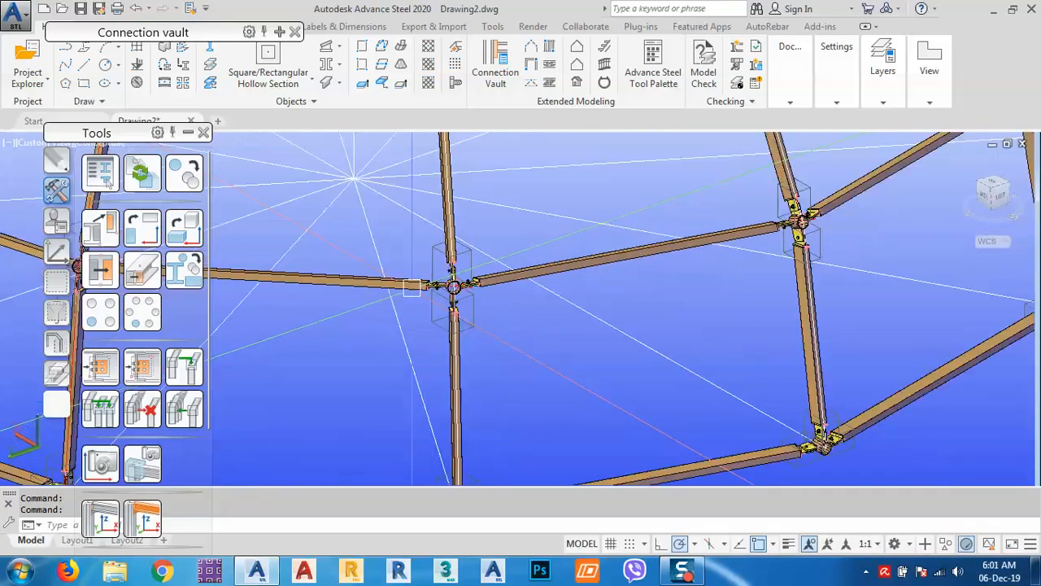
Examine the complete dome from outside, including a base-ring node and the finished ring of gussets at the apex tube
scroll(528, 268, down, 5)
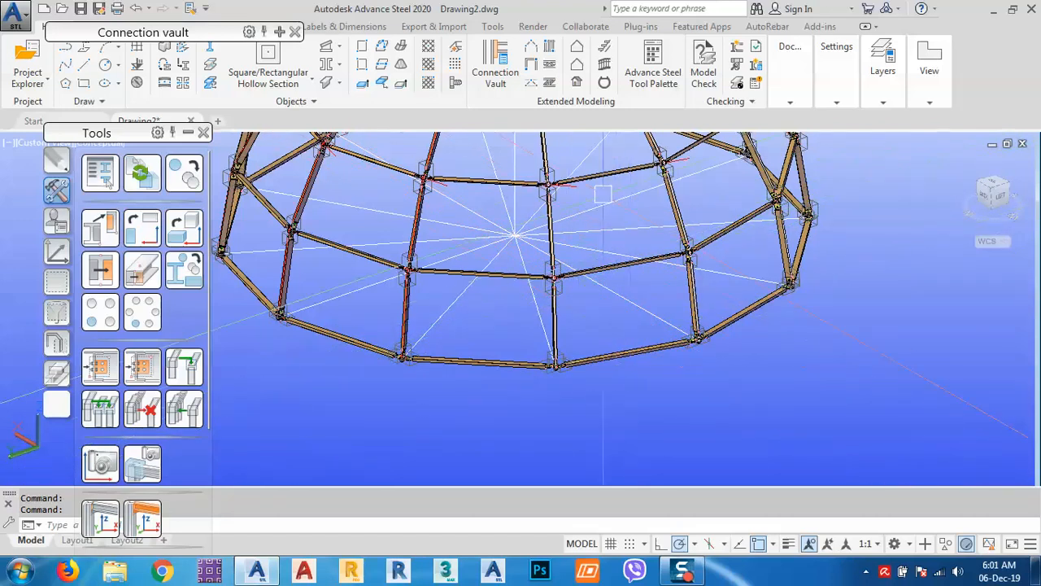
middle_drag(496, 259, 659, 412)
scroll(633, 362, down, 2)
scroll(634, 358, down, 2)
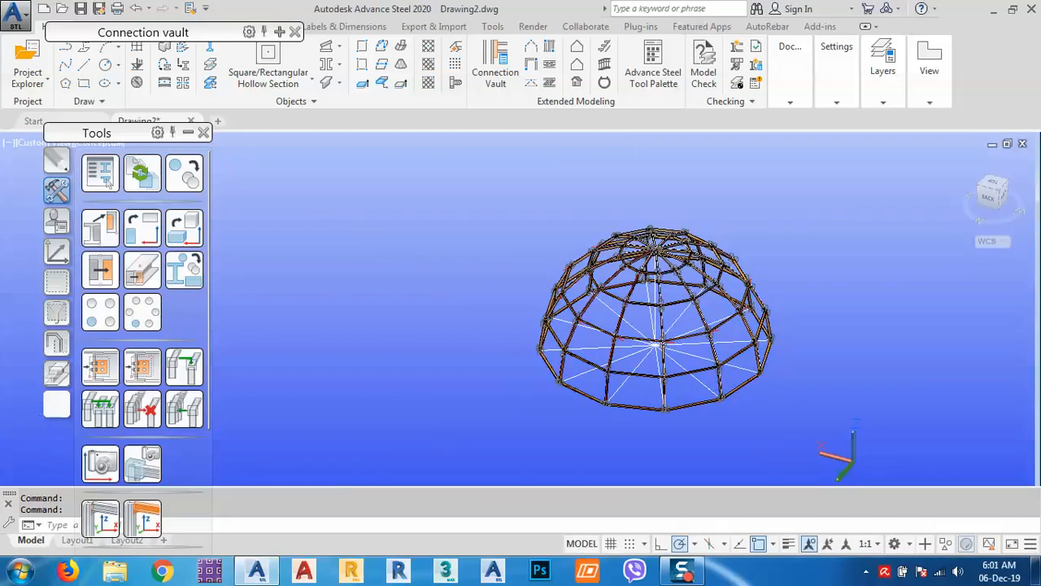
scroll(606, 399, up, 10)
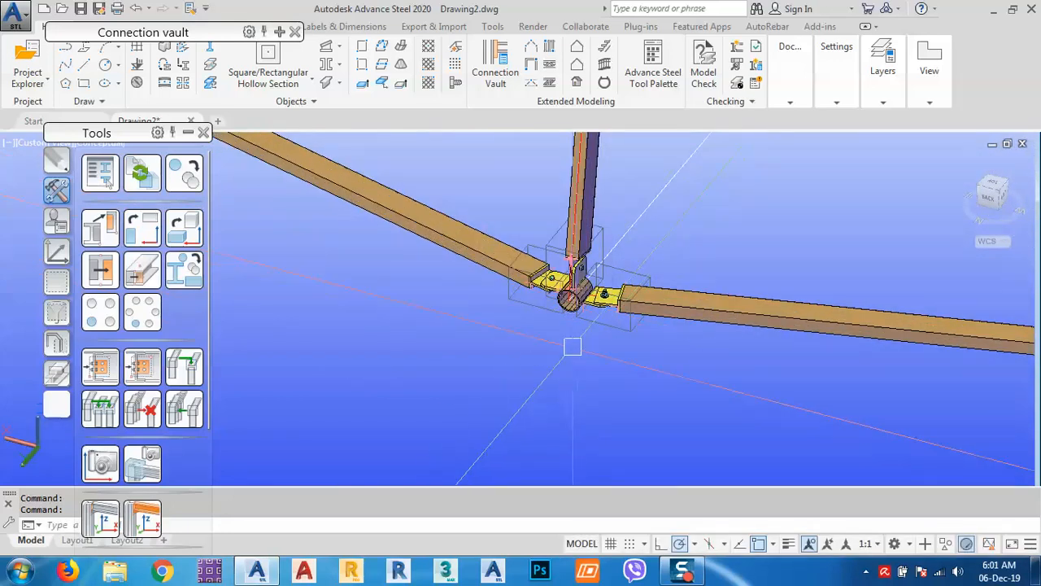
scroll(565, 324, down, 10)
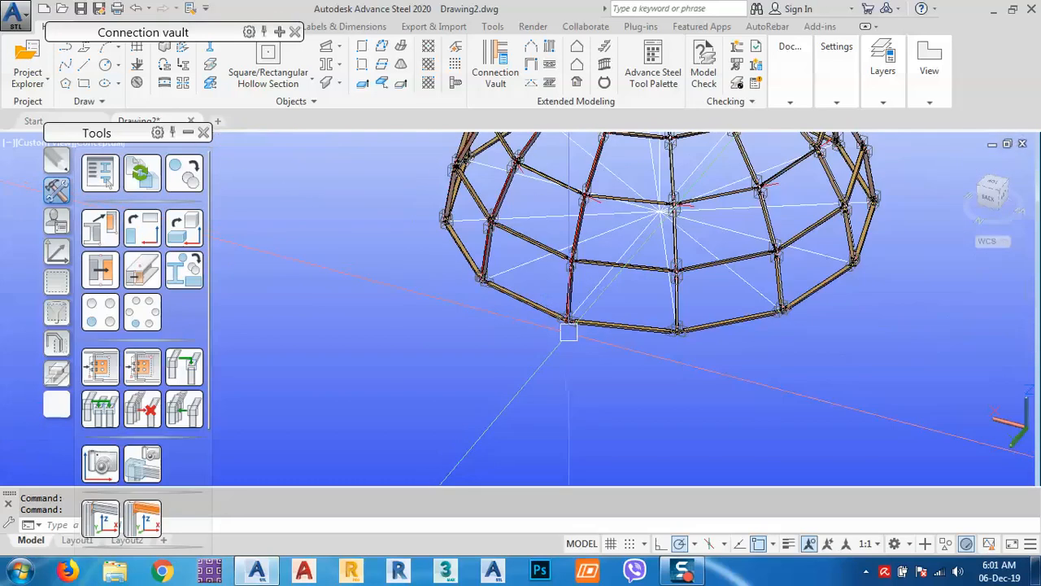
shift+middle_drag(656, 301, 639, 353)
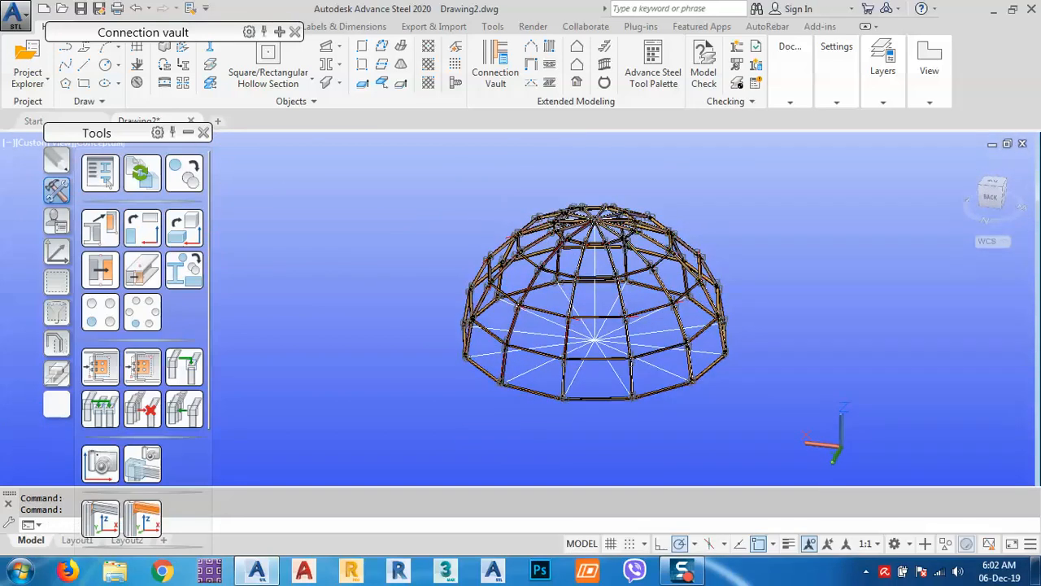
scroll(586, 208, up, 10)
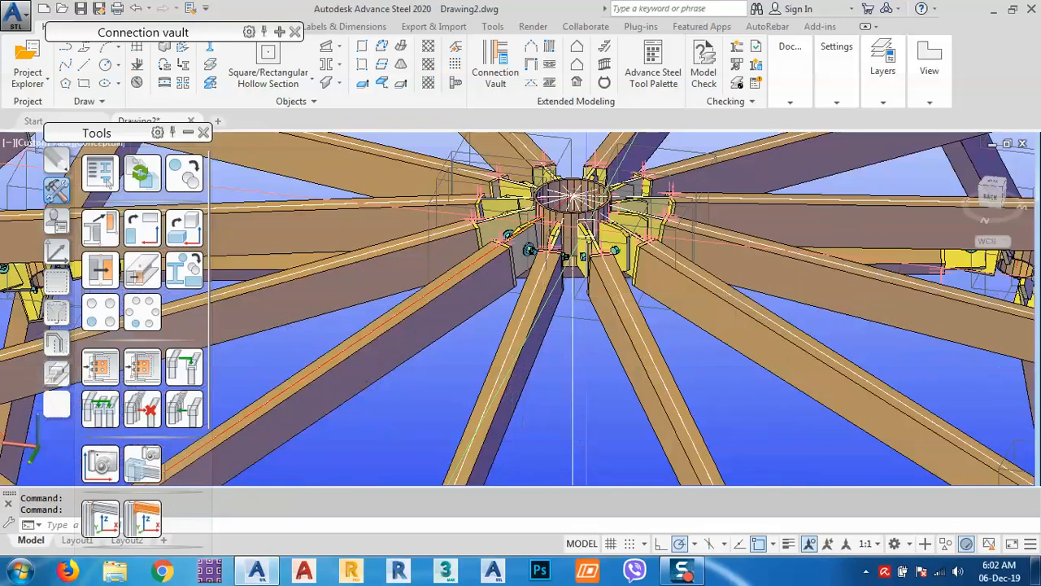
middle_drag(589, 198, 625, 230)
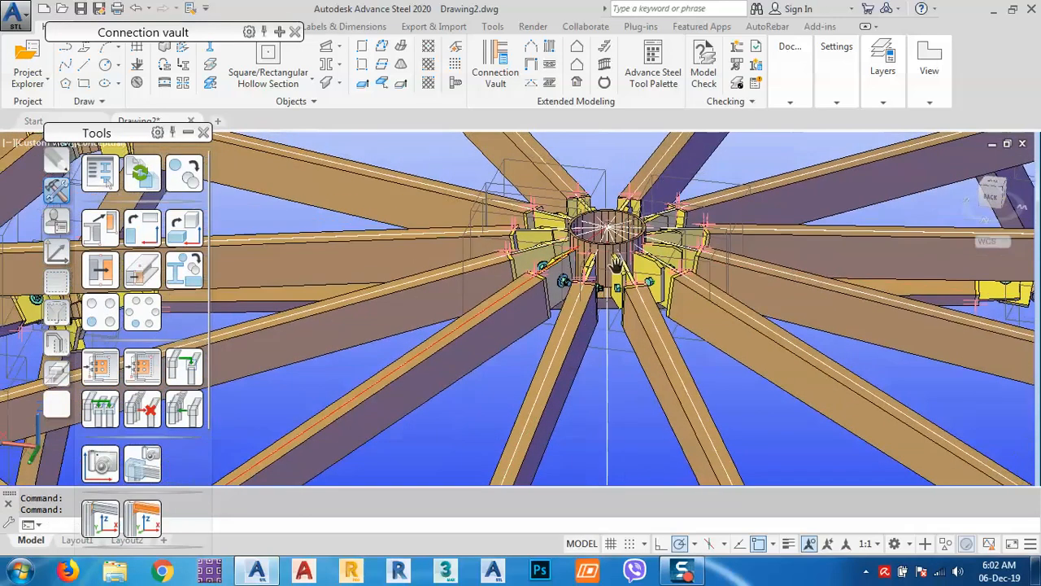
scroll(625, 230, down, 5)
scroll(623, 231, down, 3)
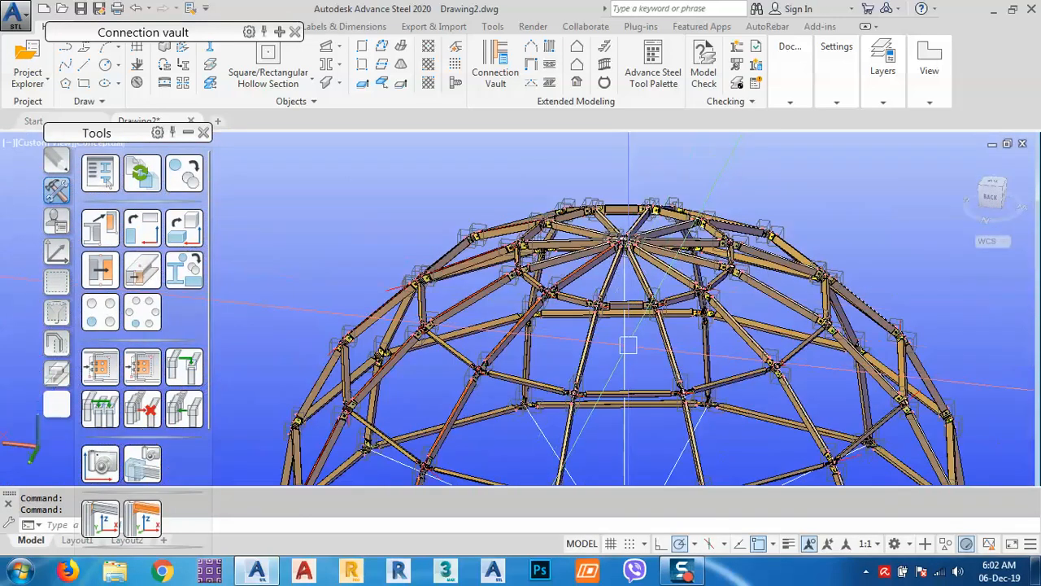
Erase all white construction lines inside the dome by selecting everything similar to the vertical centre line
right_click(417, 182)
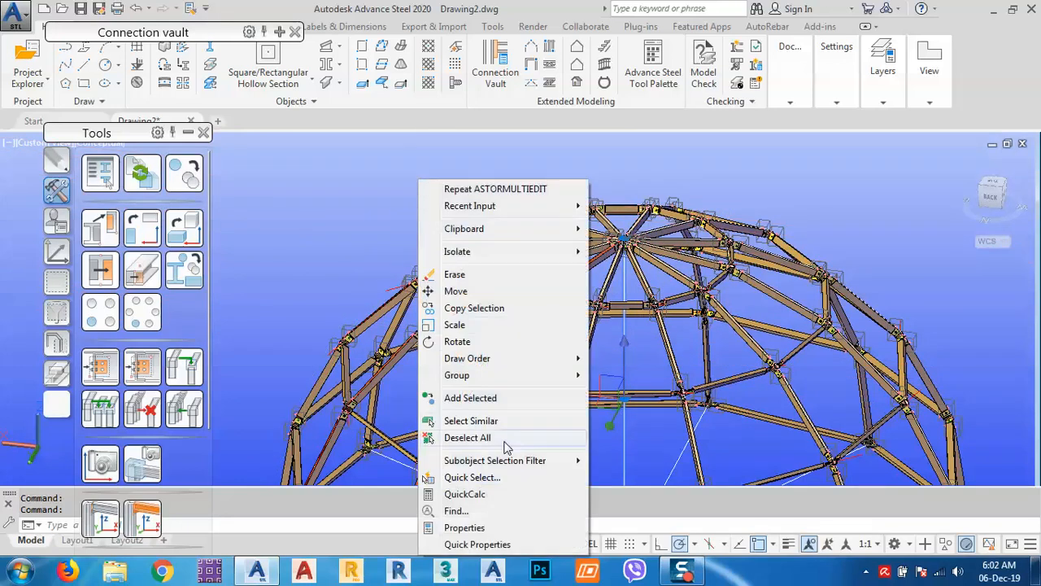
click(480, 421)
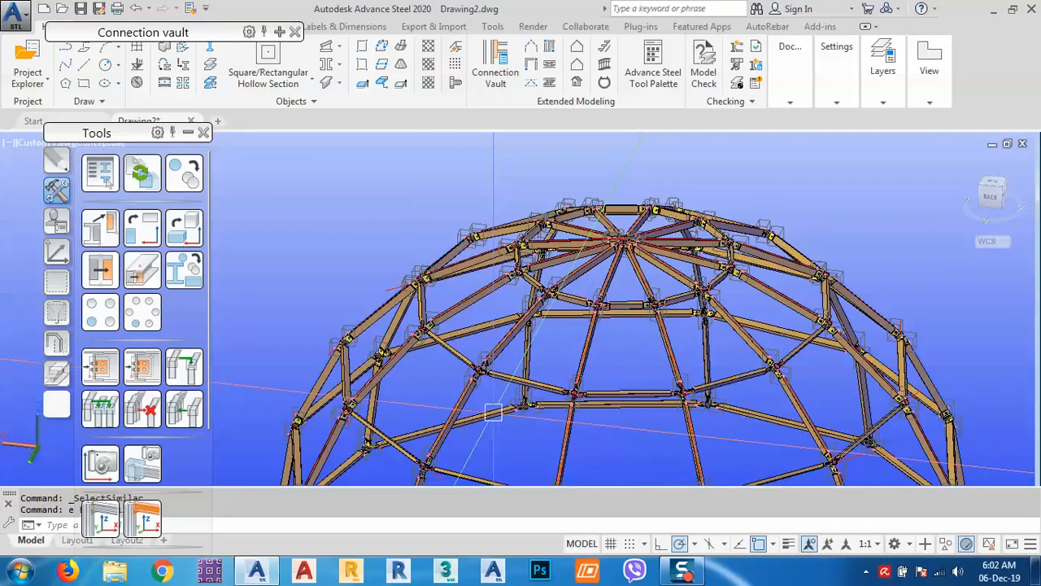
scroll(618, 382, down, 5)
mouse_move(618, 382)
shift+middle_down()
mouse_move(583, 339)
mouse_move(618, 361)
mouse_move(623, 381)
shift+middle_up()
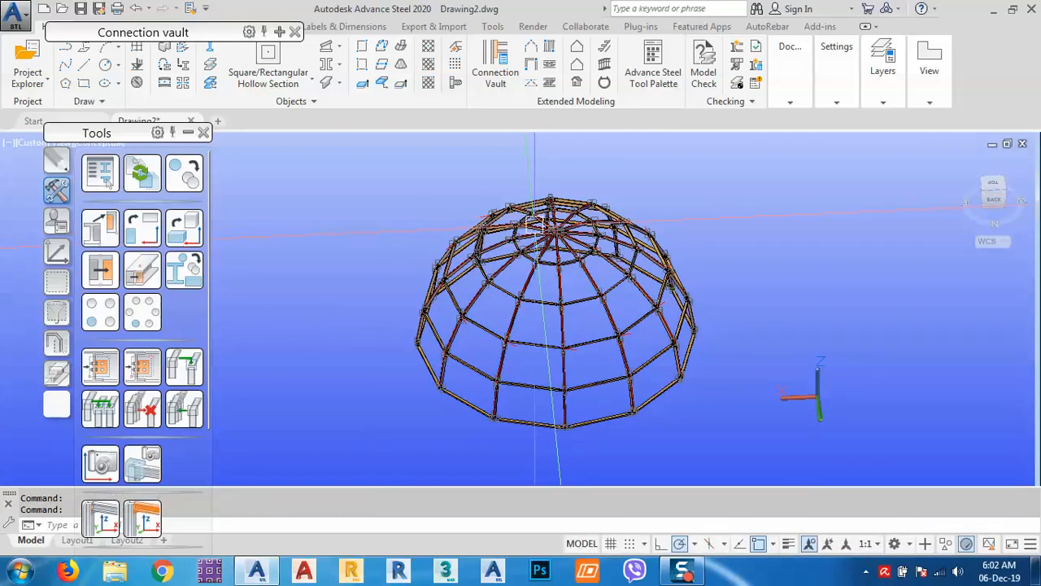